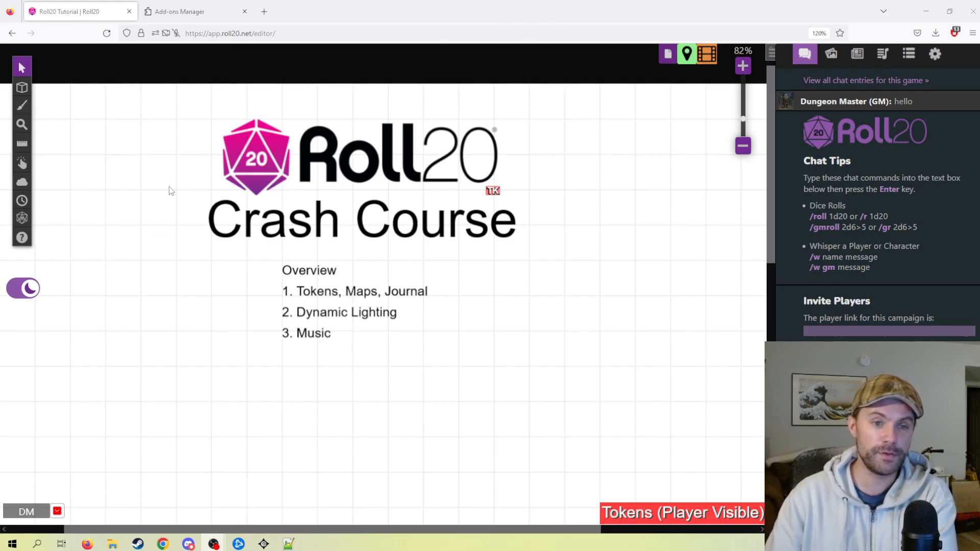
Step: Check the enabled browser extensions in the Add-ons Manager, including VTT Enhancement Suite, and return to the Roll20 game
left_click(204, 11)
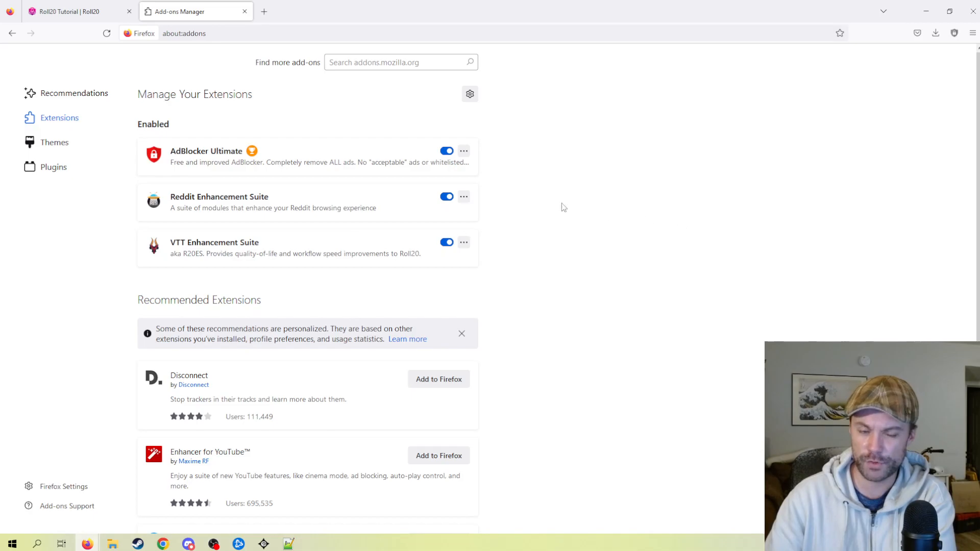
left_click(67, 11)
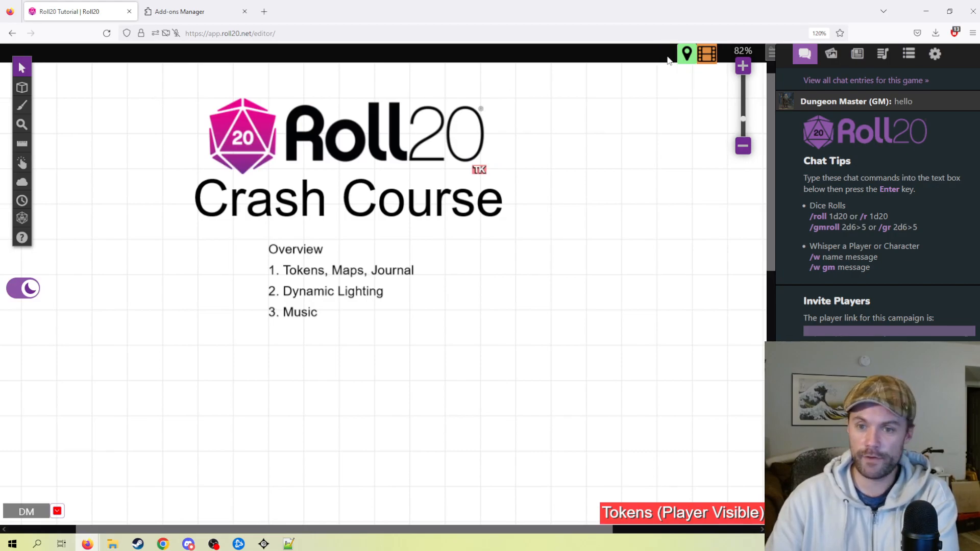
Step: Switch to the Tokens page and open the Gwendryl token's dynamic lighting settings
left_click(668, 56)
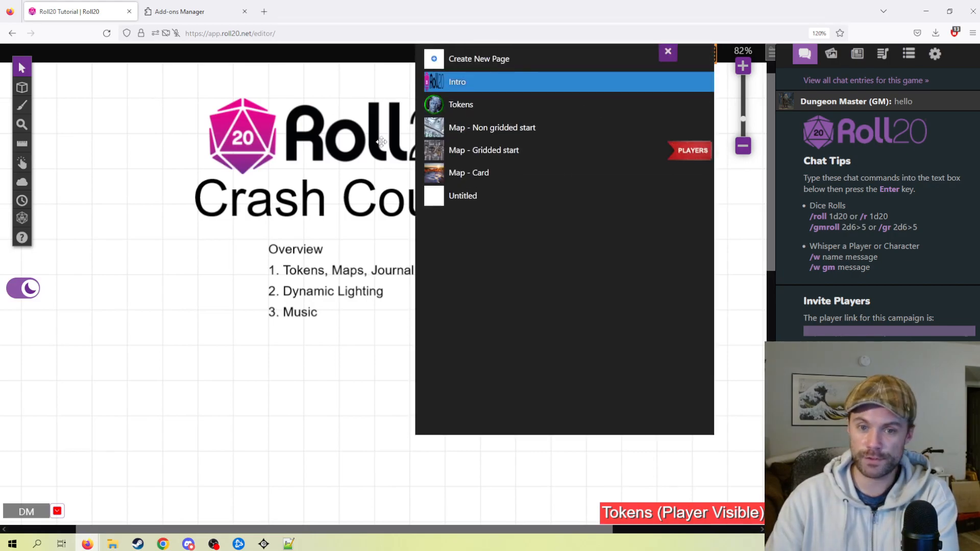
left_click(513, 111)
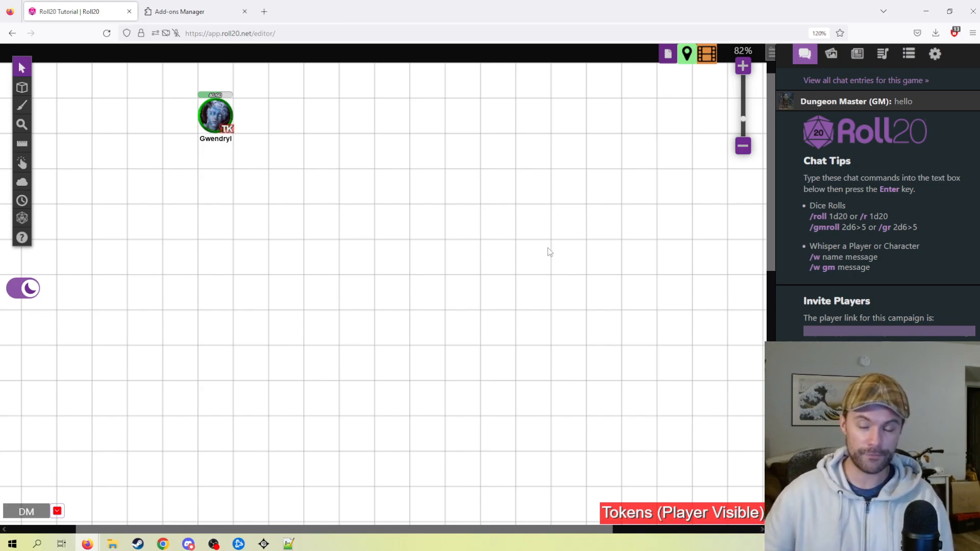
left_click_drag(483, 199, 463, 250)
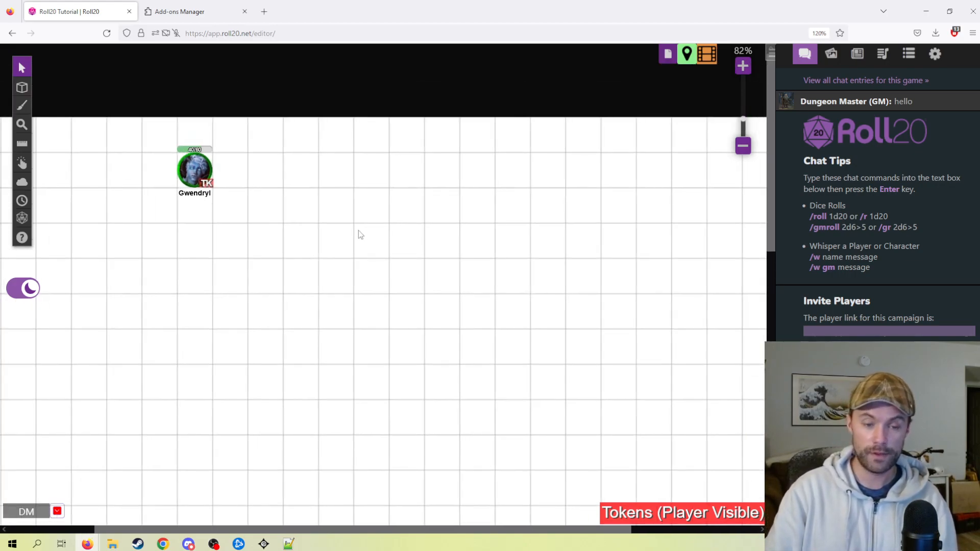
left_click_drag(286, 217, 316, 210)
left_click_drag(229, 162, 307, 173)
left_click(351, 249)
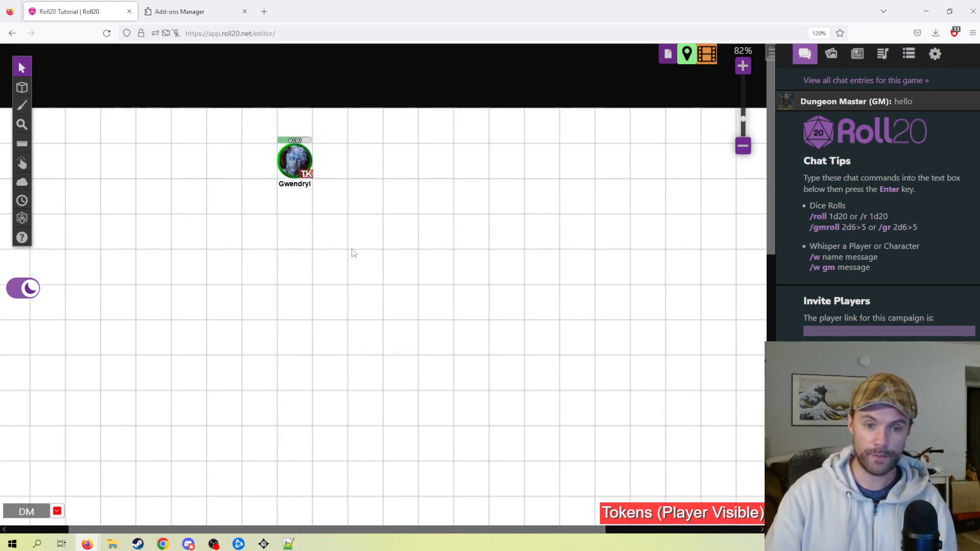
scroll(326, 249, "up", 2)
scroll(310, 248, "up", 2)
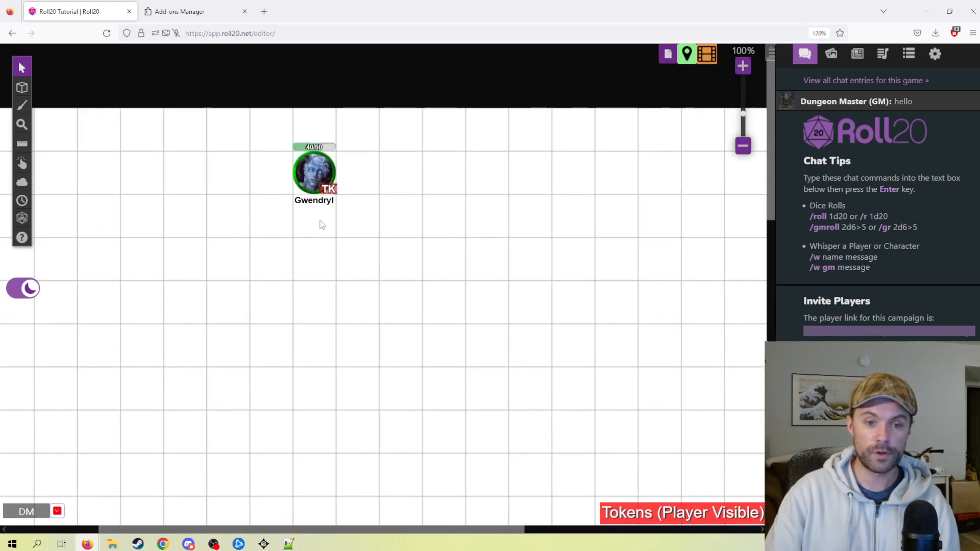
double_click(327, 173)
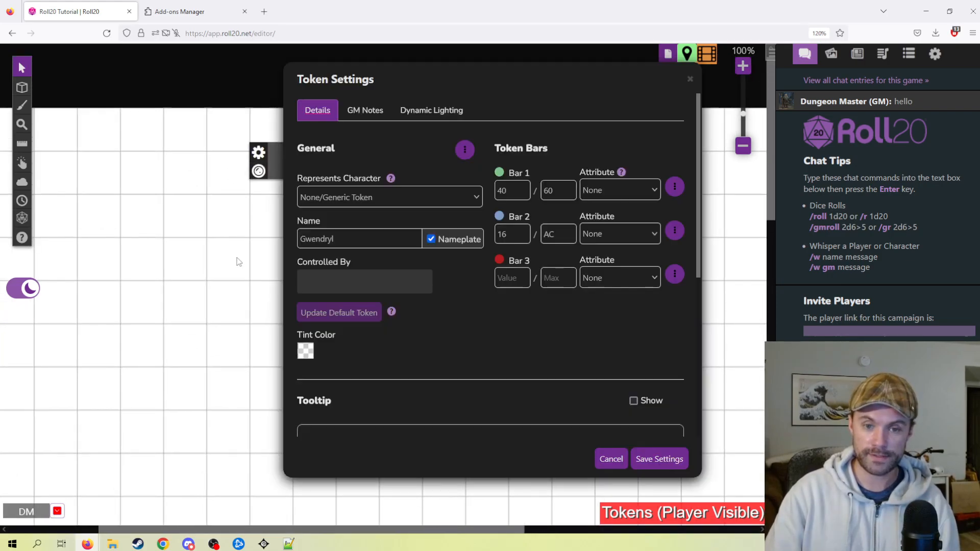
left_click(420, 114)
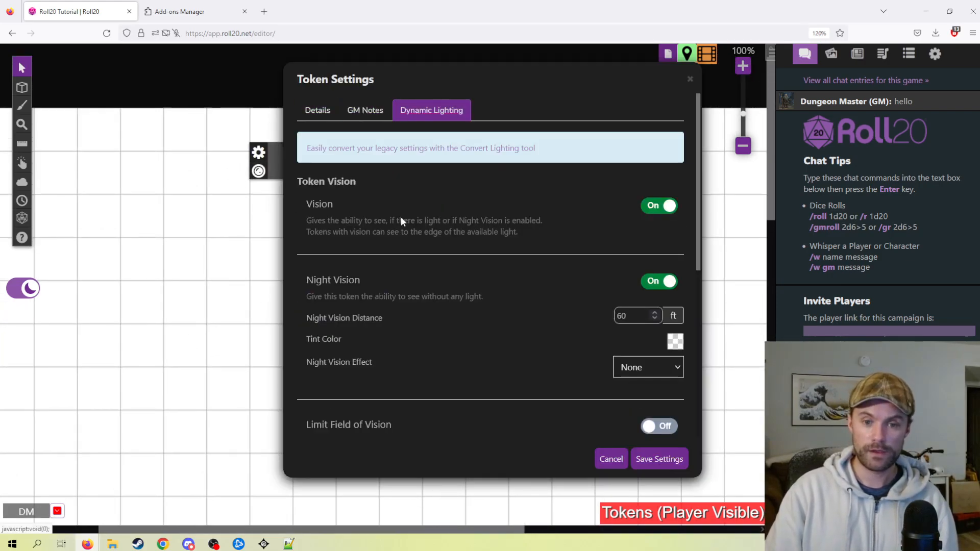
Step: Turn the token's Vision off and back on, and do the same with its Night Vision
left_click(664, 206)
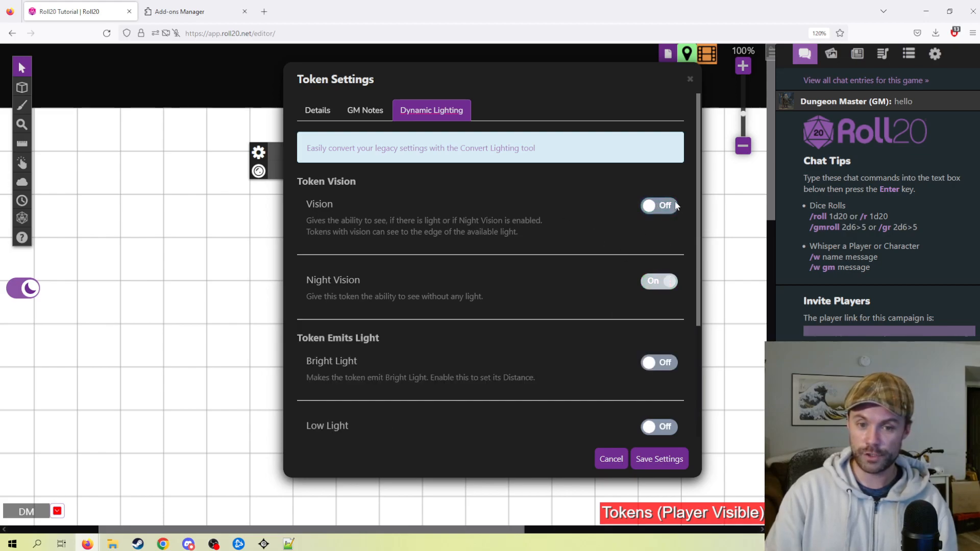
left_click(660, 206)
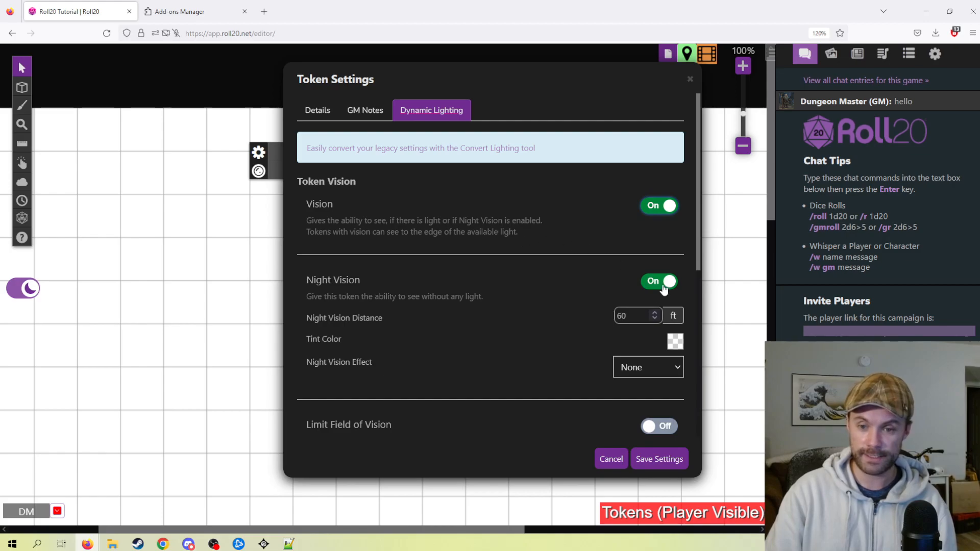
left_click(659, 281)
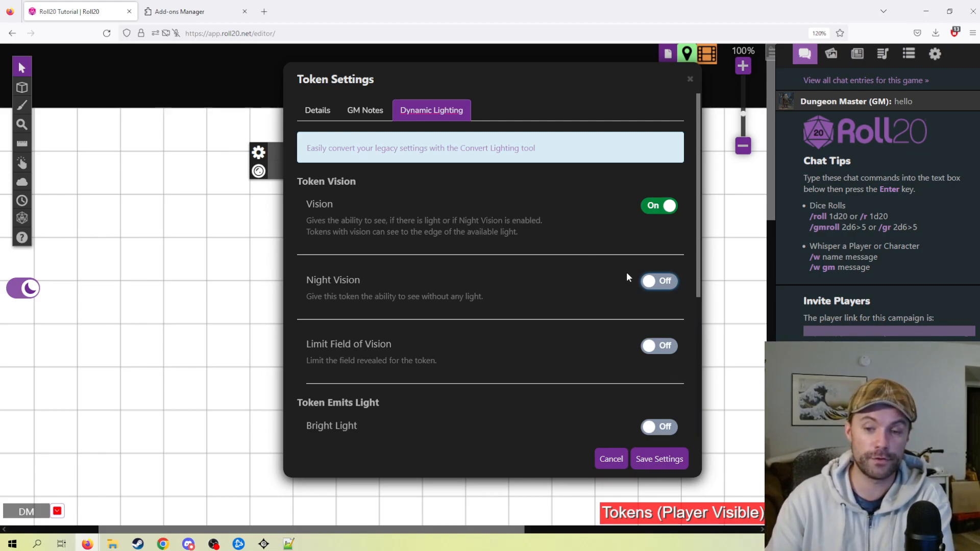
left_click(657, 281)
Step: Set the Gwendryl token's Night Vision Distance to 30 ft
left_click_drag(641, 318, 444, 293)
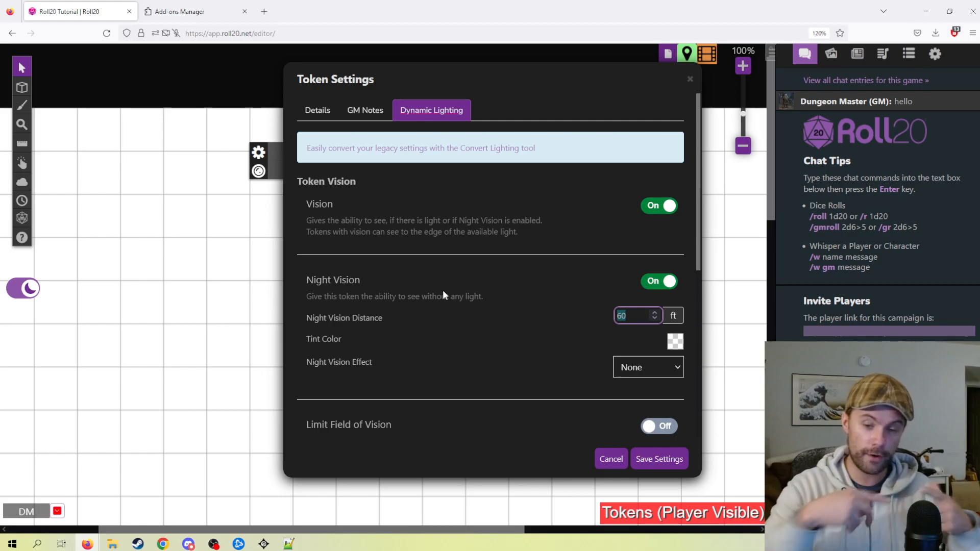
type("30")
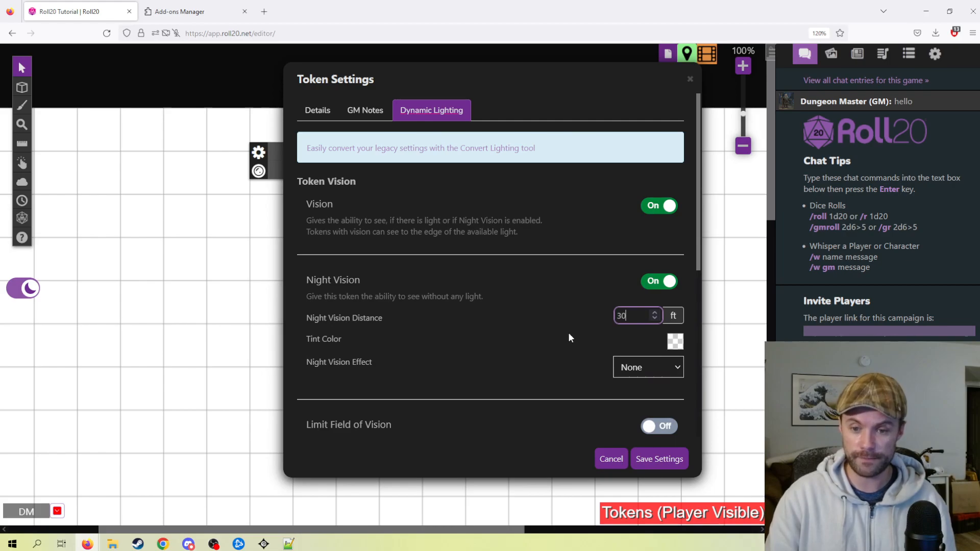
Step: Try out the token's Bright Light and Low Light emission by enabling both and disabling them again
scroll(576, 334, "down", 2)
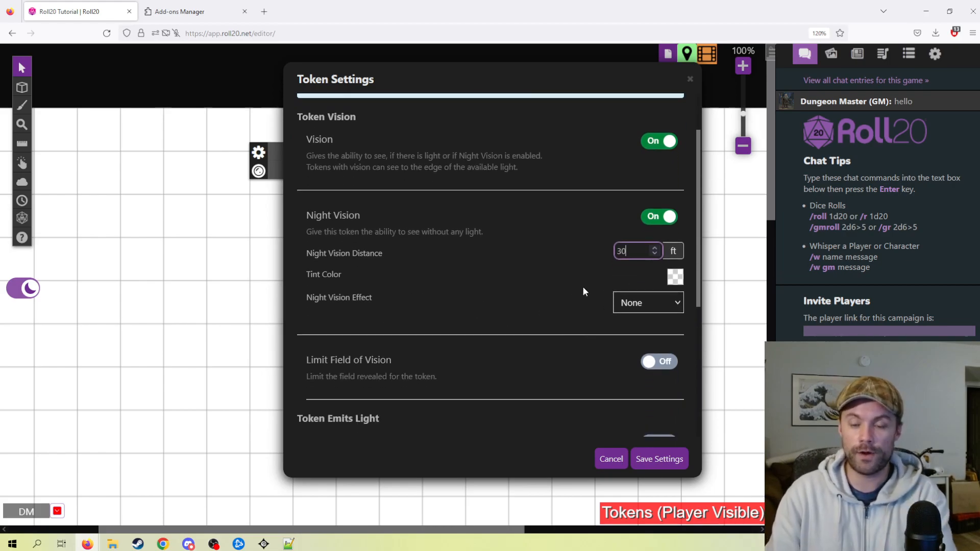
scroll(566, 310, "down", 1)
scroll(564, 310, "down", 4)
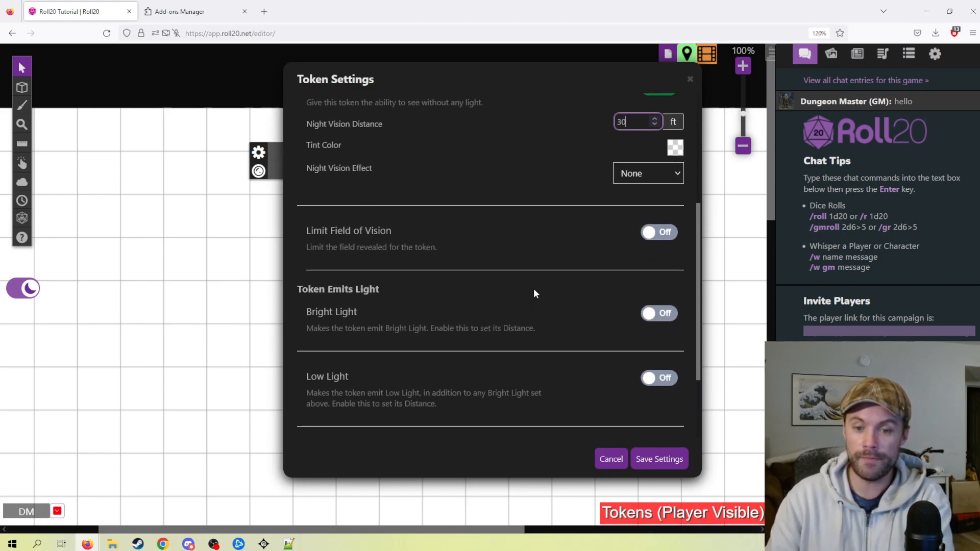
scroll(534, 291, "up", 6)
scroll(501, 295, "down", 4)
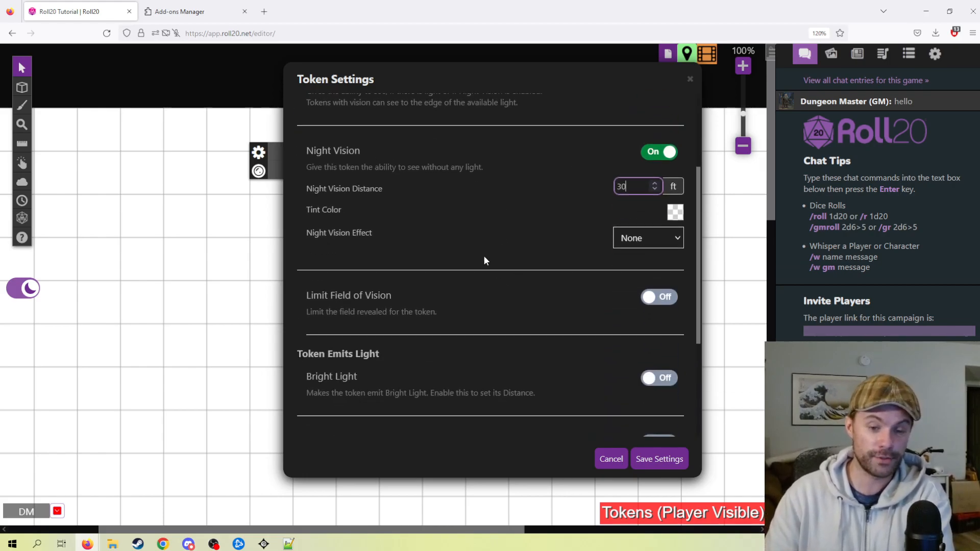
scroll(493, 262, "down", 4)
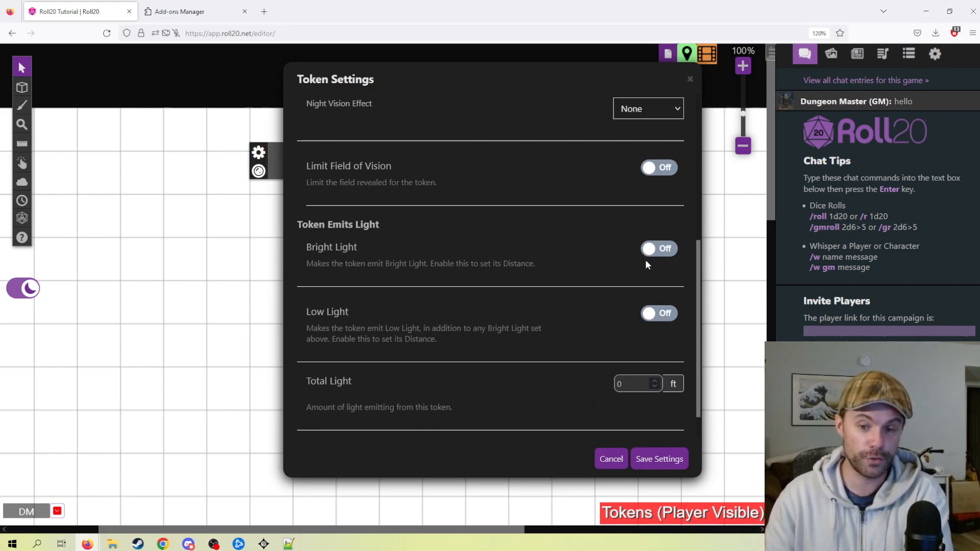
left_click(664, 249)
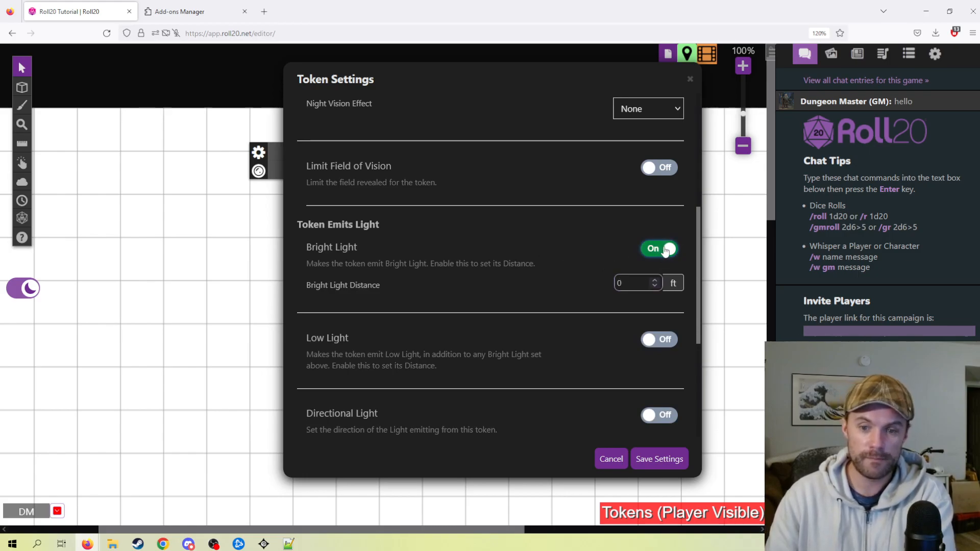
left_click(658, 340)
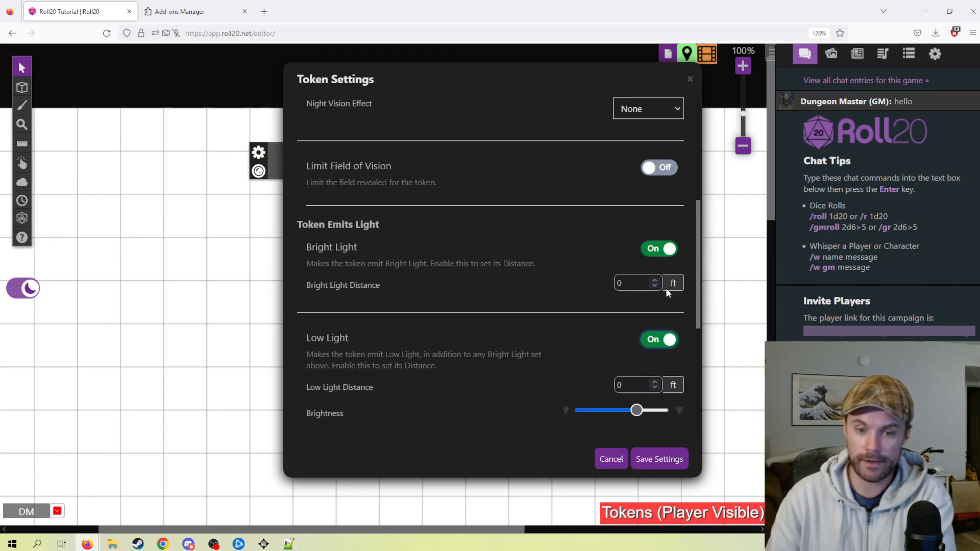
left_click(663, 341)
left_click(658, 249)
scroll(536, 290, "down", 1)
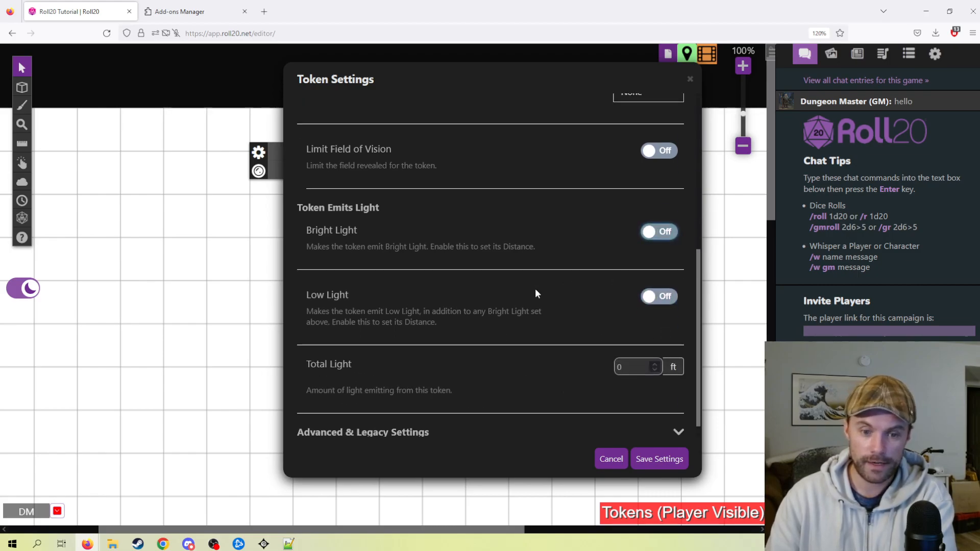
Step: Save the Gwendryl token's changed settings and deselect the token
scroll(531, 311, "up", 5)
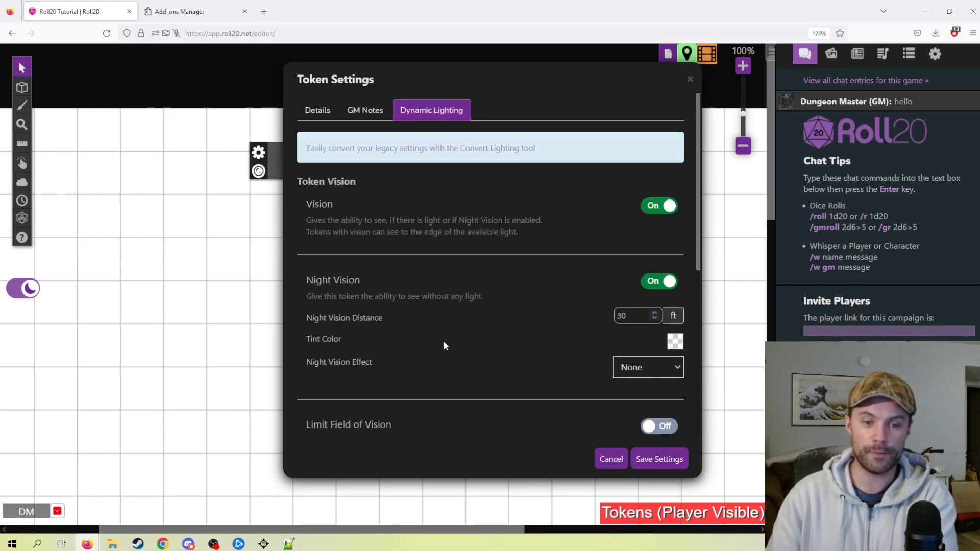
left_click(654, 462)
left_click(436, 455)
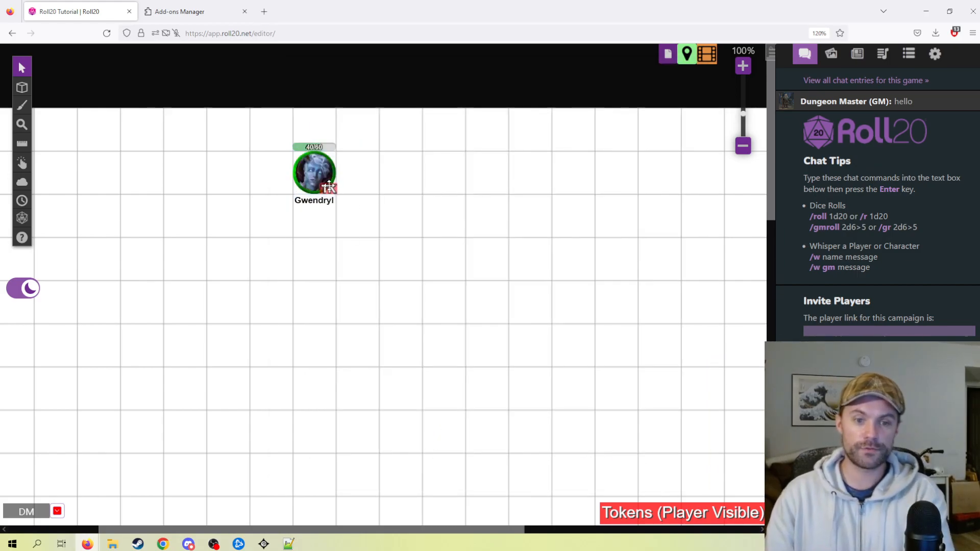
Step: Copy the Gwendryl token from the Tokens page and paste it onto the "Map - Non gridded start" page near the evergreen cluster
left_click(327, 184)
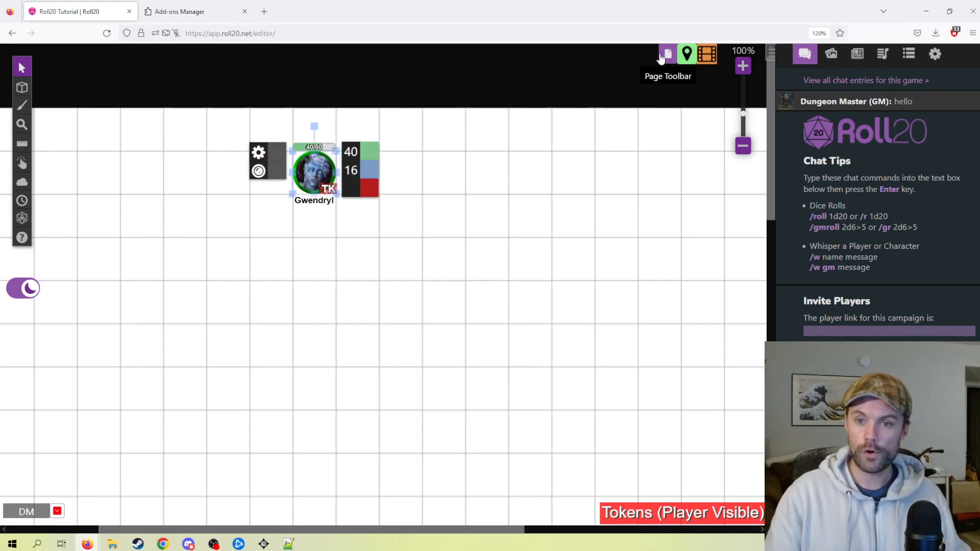
left_click(668, 54)
left_click(550, 128)
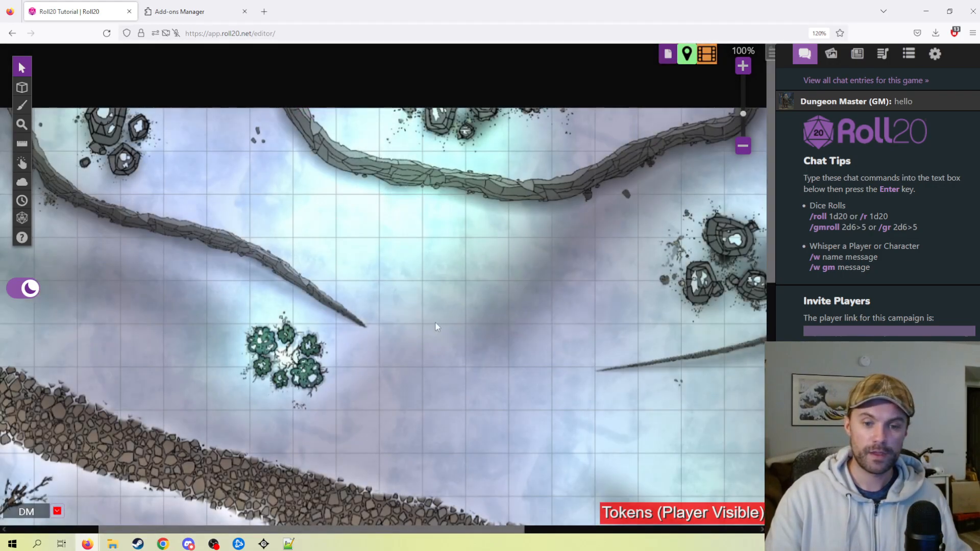
left_click_drag(423, 402, 384, 291)
key("ctrl+v")
scroll(378, 321, "down", 1)
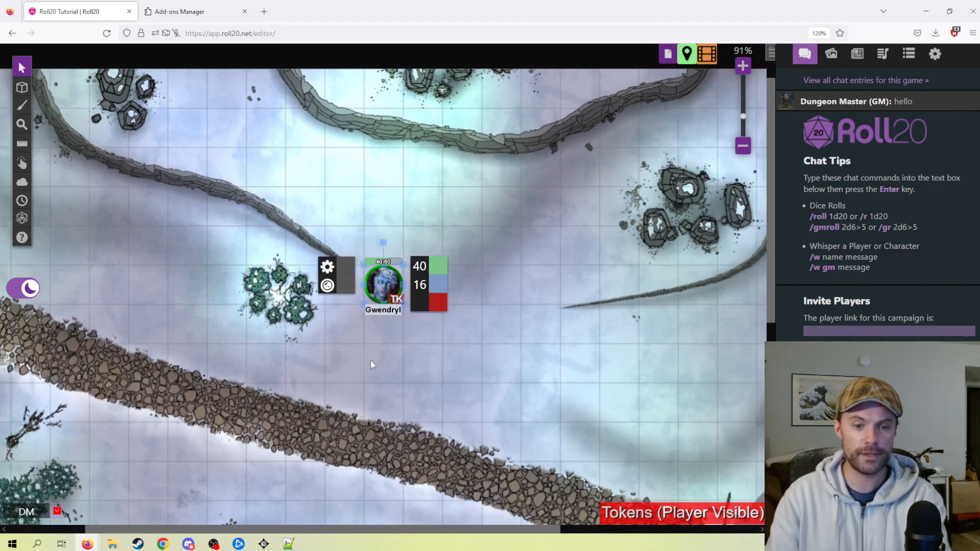
Step: Move the Gwendryl token two cells down and one cell left on the snowy map, just above the stone road
key("Down")
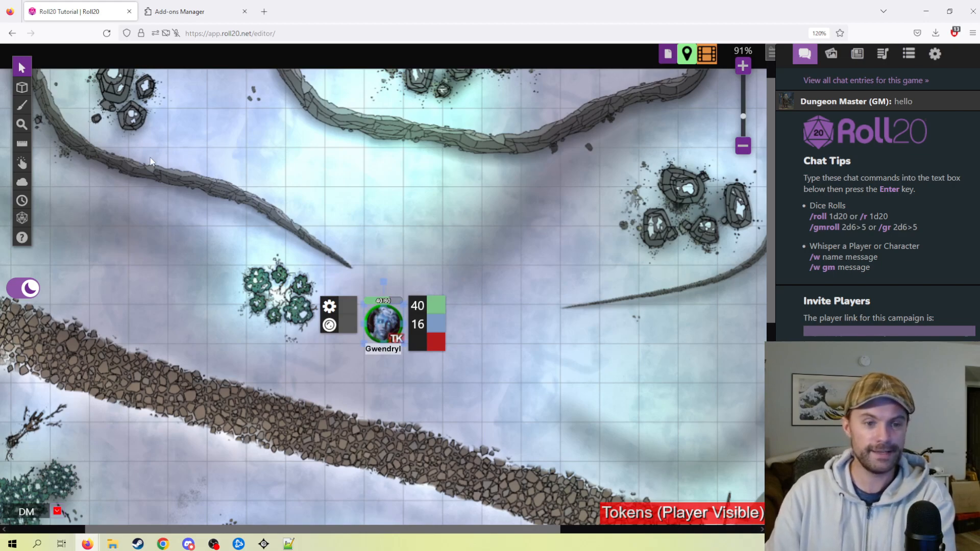
left_click_drag(139, 130, 130, 114)
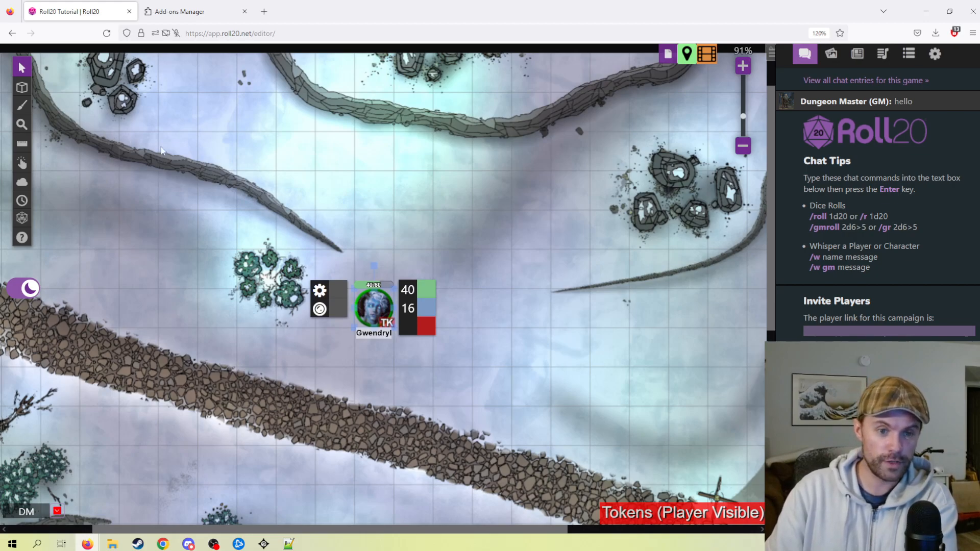
scroll(600, 179, "down", 10)
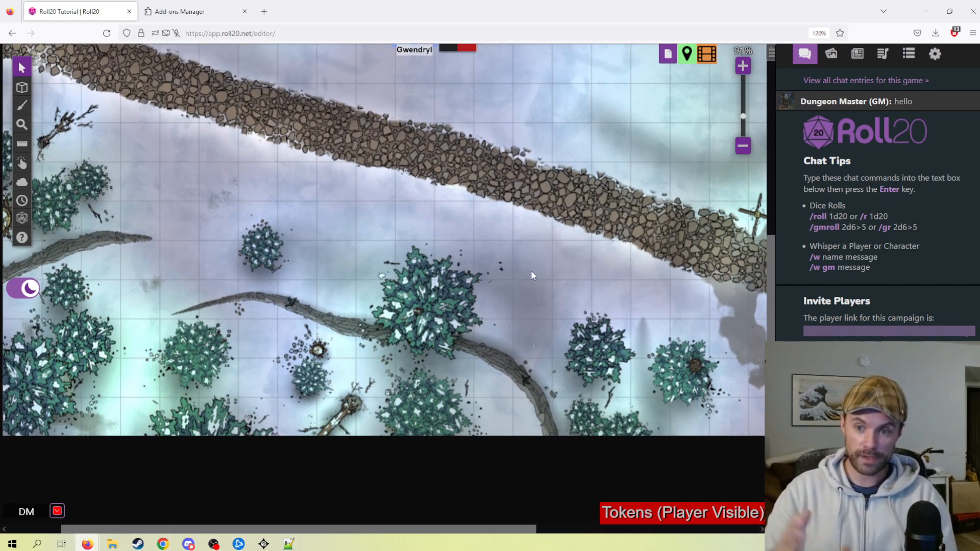
scroll(541, 255, "up", 8)
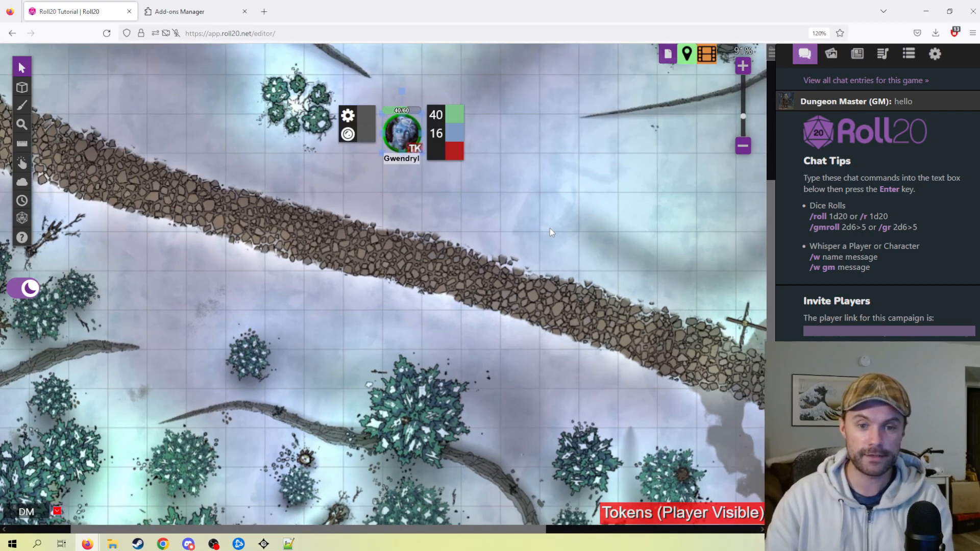
left_click_drag(483, 137, 517, 219)
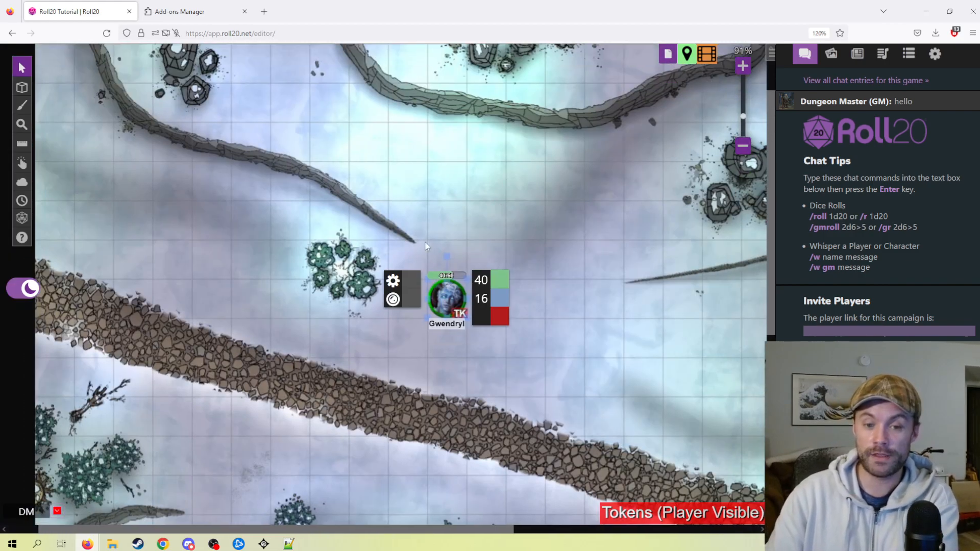
key("Left")
key("Down")
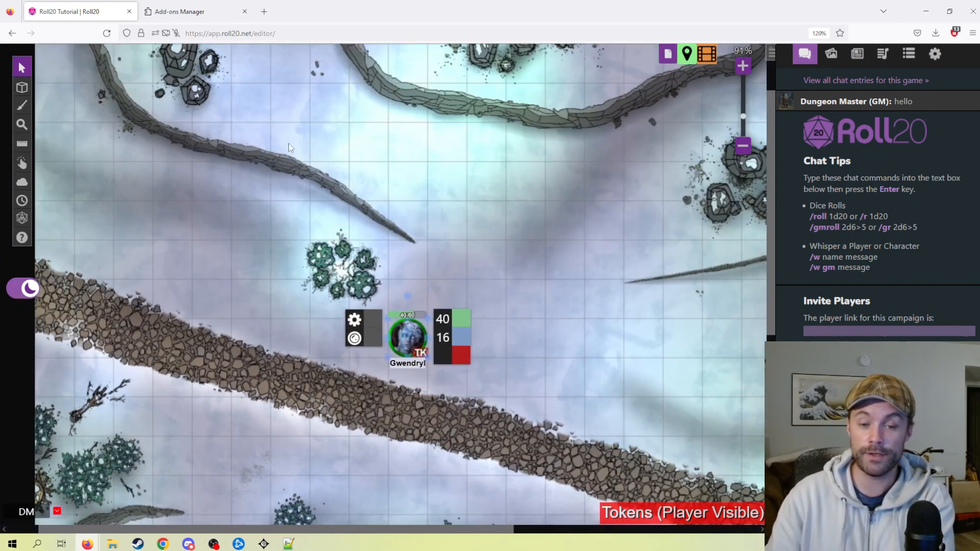
Step: Open the Dynamic Lighting settings of the "Map - Non gridded start" page and turn on Dynamic Lighting
left_click(666, 56)
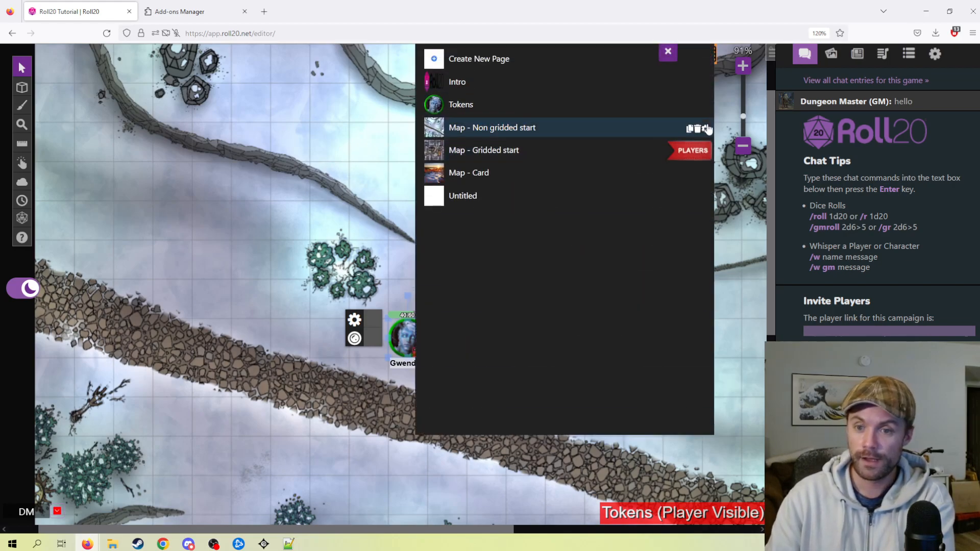
left_click(705, 129)
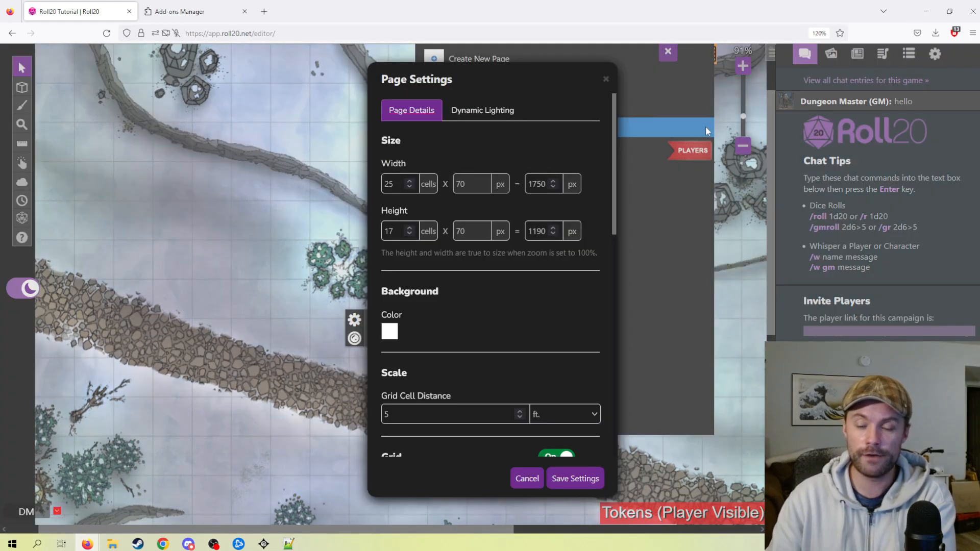
left_click(491, 110)
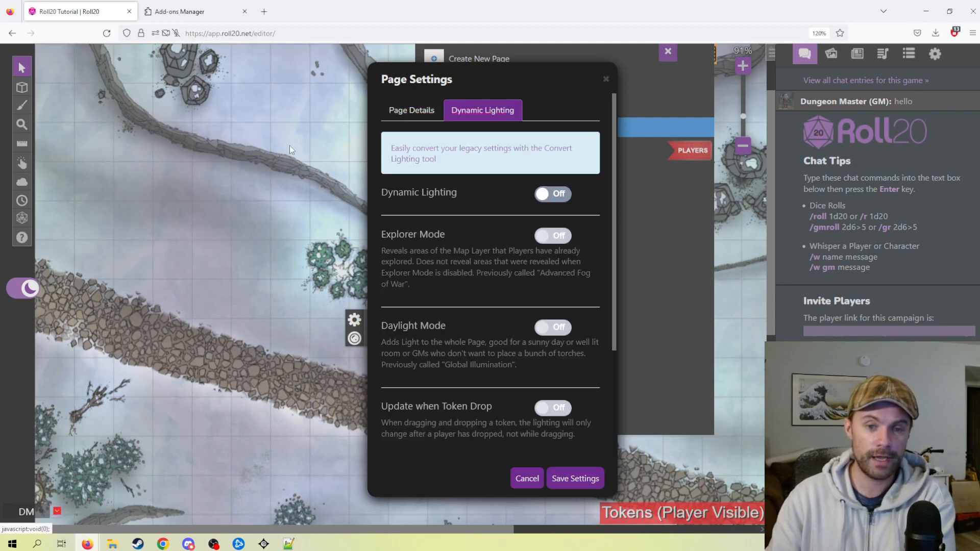
left_click(564, 195)
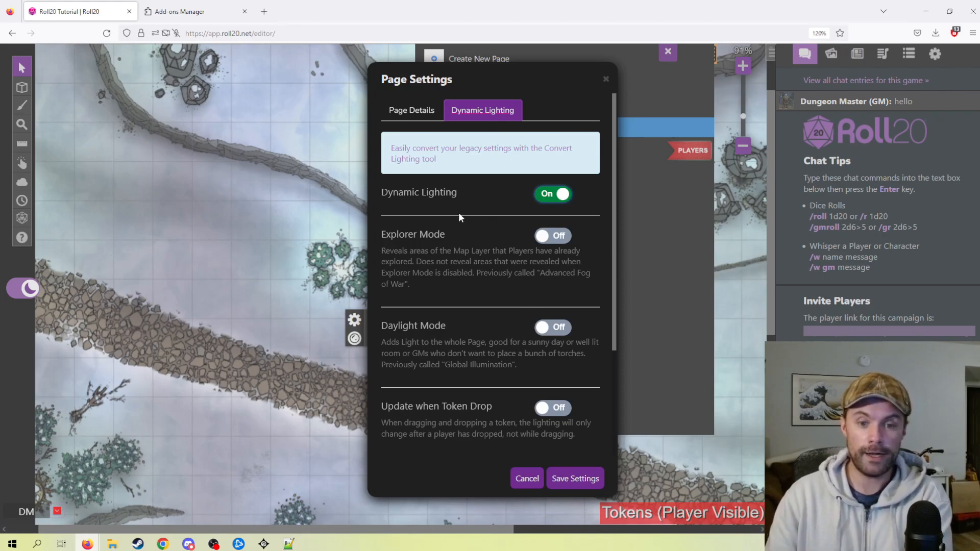
Step: Look over the Explorer Mode, Daylight Mode, Update when Token Drop and GM Darkness Opacity options, save the page settings and close the page list
scroll(497, 280, "down", 2)
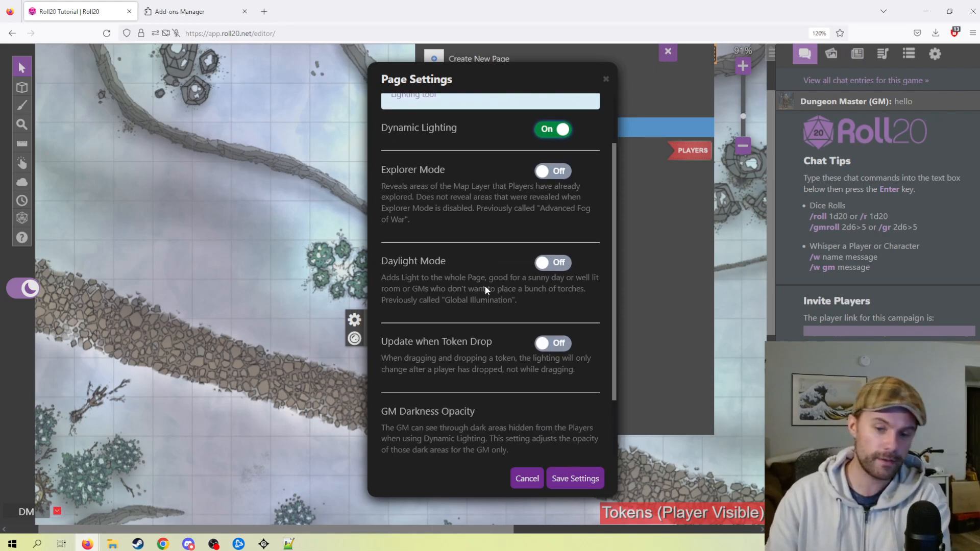
scroll(485, 286, "up", 2)
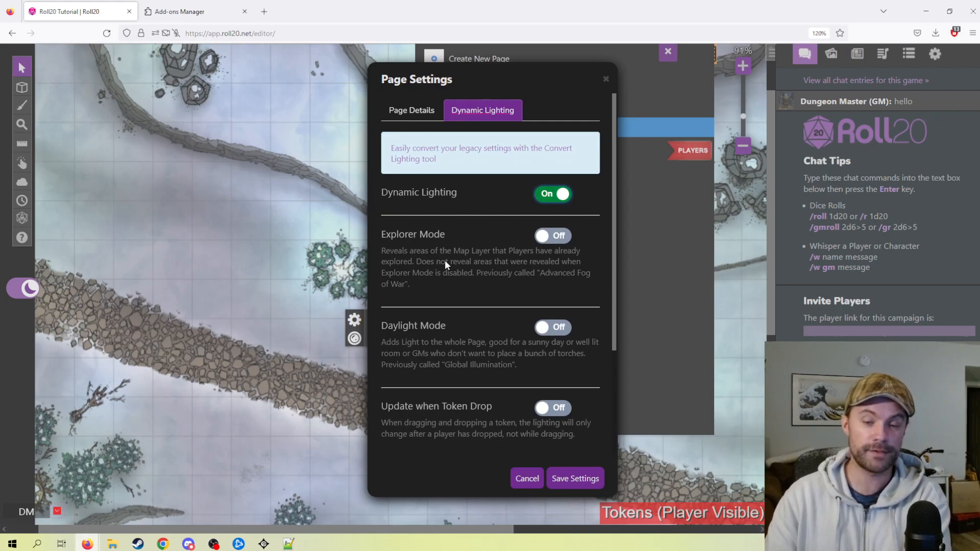
scroll(512, 280, "down", 3)
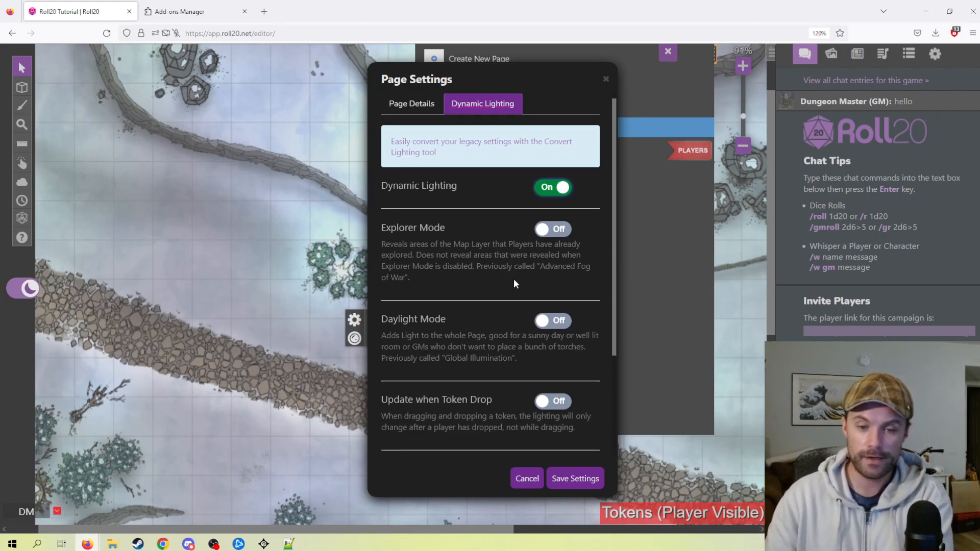
scroll(474, 234, "up", 3)
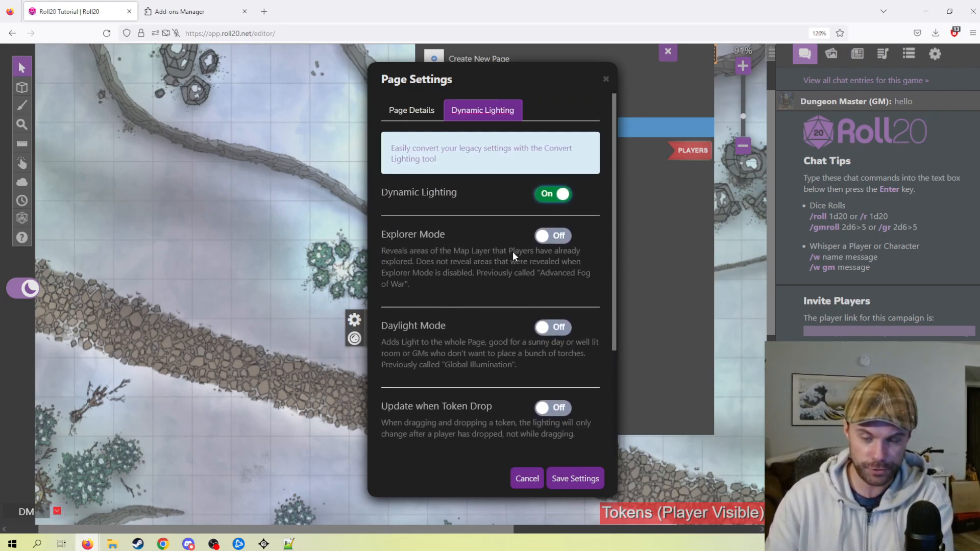
scroll(510, 253, "down", 1)
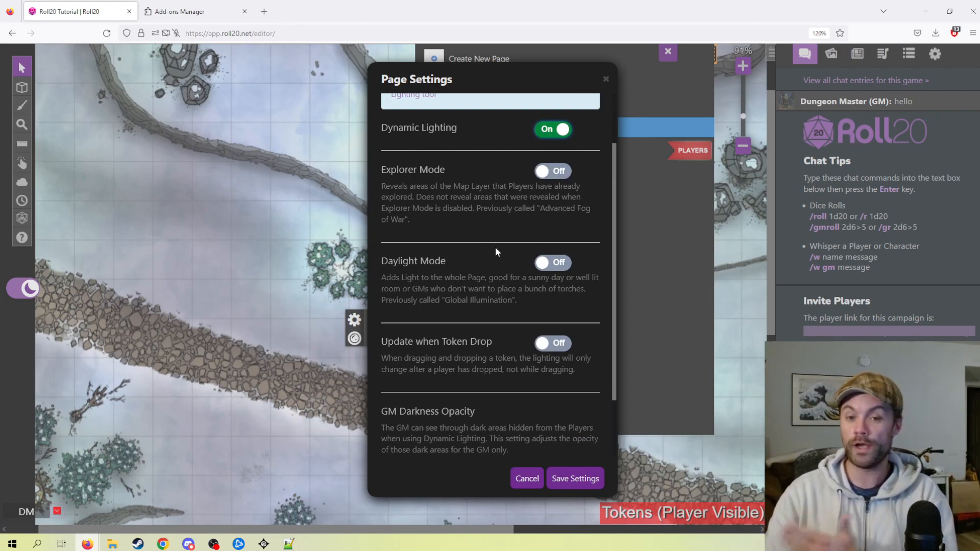
scroll(509, 252, "down", 1)
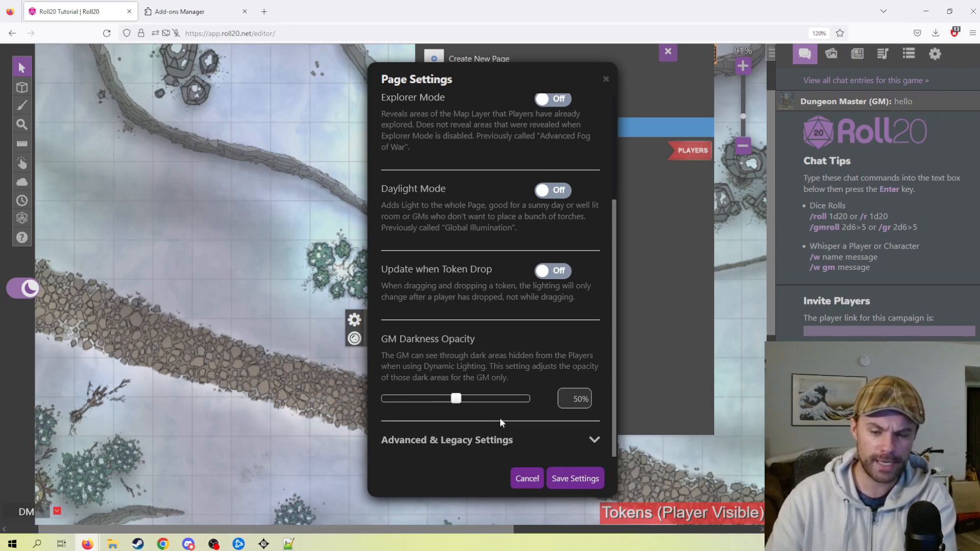
left_click(582, 489)
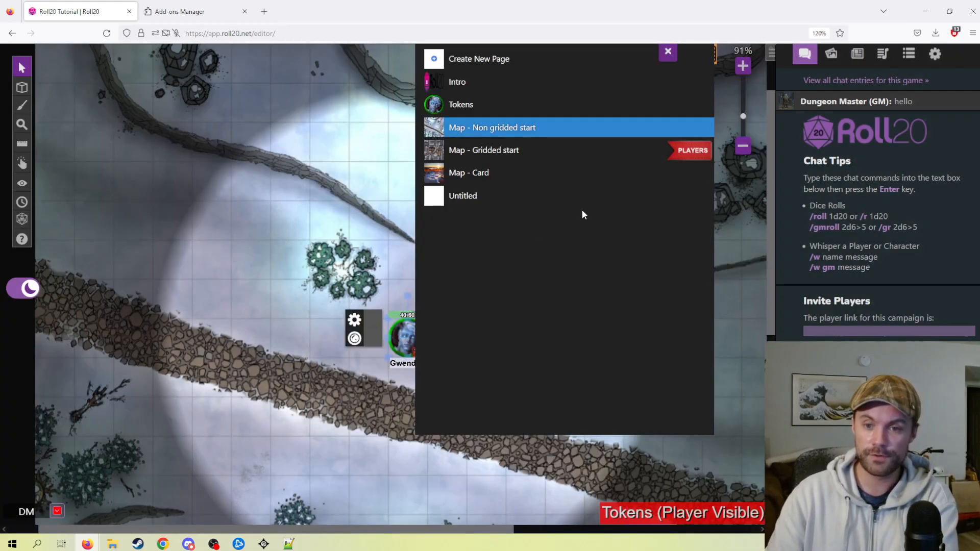
left_click(669, 50)
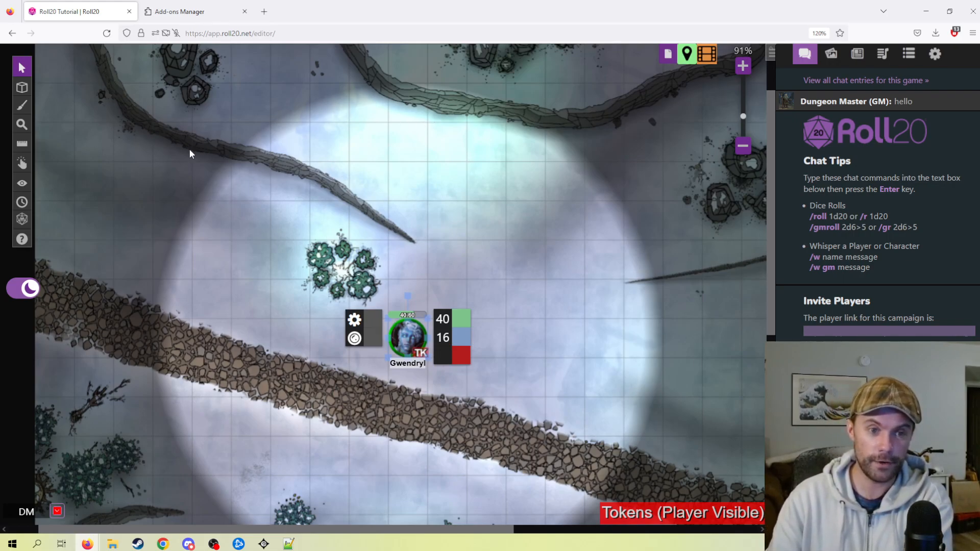
Step: Set GM Darkness Opacity to its maximum for the "Map - Non gridded start" page and save the page settings
left_click_drag(387, 245, 429, 183)
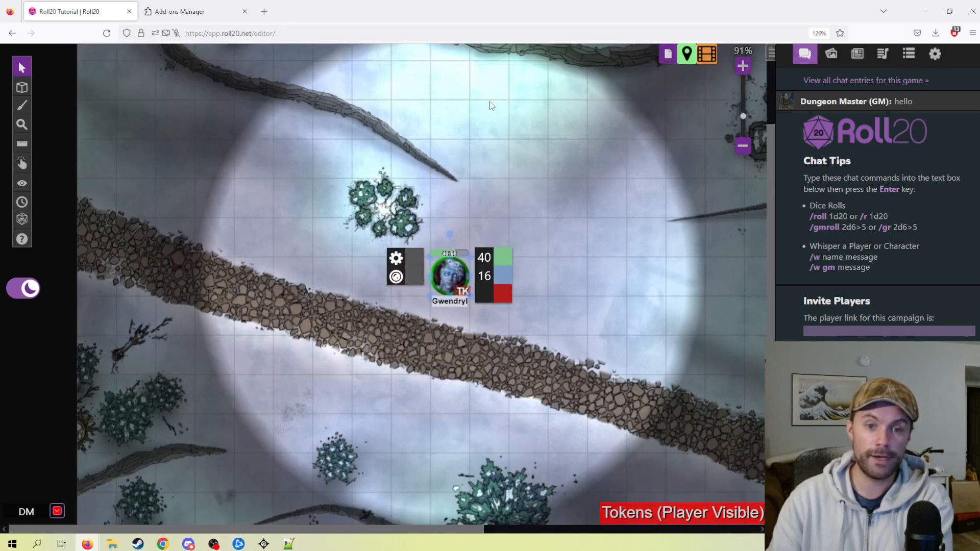
scroll(183, 124, "up", 3)
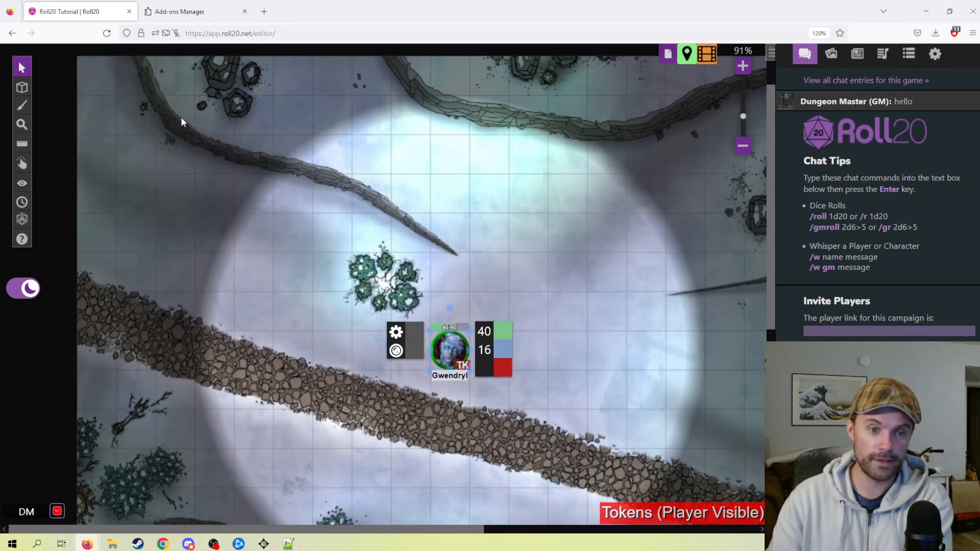
left_click(667, 54)
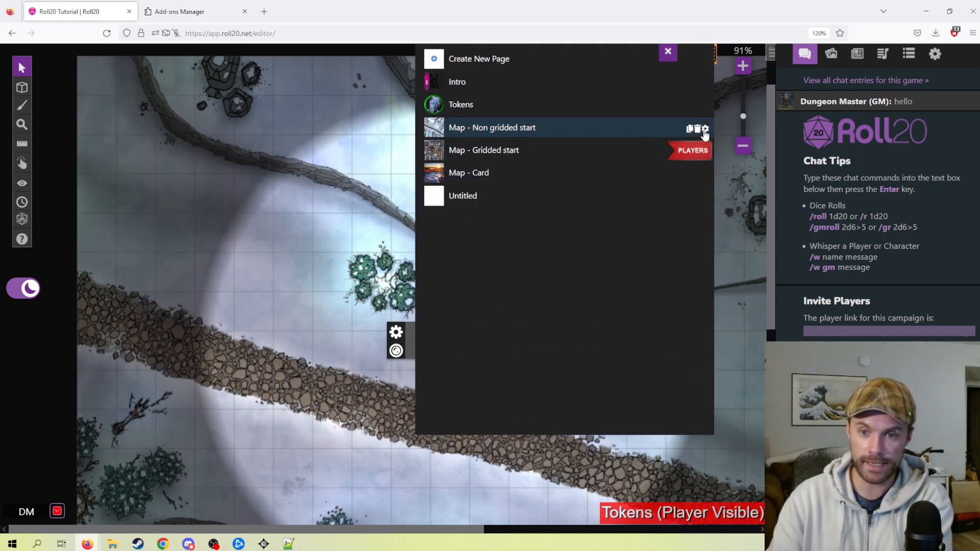
left_click(703, 127)
scroll(504, 354, "down", 3)
scroll(504, 353, "down", 5)
scroll(474, 205, "up", 10)
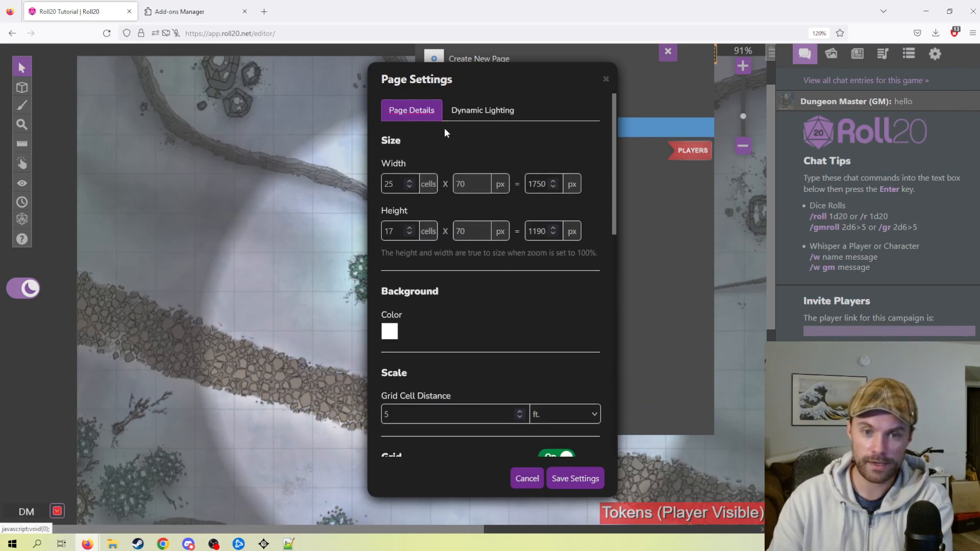
left_click(490, 109)
scroll(504, 317, "down", 3)
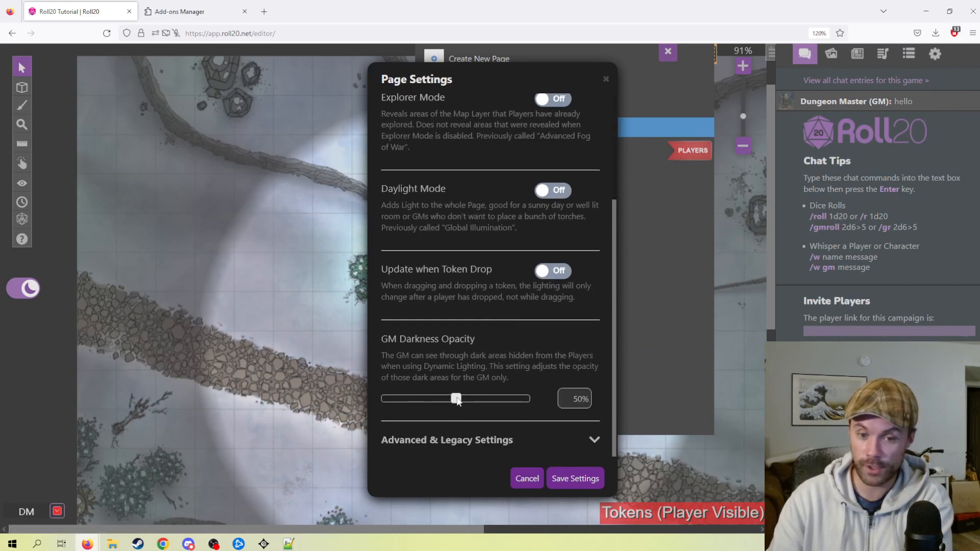
left_click_drag(457, 400, 535, 400)
left_click(568, 476)
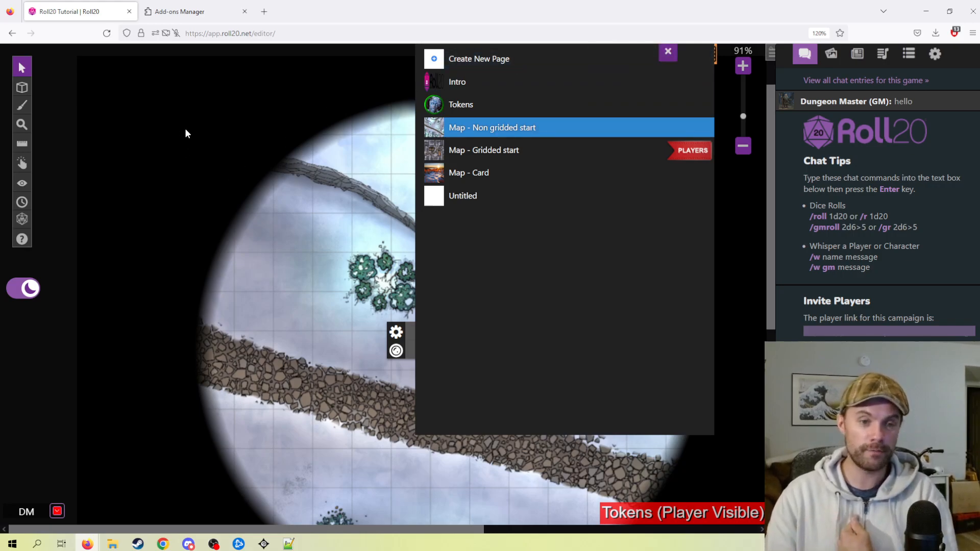
Step: Set the "Map - Non gridded start" page's GM Darkness Opacity to 0% and save the page settings
mouse_move(659, 154)
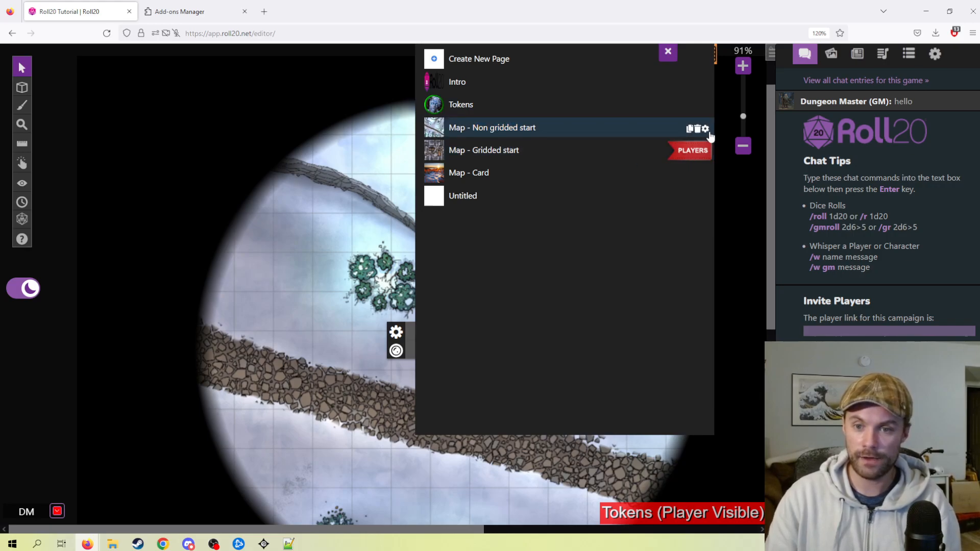
left_click(707, 129)
scroll(517, 381, "down", 4)
scroll(501, 234, "up", 6)
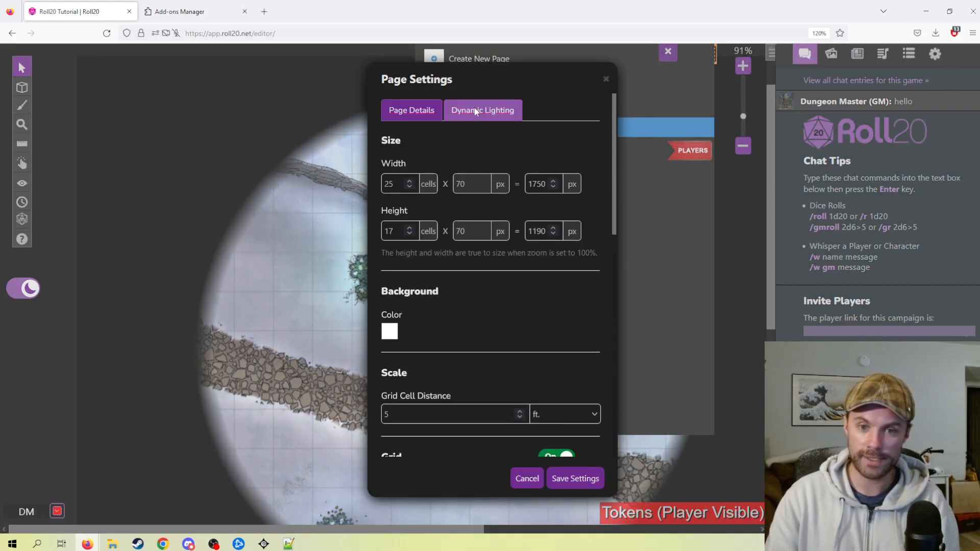
left_click(477, 110)
scroll(513, 288, "down", 5)
left_click_drag(518, 403, 342, 400)
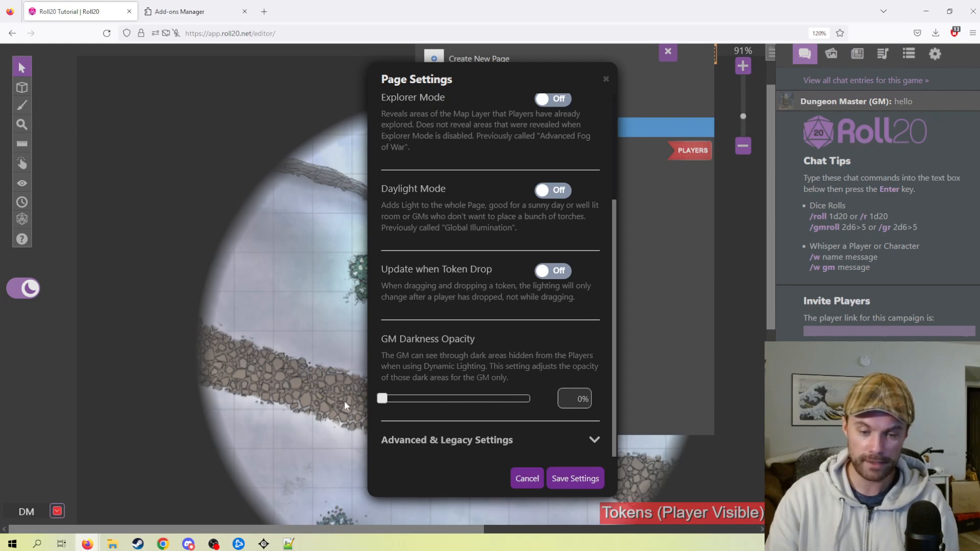
left_click(575, 478)
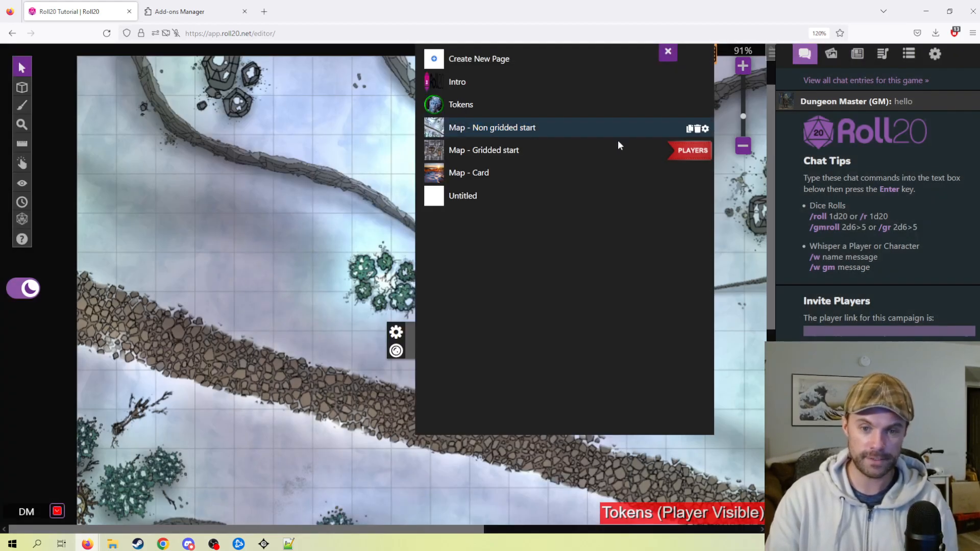
Step: Set the "Map - Non gridded start" page's GM Darkness Opacity to 57%, save the page settings and close the page list
mouse_move(672, 133)
left_click(704, 130)
scroll(510, 253, "down", 5)
scroll(508, 356, "up", 5)
left_click(468, 113)
scroll(466, 363, "down", 3)
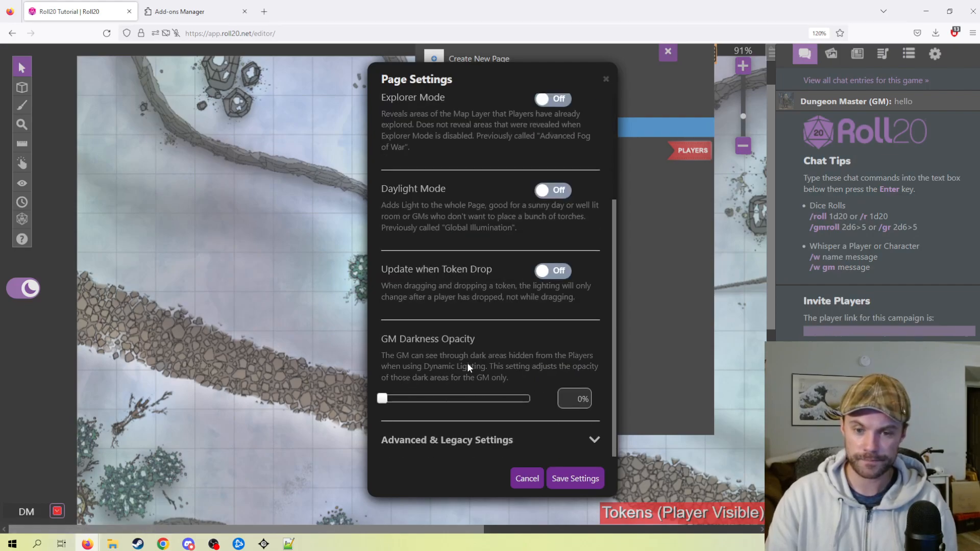
left_click_drag(442, 394, 467, 412)
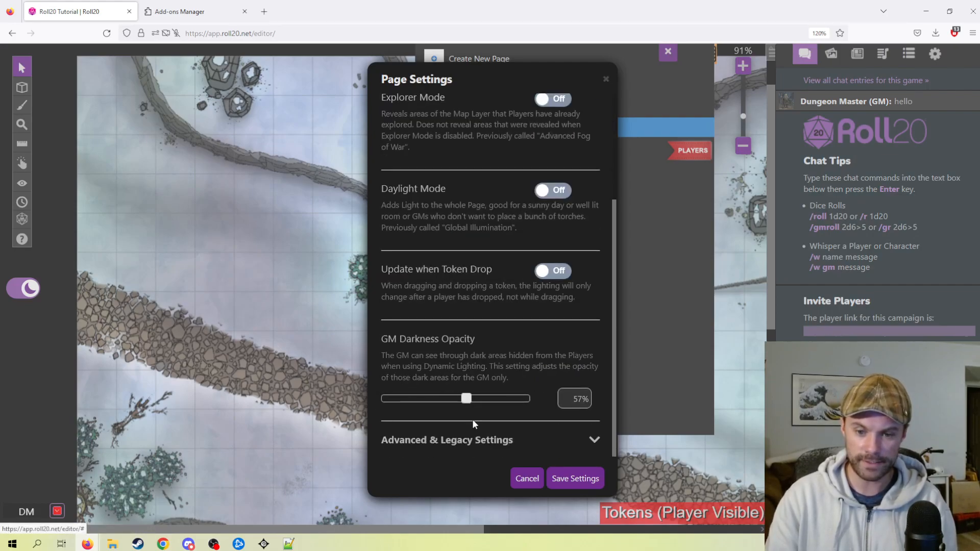
left_click(575, 478)
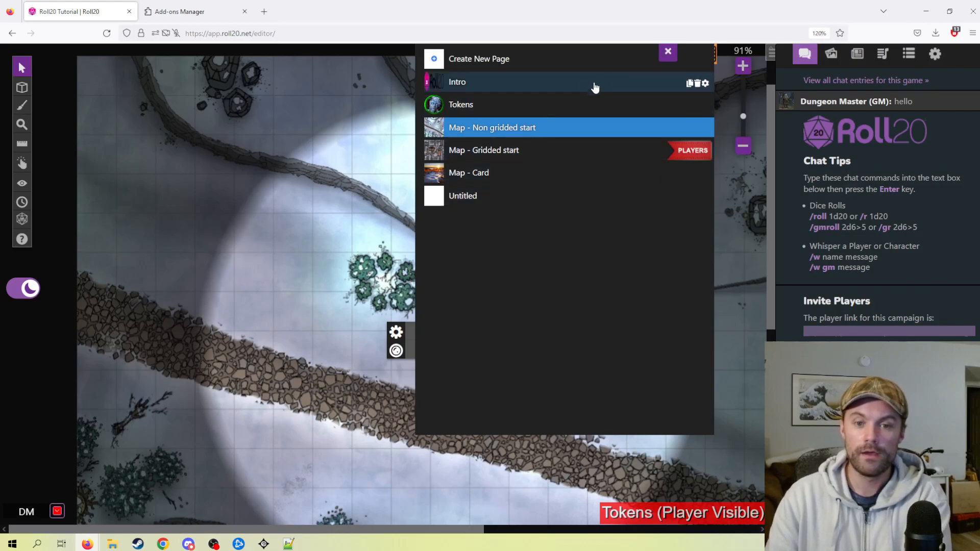
left_click(668, 51)
Step: Move the Gwendryl token one cell down and back up, and preview the map from that token's line of sight
left_click_drag(449, 347, 471, 299)
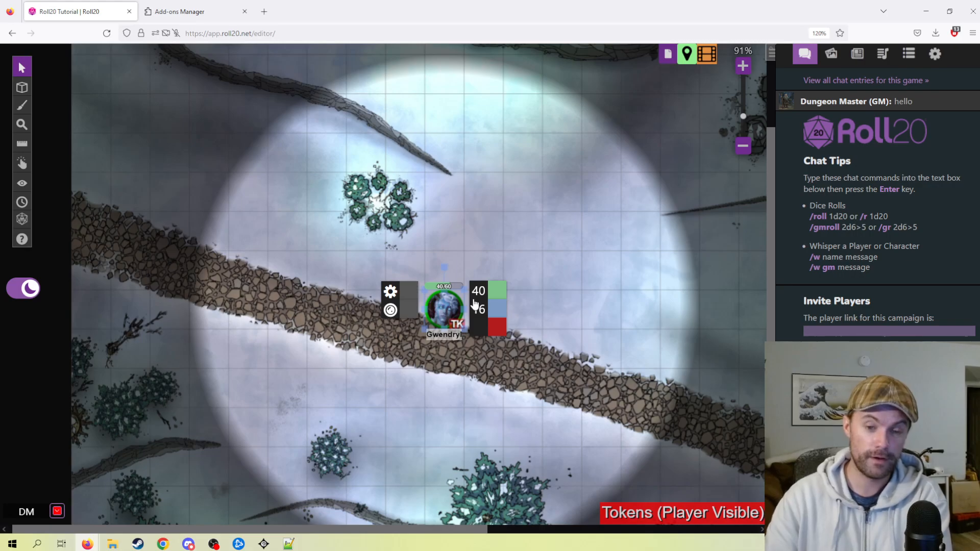
left_click_drag(445, 314, 449, 283)
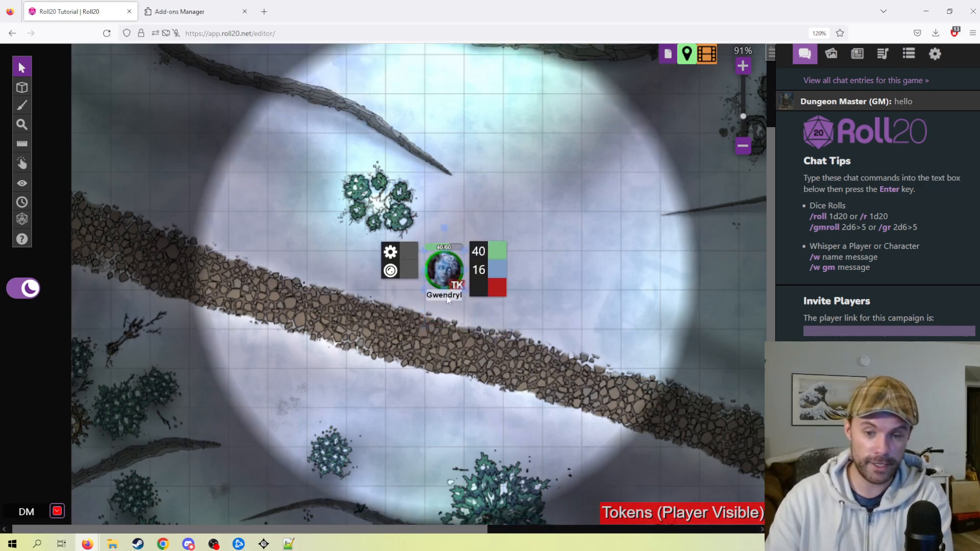
left_click(550, 388)
left_click(444, 270)
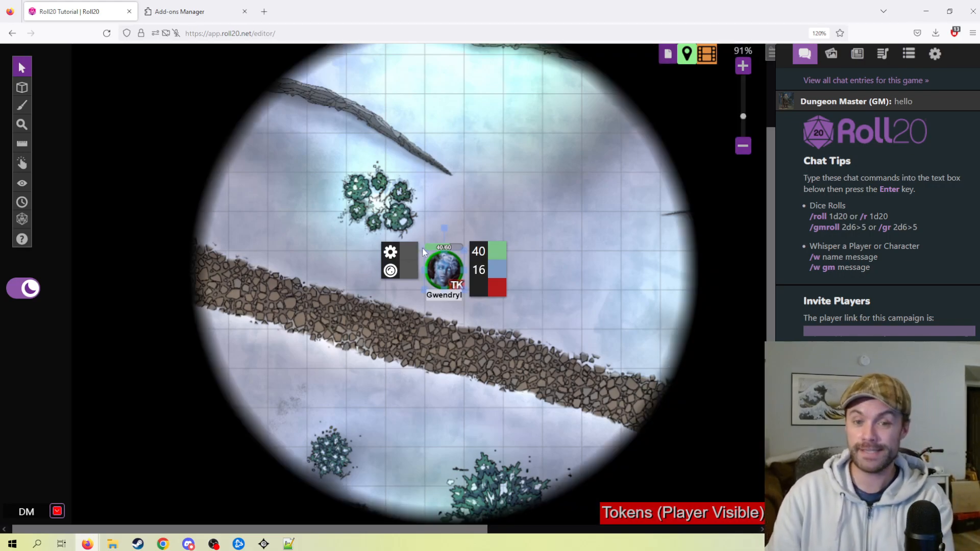
Step: Test the Gwendryl token's vision by moving it two cells right, below the stone road and onto the road, and deselect it
left_click_drag(446, 271, 528, 272)
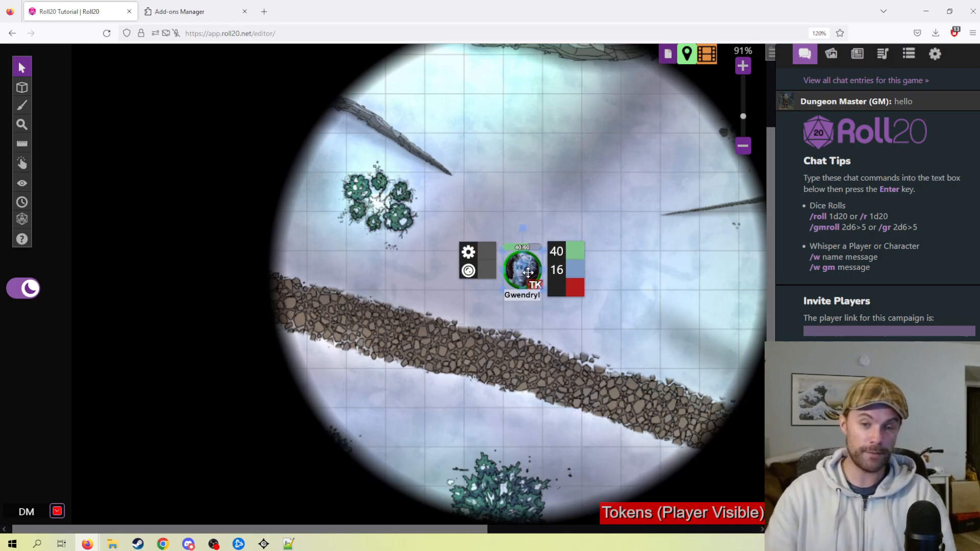
left_click_drag(528, 272, 329, 399)
scroll(457, 404, "down", 2)
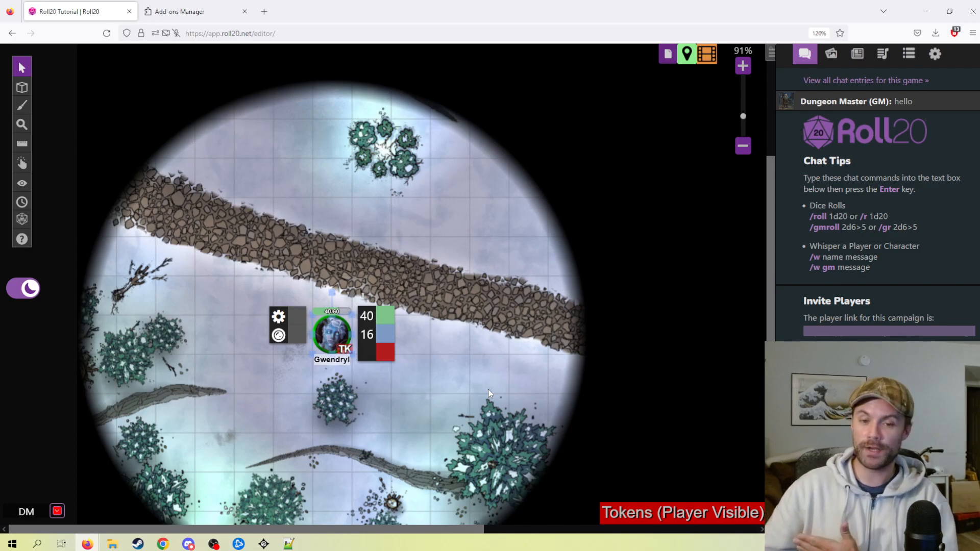
left_click_drag(332, 333, 409, 255)
left_click(555, 161)
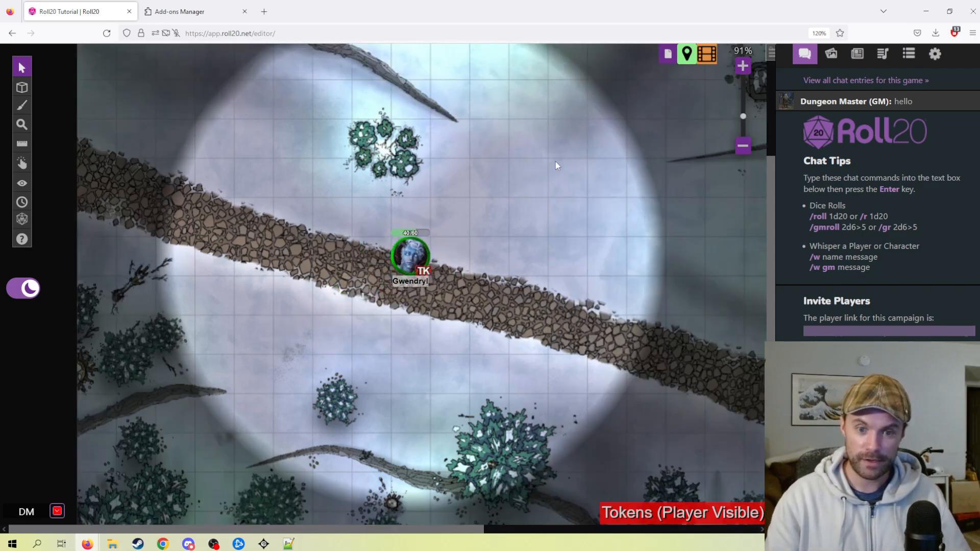
Step: Turn off Vision in the Gwendryl token's Dynamic Lighting settings and save the token settings
double_click(409, 257)
left_click(659, 205)
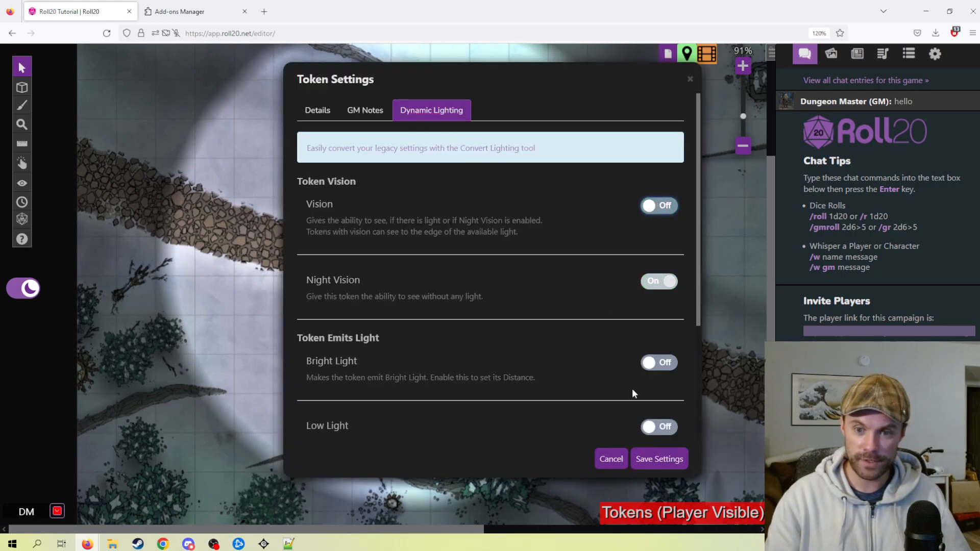
left_click(659, 459)
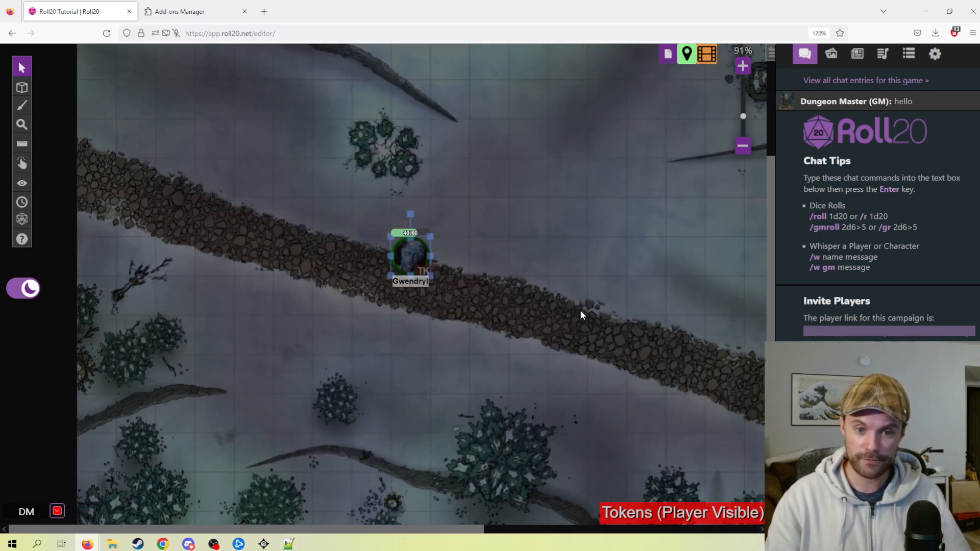
Step: Reopen the Gwendryl token's Dynamic Lighting settings to check its Vision and Night Vision options, and save them
double_click(411, 255)
key("ctrl+l")
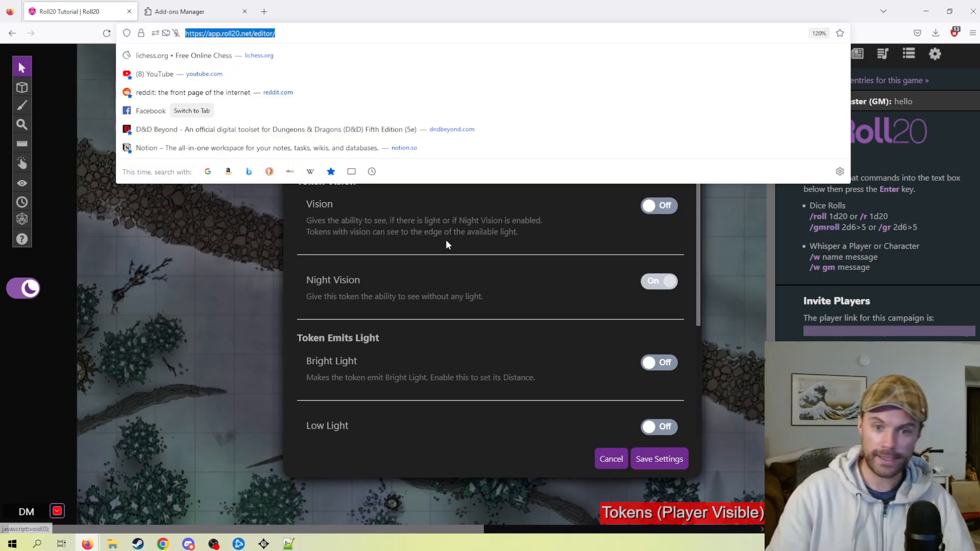
left_click(643, 465)
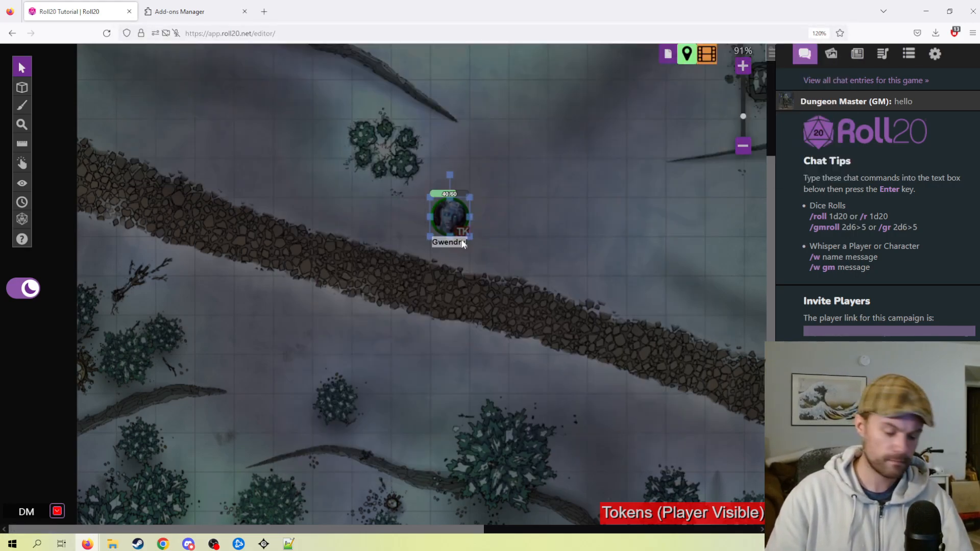
Step: Preview the map from the Gwendryl token's line of sight, and move the token one cell down to test its disabled vision
key("ctrl+l")
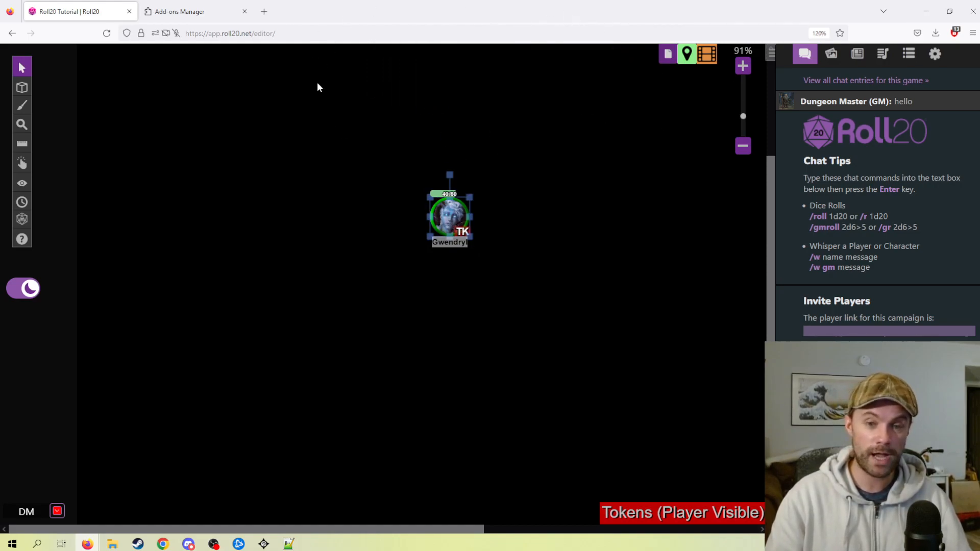
left_click_drag(448, 214, 447, 279)
left_click(583, 302)
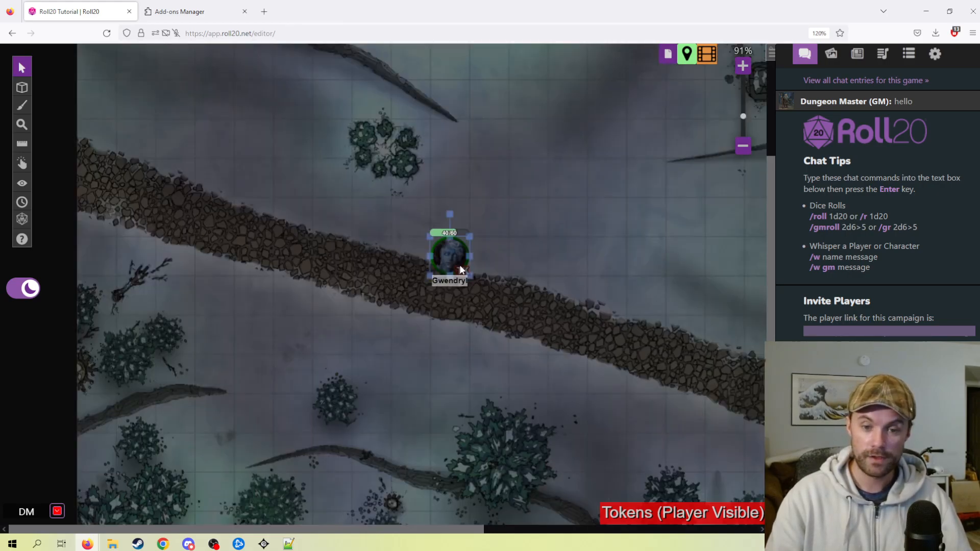
Step: Turn on Vision in the Gwendryl token's Dynamic Lighting settings and save the token settings
double_click(459, 264)
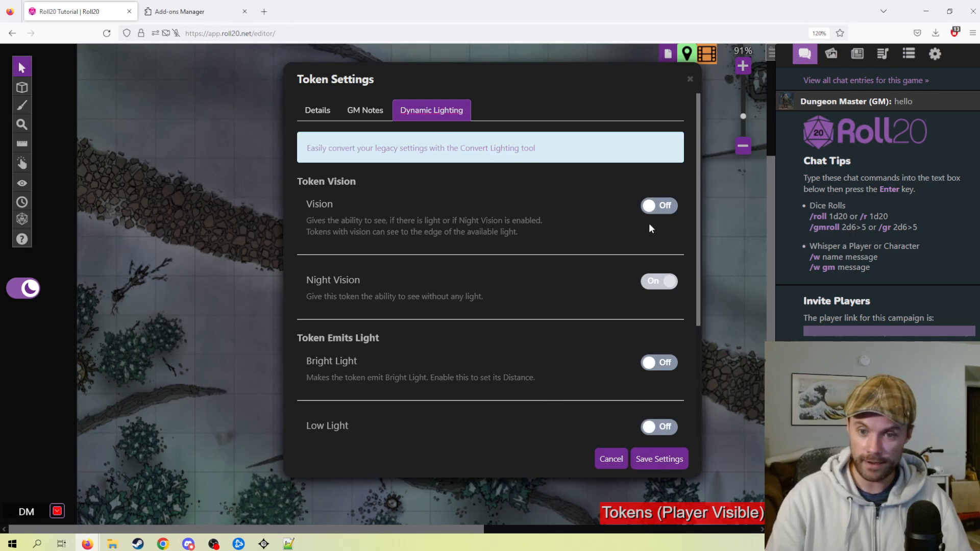
left_click(658, 206)
left_click(654, 458)
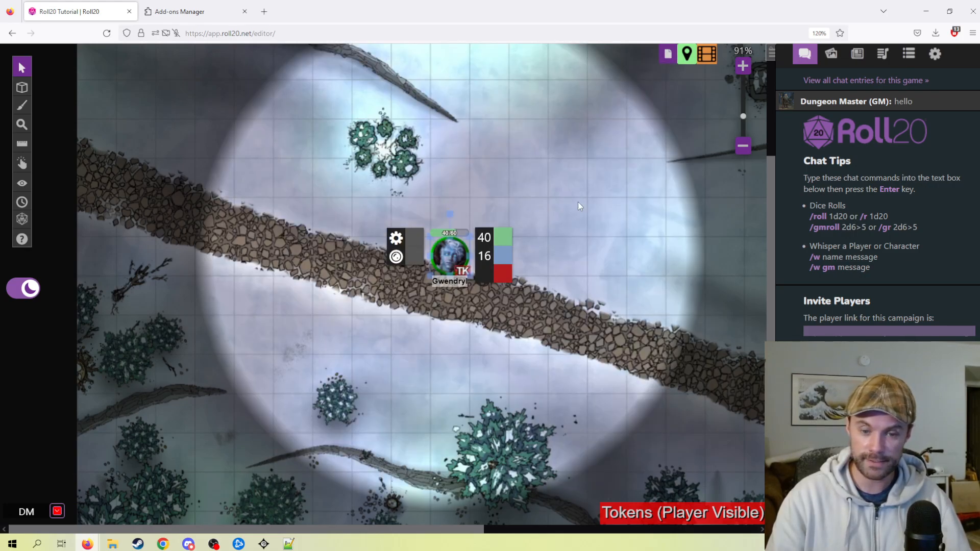
Step: Move the Gwendryl token one cell up, away from the stone road, and deselect it
scroll(562, 207, "up", 2)
left_click_drag(452, 312, 450, 273)
scroll(311, 240, "up", 2)
left_click(338, 246)
scroll(214, 147, "up", 1)
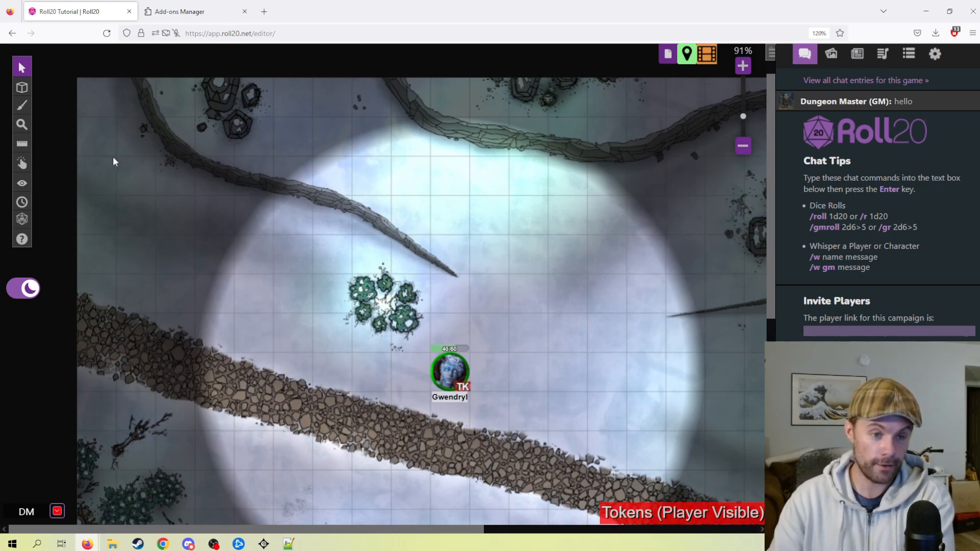
Step: Switch to the Dynamic Lighting layer and activate the Polygon/Line drawing tool
mouse_move(26, 96)
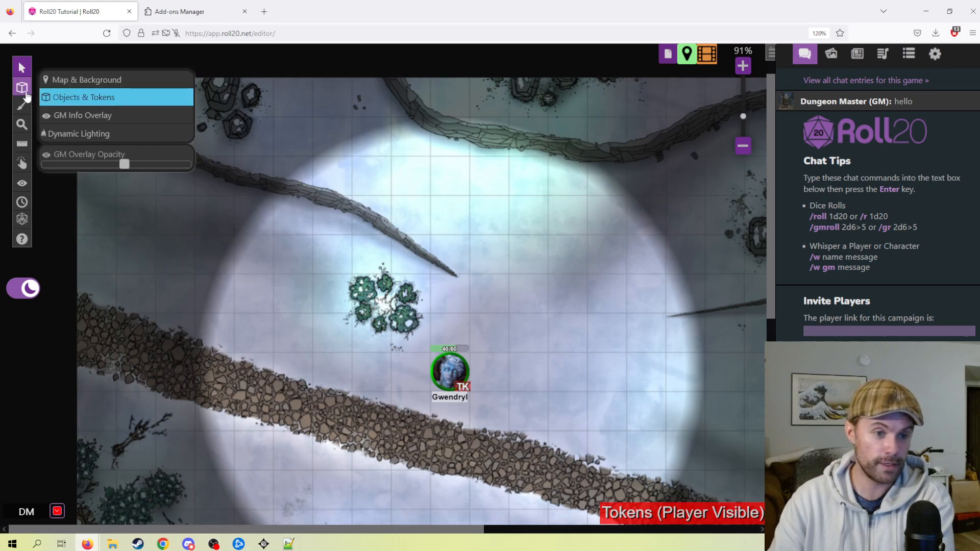
left_click(84, 134)
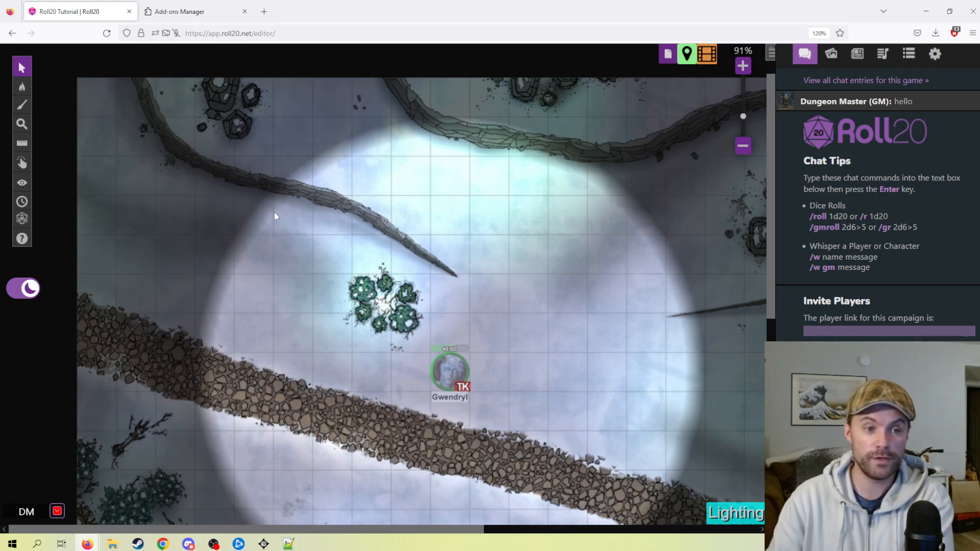
mouse_move(38, 103)
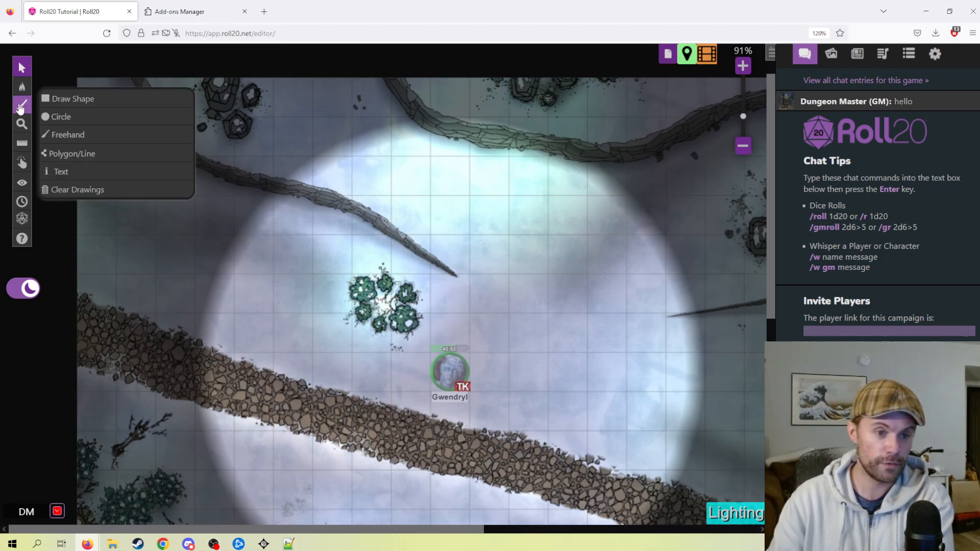
left_click(124, 154)
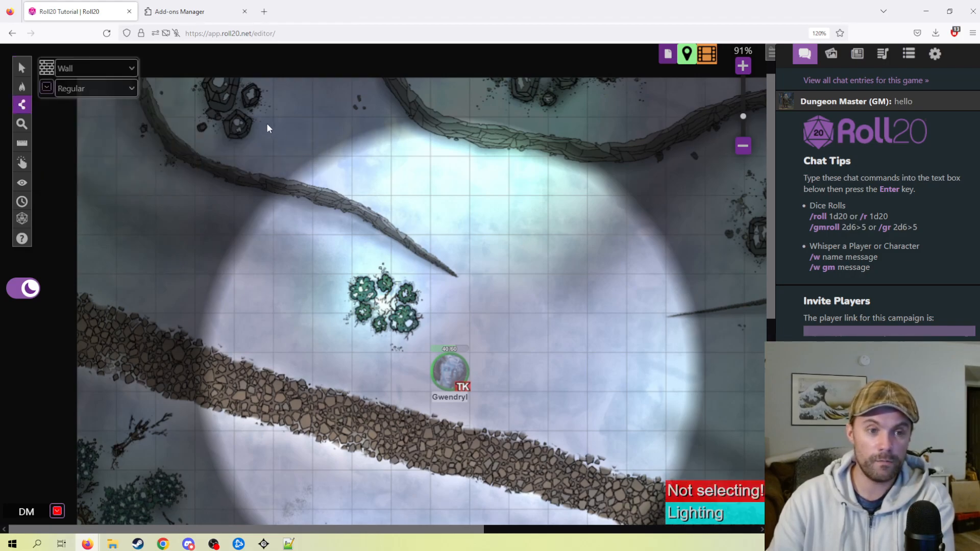
Step: Review the Polygon/Line tool's barrier type and line thickness options, keeping Wall and Regular
left_click(130, 67)
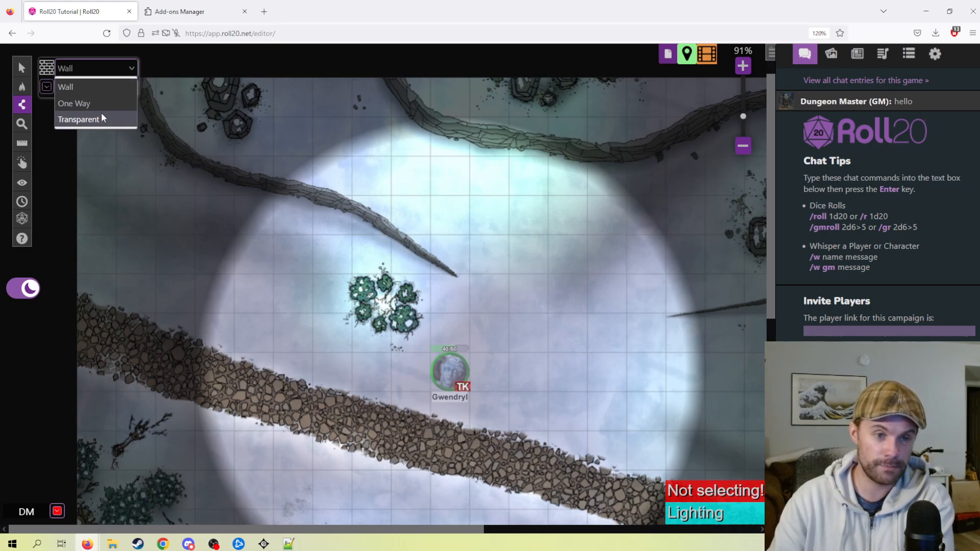
left_click(131, 69)
left_click(84, 63)
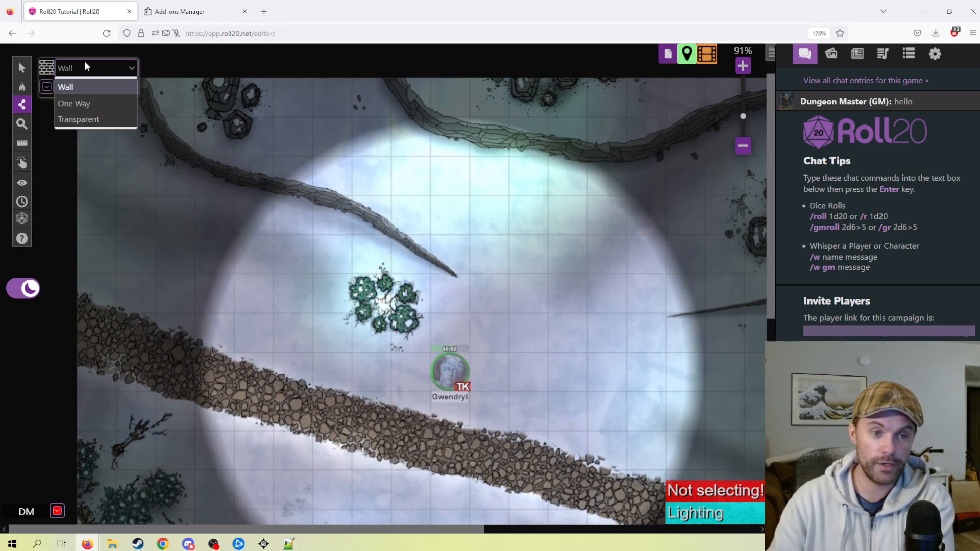
left_click(124, 68)
left_click(123, 89)
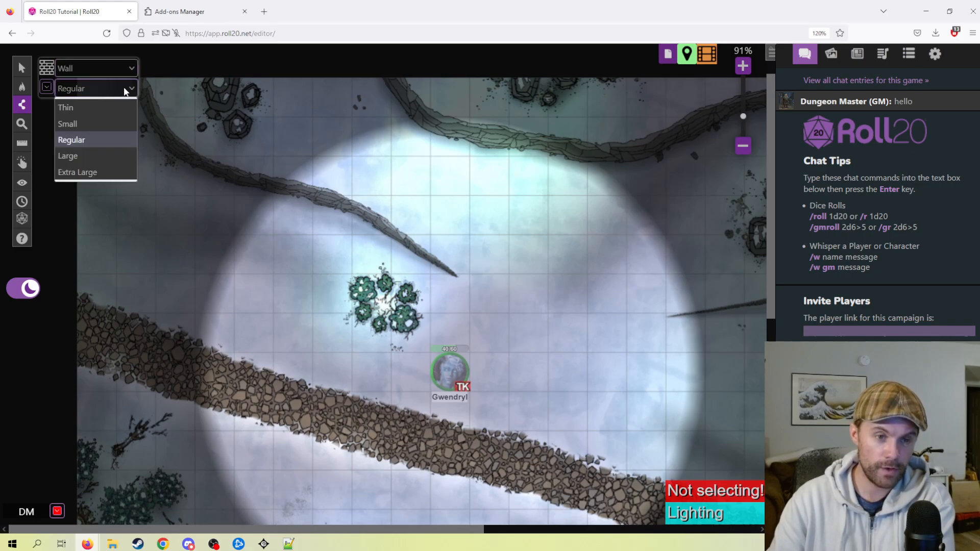
left_click(93, 137)
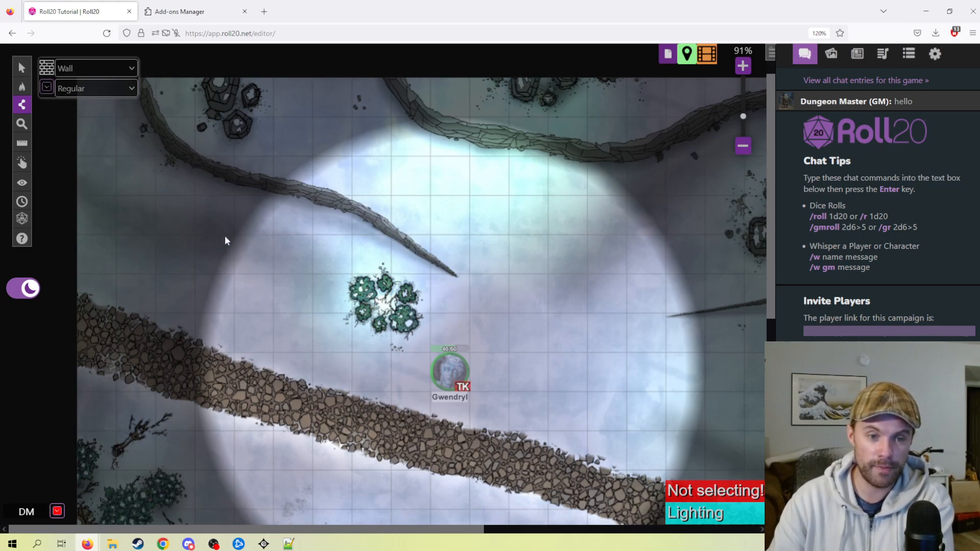
Step: Bring the rocky ridge above the Gwendryl token into view and set the Polygon/Line tool's barrier type to One Way
scroll(231, 239, "up", 1)
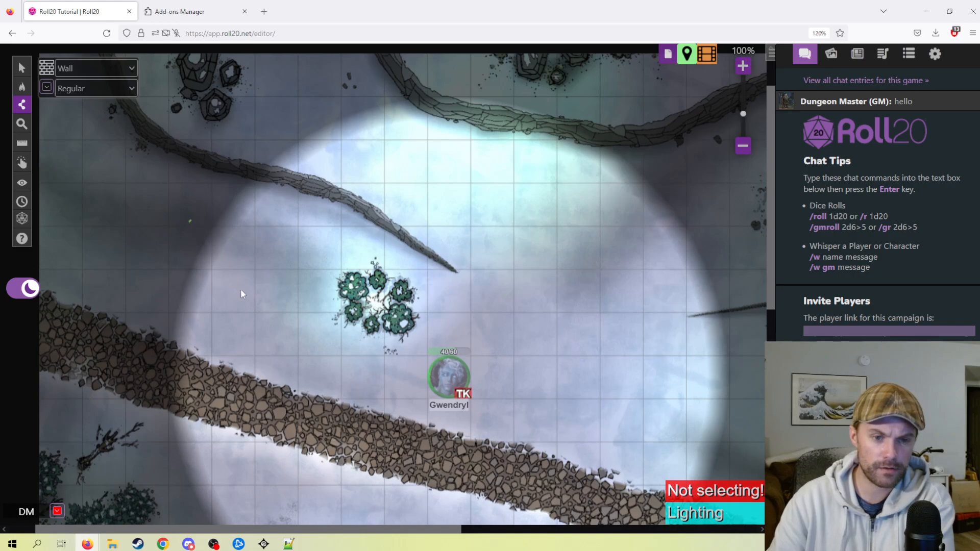
left_click(22, 68)
left_click_drag(163, 182, 257, 313)
mouse_move(26, 86)
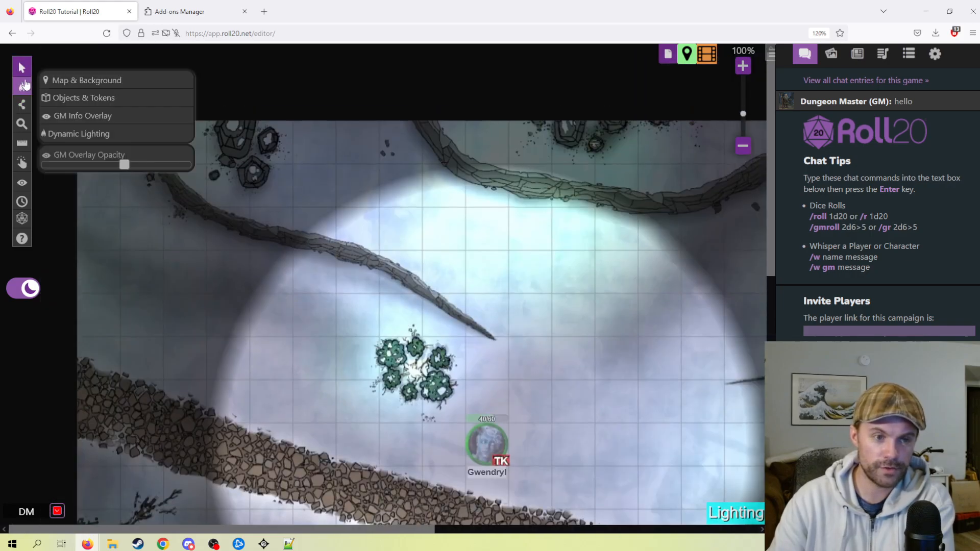
mouse_move(22, 105)
left_click(97, 153)
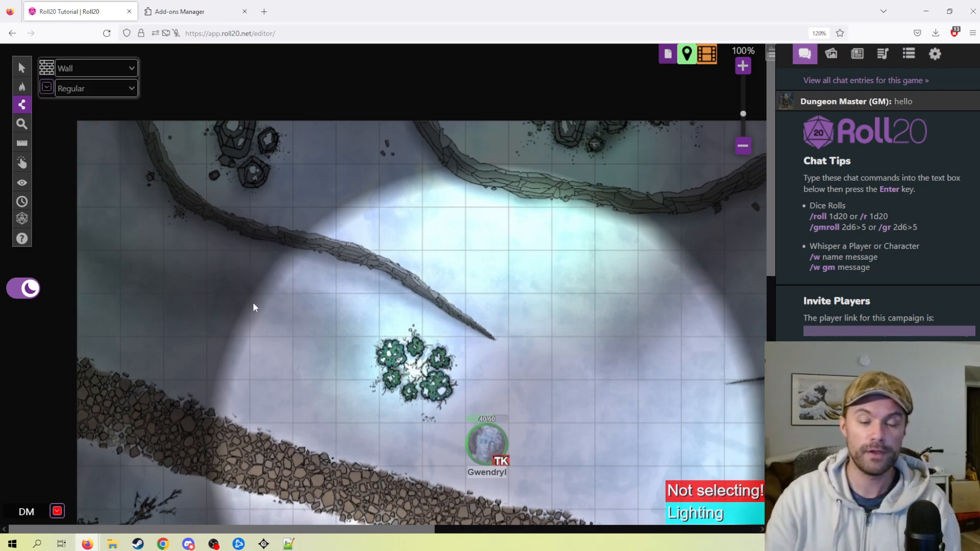
left_click(105, 69)
left_click(72, 105)
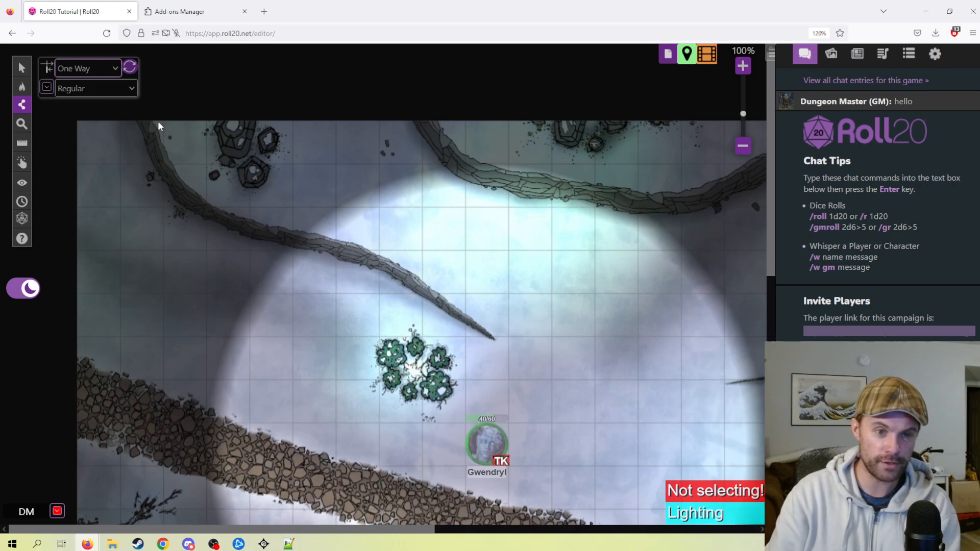
Step: Draw a one-way barrier along the upper side of the rocky ridge, from the map's top edge to the ridge's pointed end
left_click(173, 158)
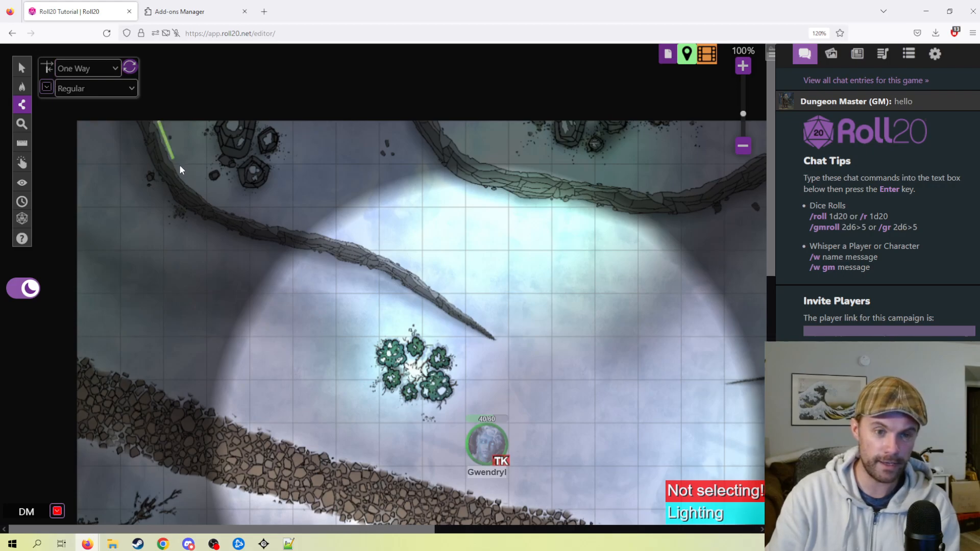
left_click(207, 199)
left_click(250, 215)
left_click(292, 228)
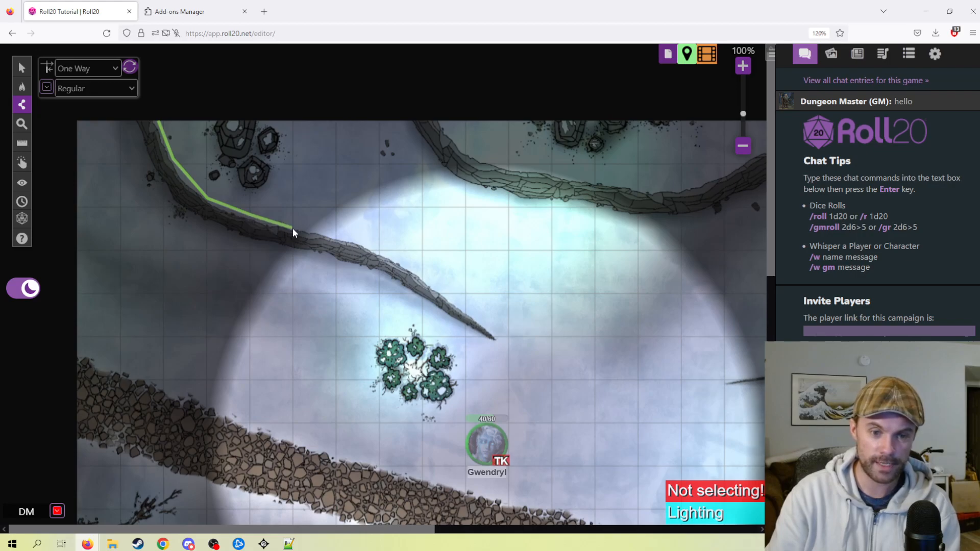
left_click(334, 234)
left_click(379, 254)
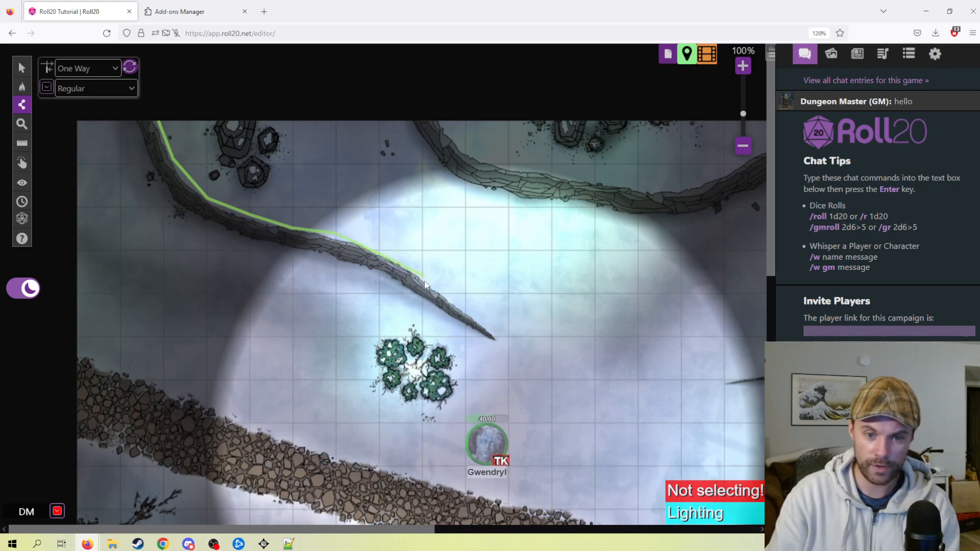
left_click(459, 305)
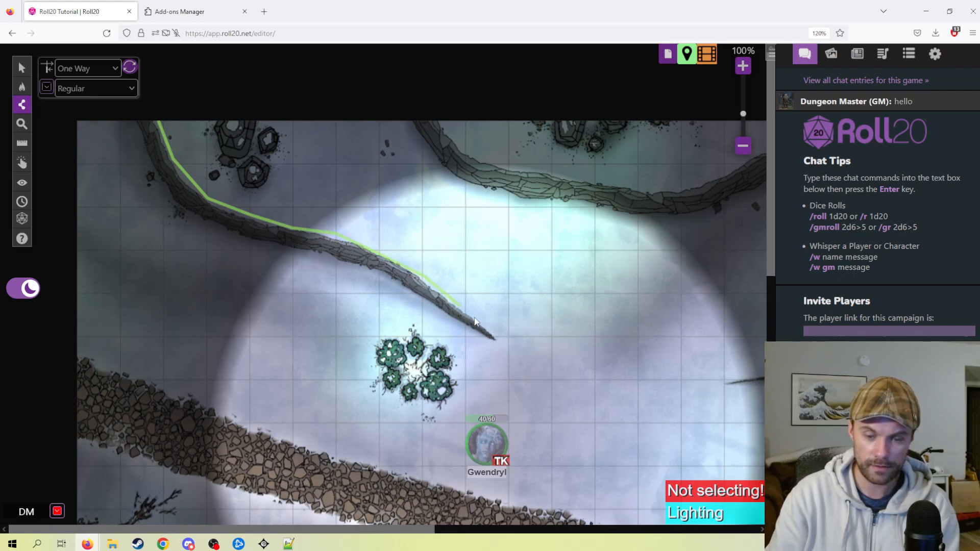
double_click(495, 335)
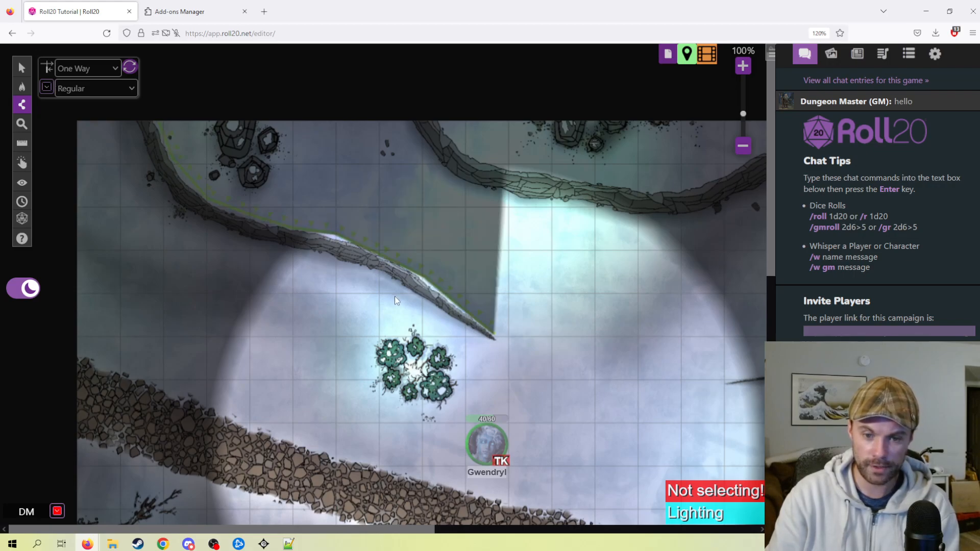
Step: Switch to the Objects & Tokens layer and move the Gwendryl token six cells left and three up, below the ridge, to test the barrier
left_click(22, 68)
mouse_move(23, 86)
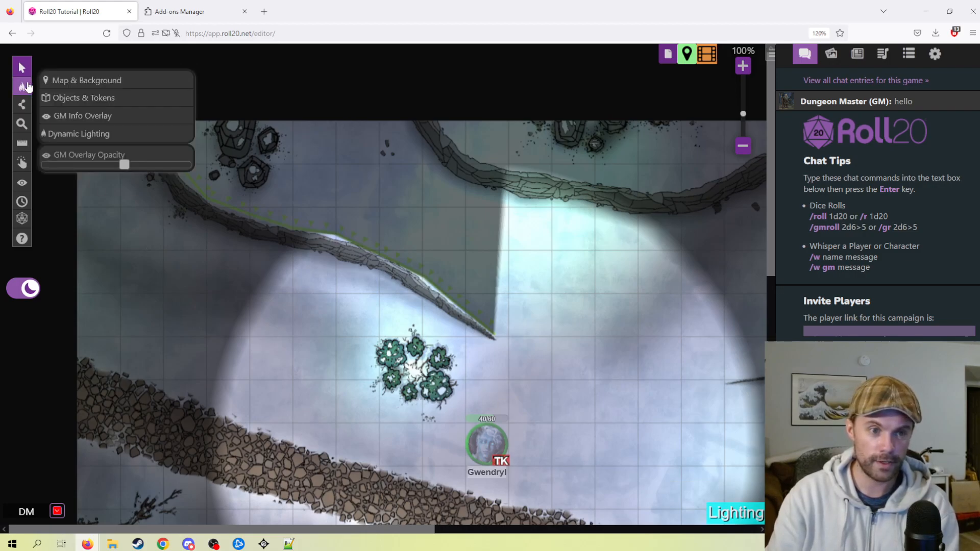
left_click(85, 97)
left_click_drag(492, 439, 232, 323)
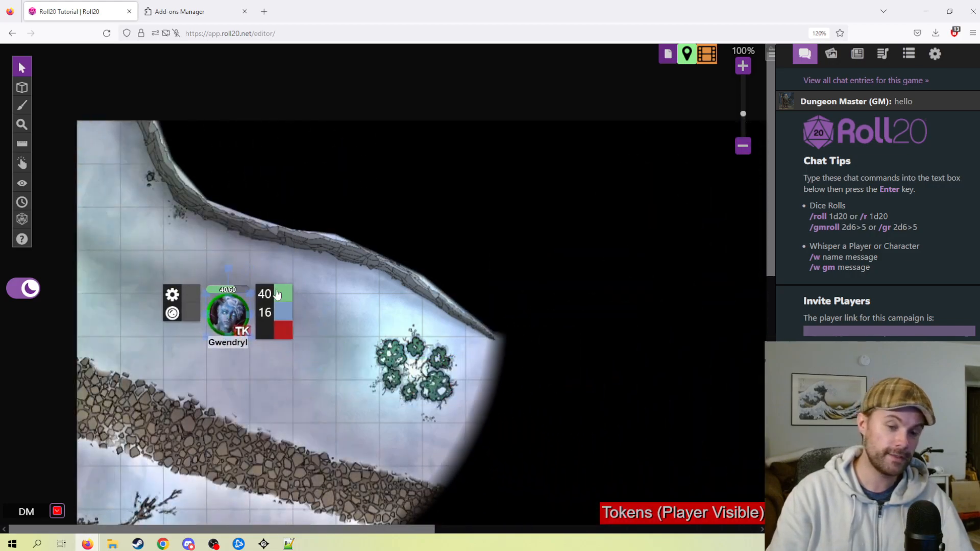
mouse_move(22, 87)
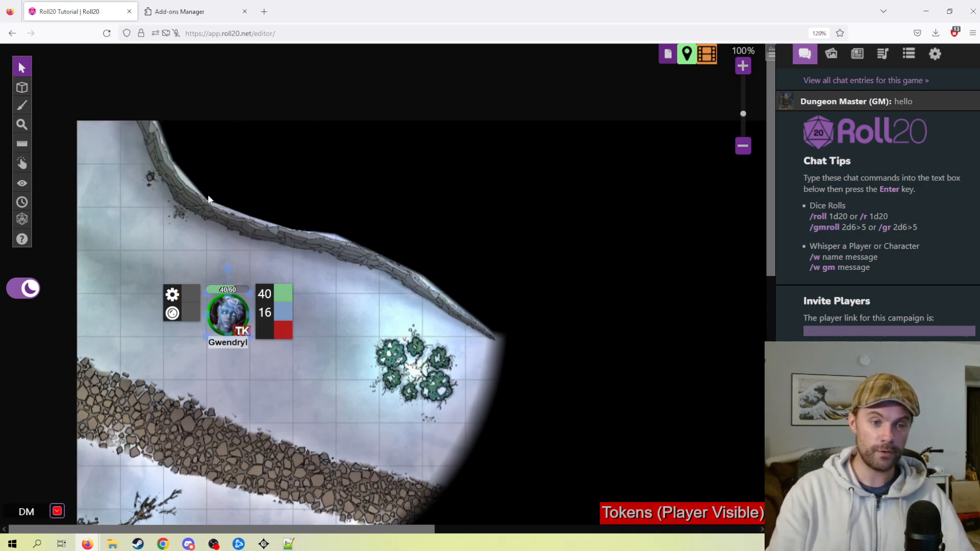
left_click(112, 179)
Step: Return to the Dynamic Lighting layer, select the one-way barrier along the ridge and check its barrier type
mouse_move(21, 86)
left_click(82, 133)
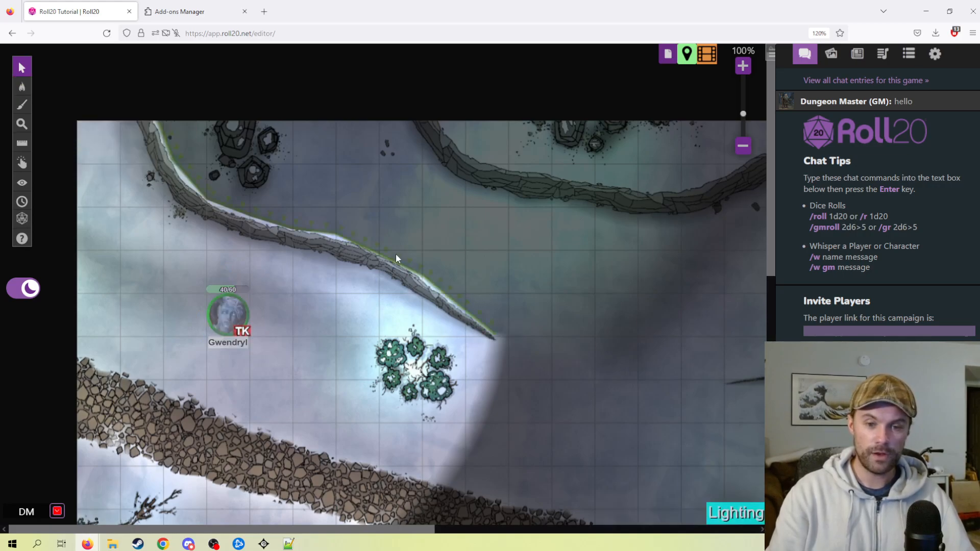
scroll(399, 258, "up", 2)
left_click_drag(261, 167, 275, 192)
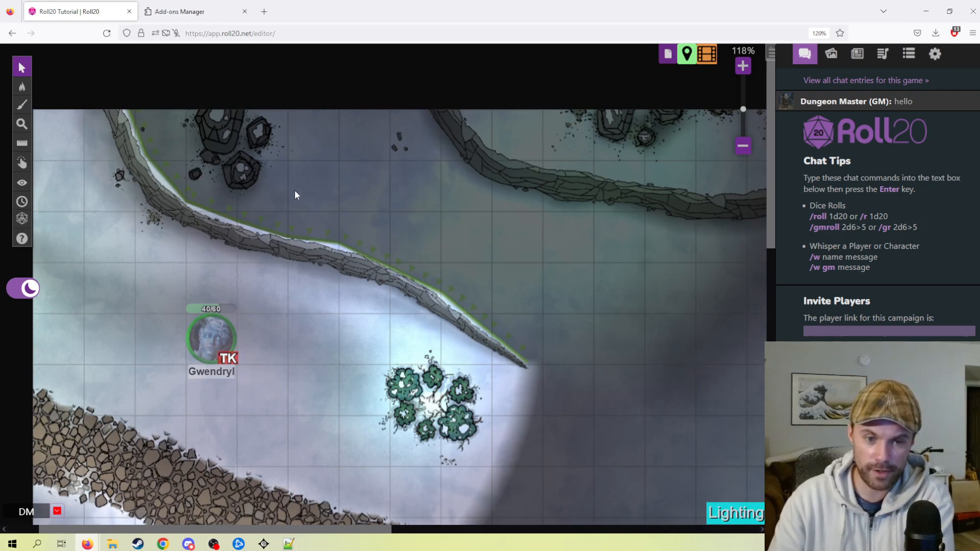
left_click(299, 248)
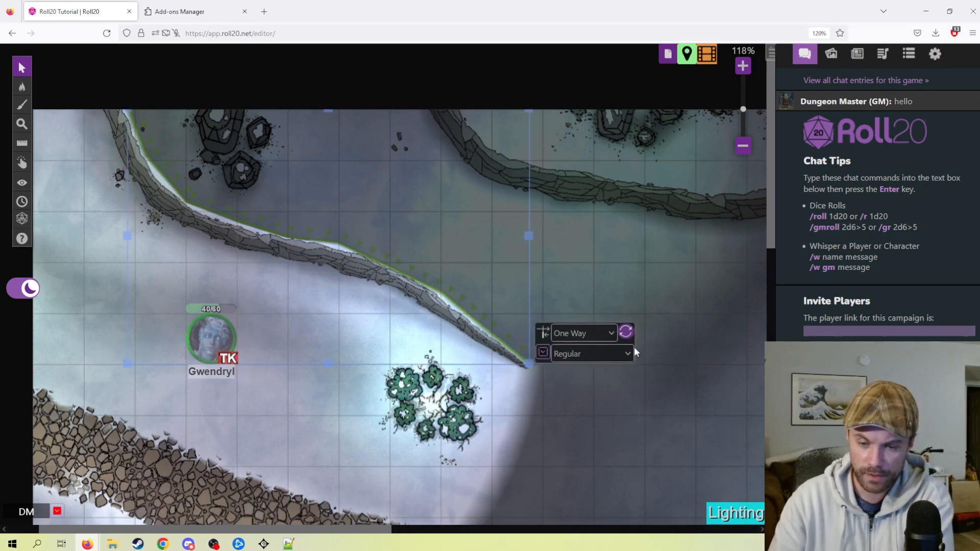
left_click(589, 337)
left_click(589, 337)
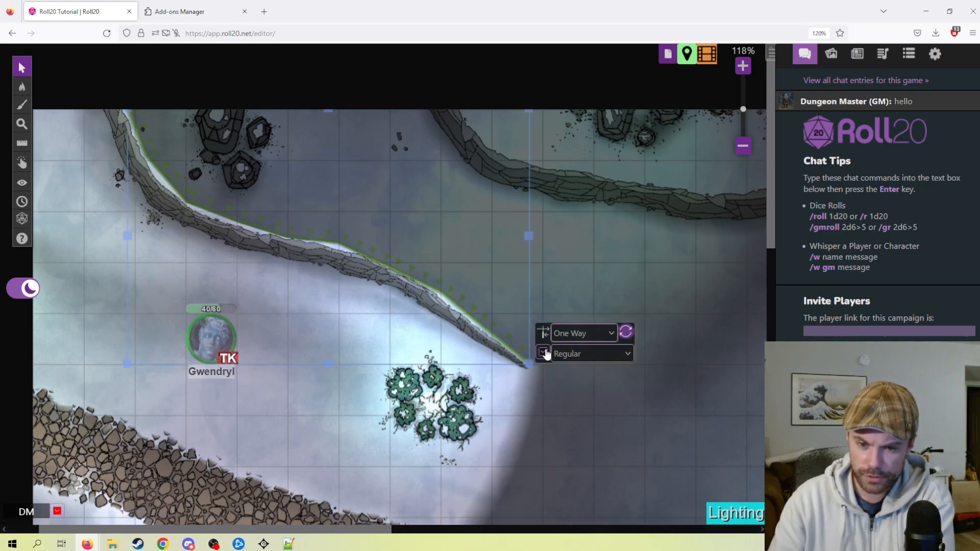
Step: Clear the one-way barrier's line colour and review its thickness options, keeping Regular
left_click(543, 353)
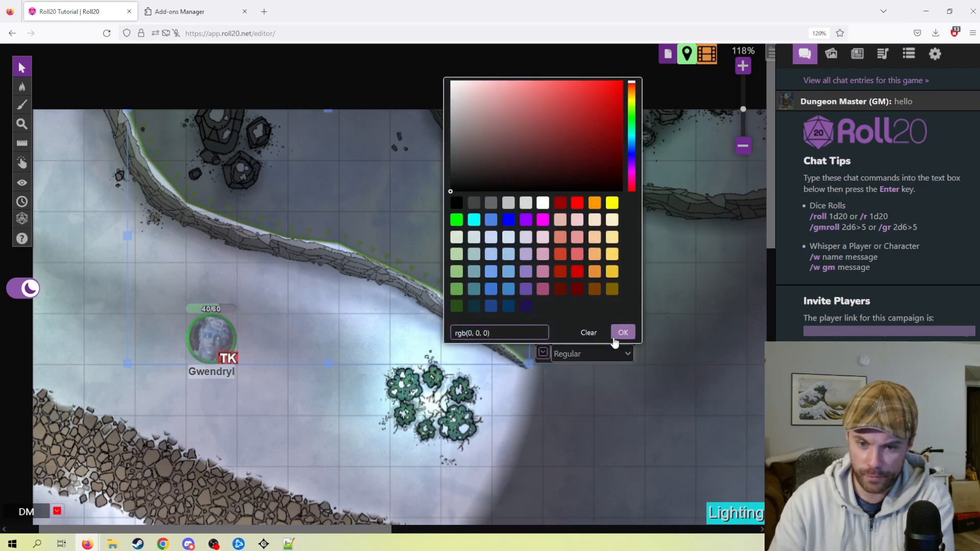
left_click(588, 332)
left_click(628, 356)
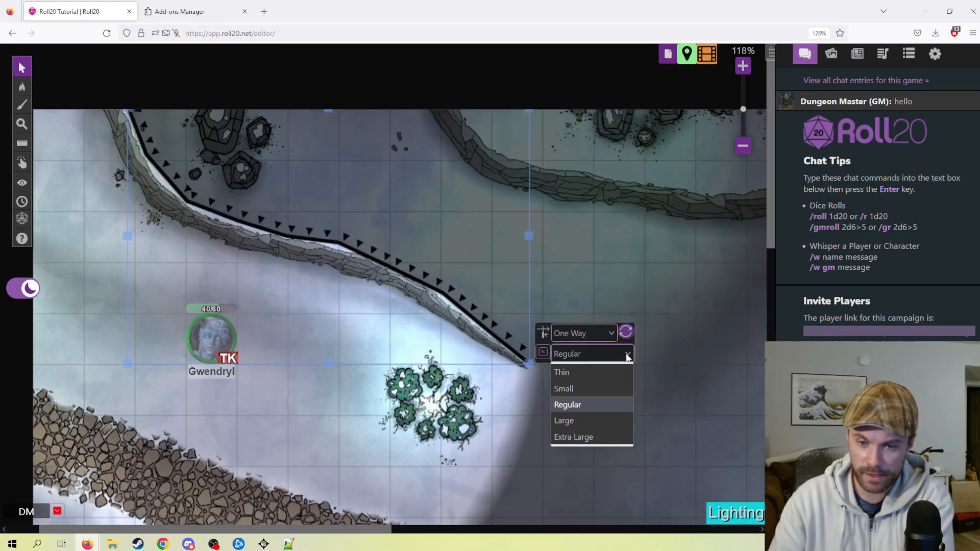
left_click(627, 356)
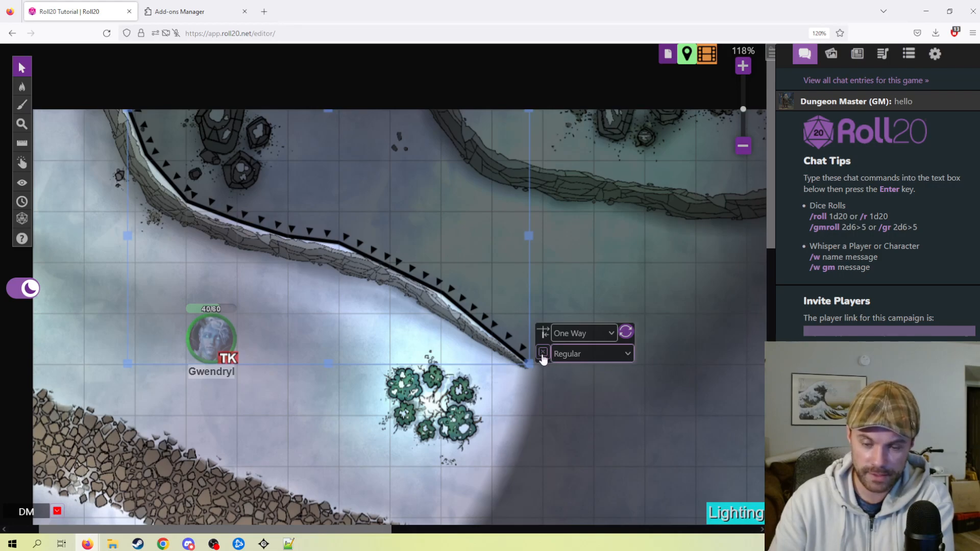
Step: Set the one-way barrier's line colour to magenta, rgb(255, 0, 255)
left_click(543, 353)
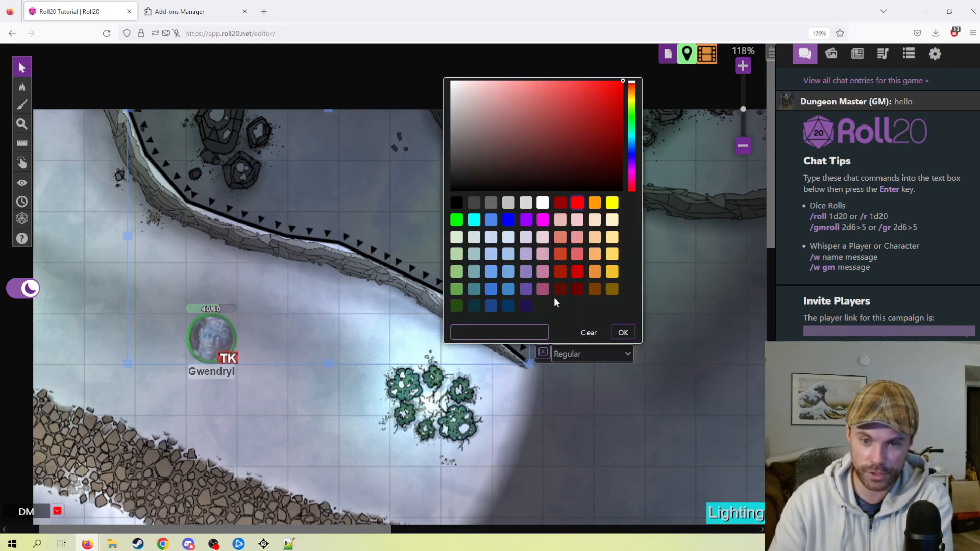
left_click(542, 221)
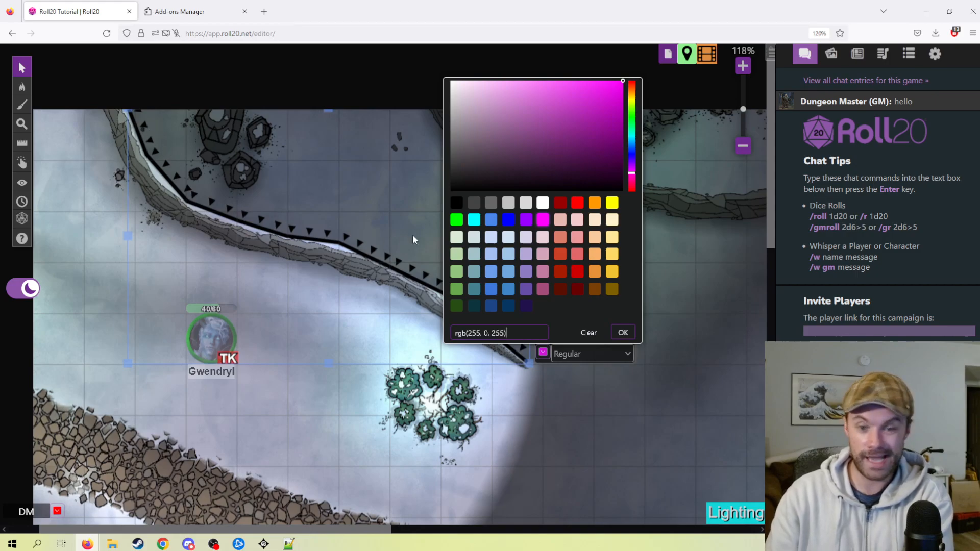
left_click(623, 332)
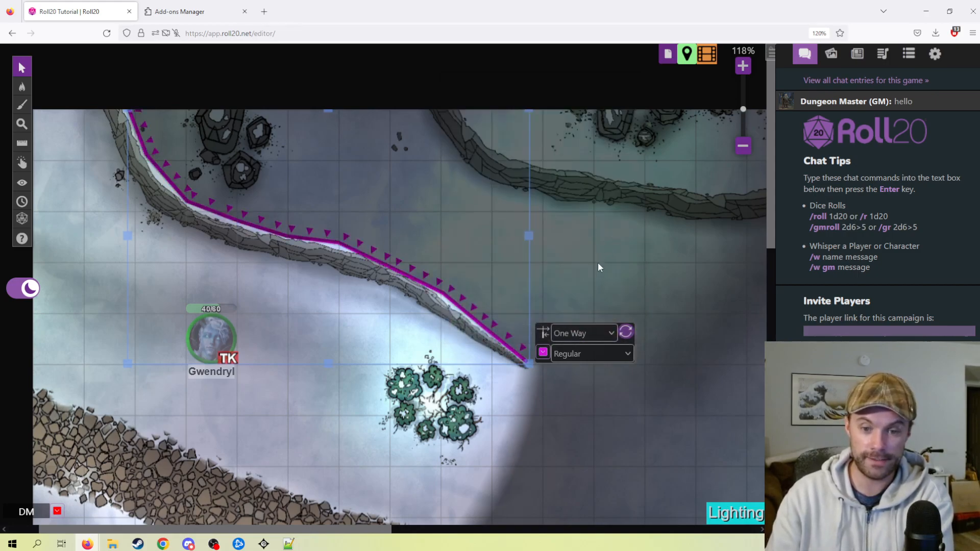
Step: Select the one-way barrier along the ridge and reverse its blocking direction
left_click(203, 289)
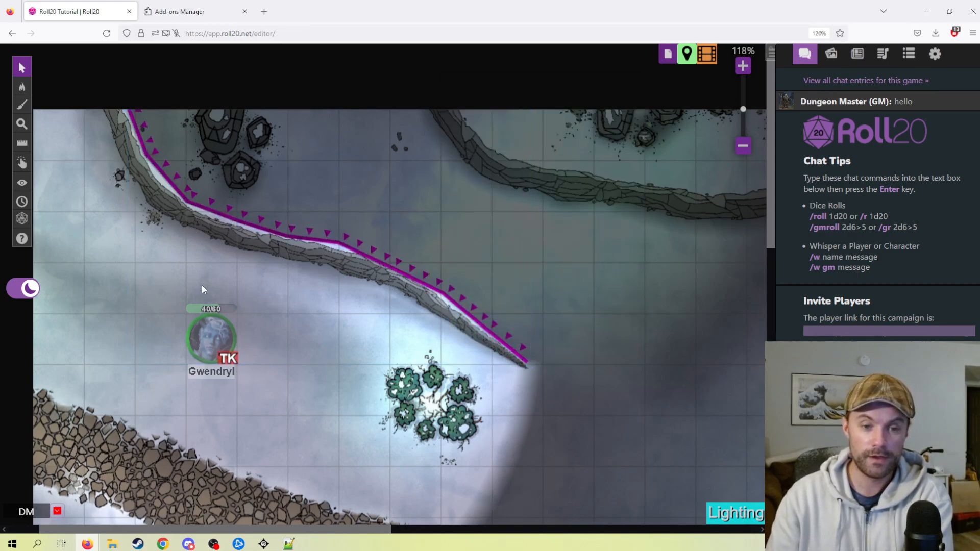
left_click(323, 241)
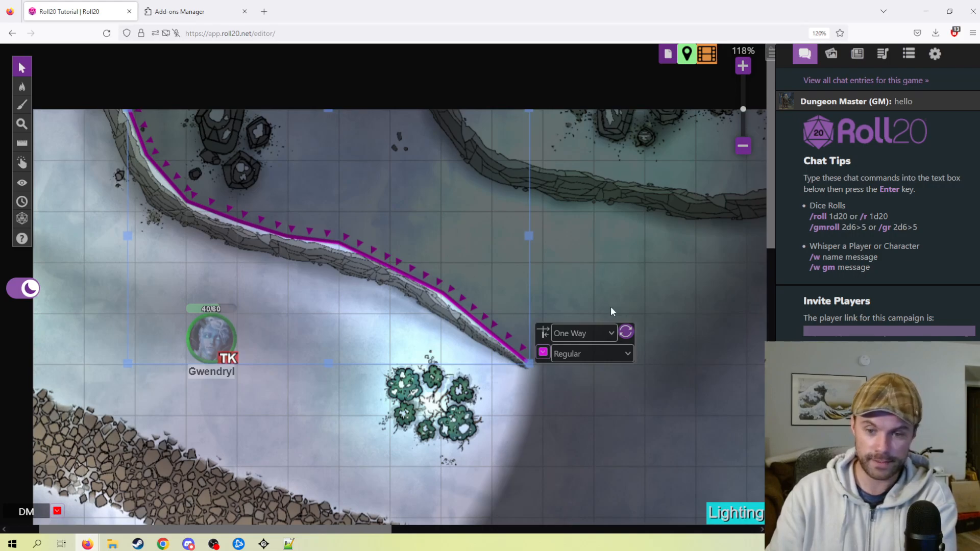
left_click(626, 332)
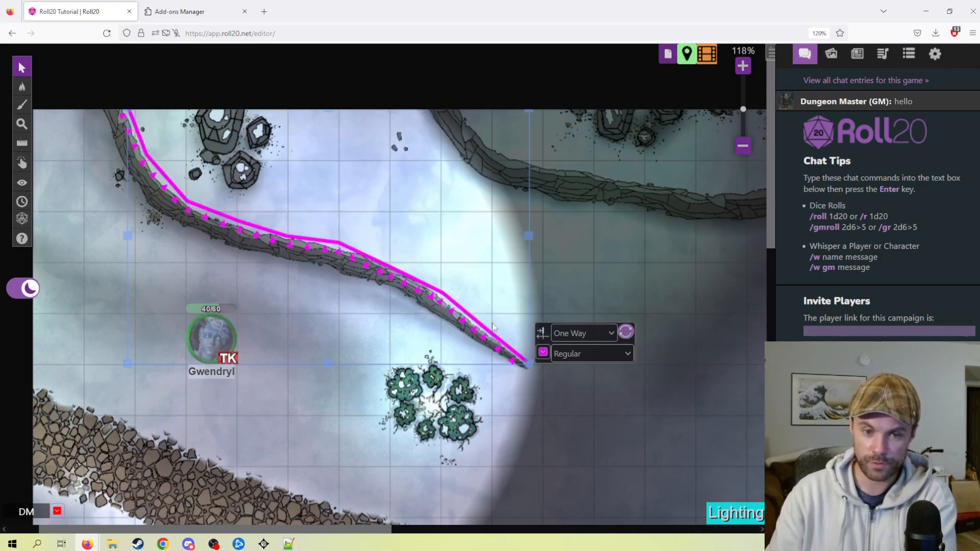
left_click(614, 443)
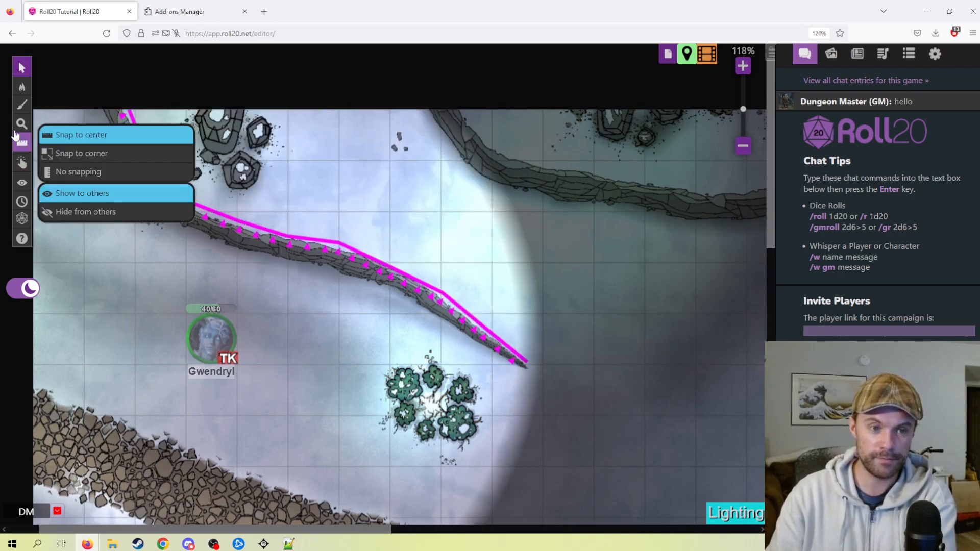
Step: Switch to the Objects & Tokens layer, preview Gwendryl's vision past the barrier and move the token one cell right and one down
mouse_move(22, 87)
left_click(71, 104)
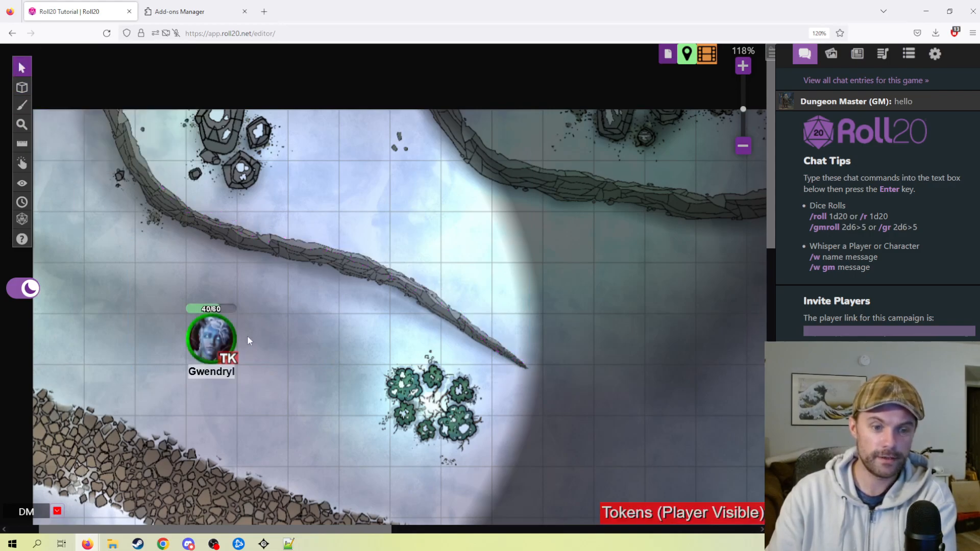
left_click(225, 357)
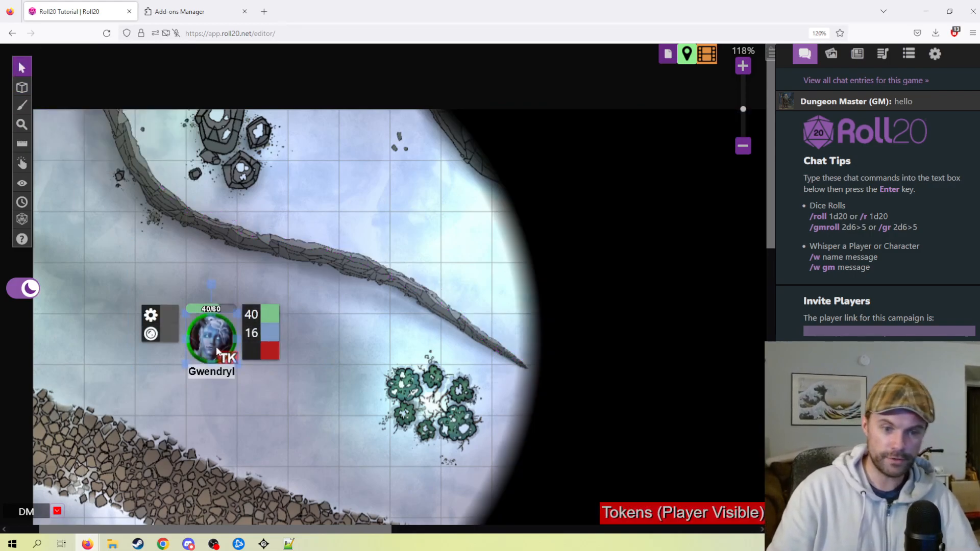
left_click_drag(225, 357, 262, 388)
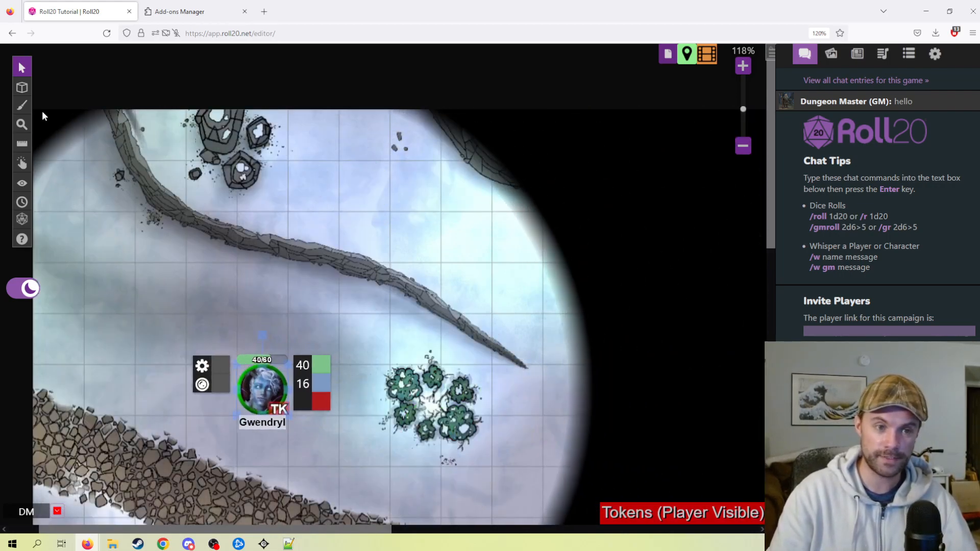
Step: Return to the Dynamic Lighting layer and flip the ridge's one-way barrier back to its previous direction
mouse_move(22, 87)
left_click(80, 134)
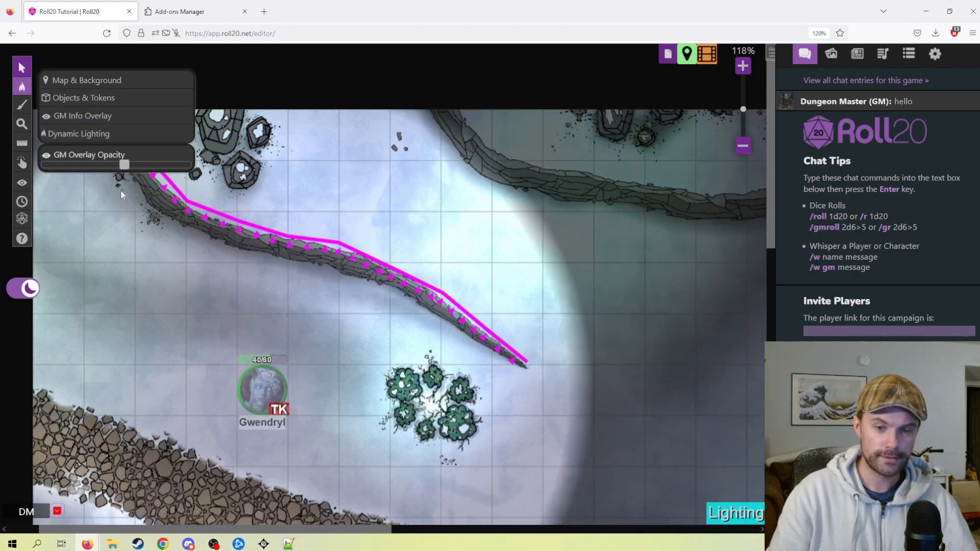
left_click_drag(384, 193, 269, 263)
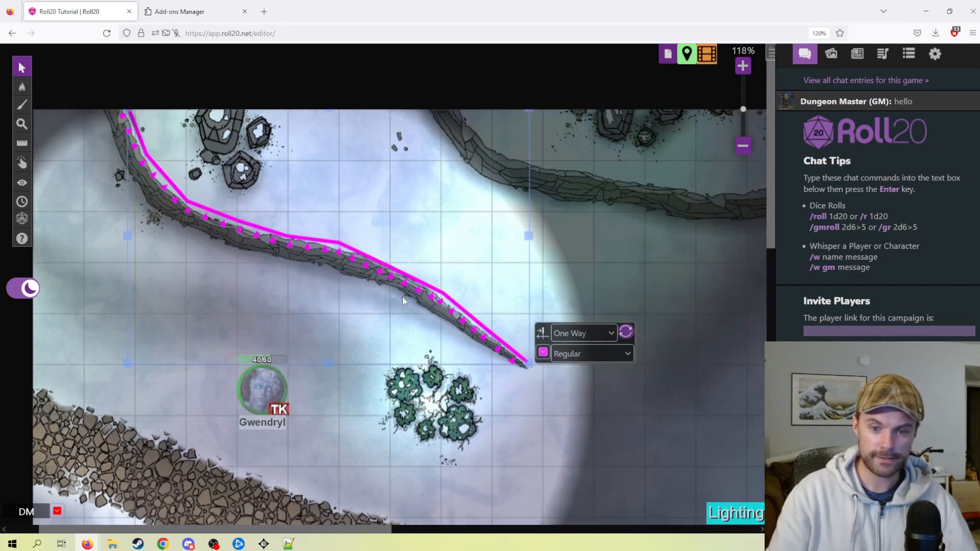
left_click(634, 338)
Step: Switch to the Objects & Tokens layer and move the Gwendryl token onto the stone path, just above the large snowy tree
left_click_drag(469, 406, 415, 334)
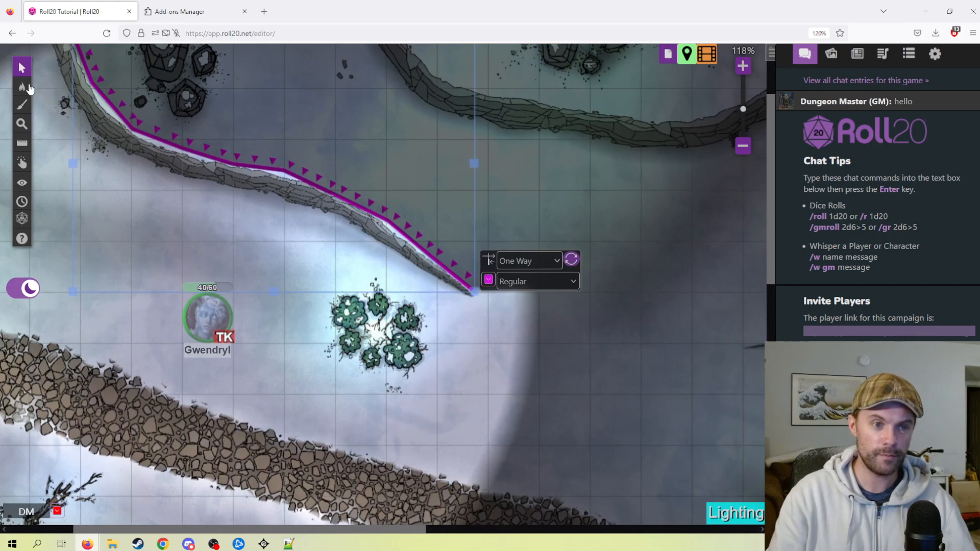
mouse_move(25, 88)
left_click(51, 97)
left_click_drag(223, 356, 189, 262)
left_click_drag(175, 229, 382, 123)
scroll(449, 324, "down", 2)
left_click_drag(476, 306, 456, 283)
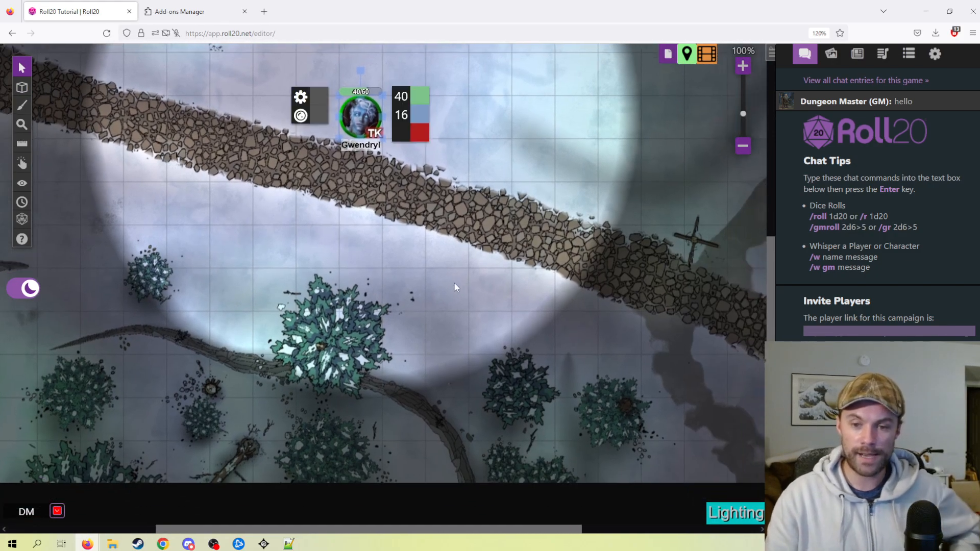
left_click_drag(361, 118, 405, 202)
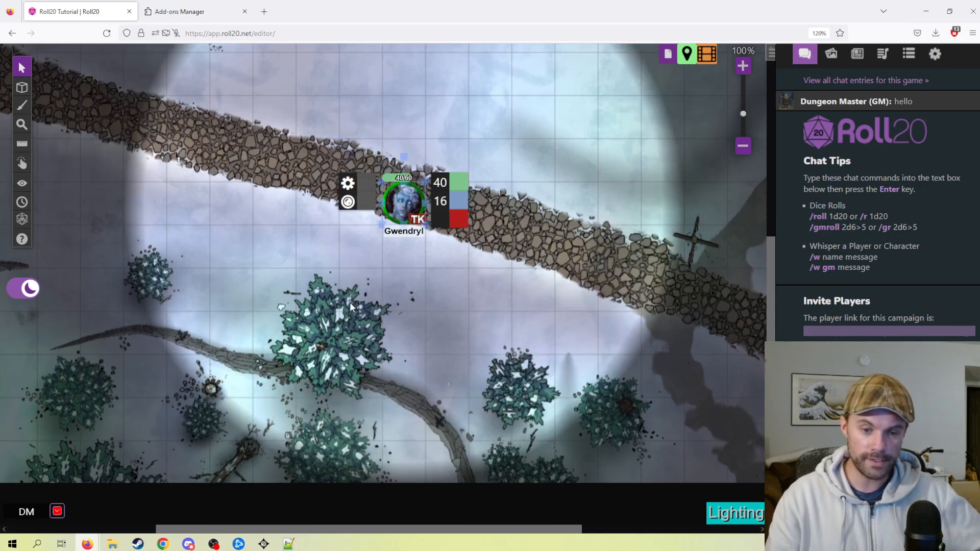
left_click_drag(362, 337, 455, 338)
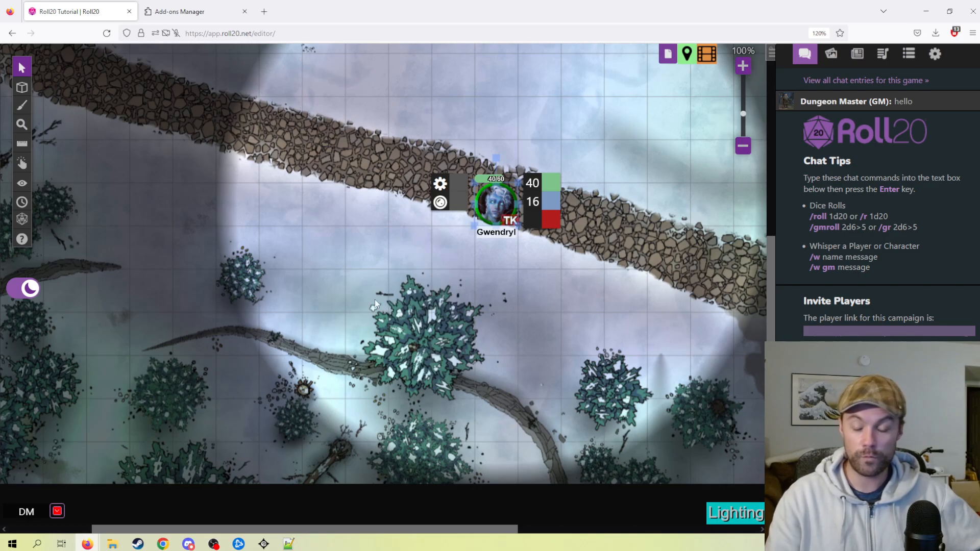
Step: On the Dynamic Lighting layer, draw a circular one-way barrier around the large snowy tree below Gwendryl
mouse_move(22, 105)
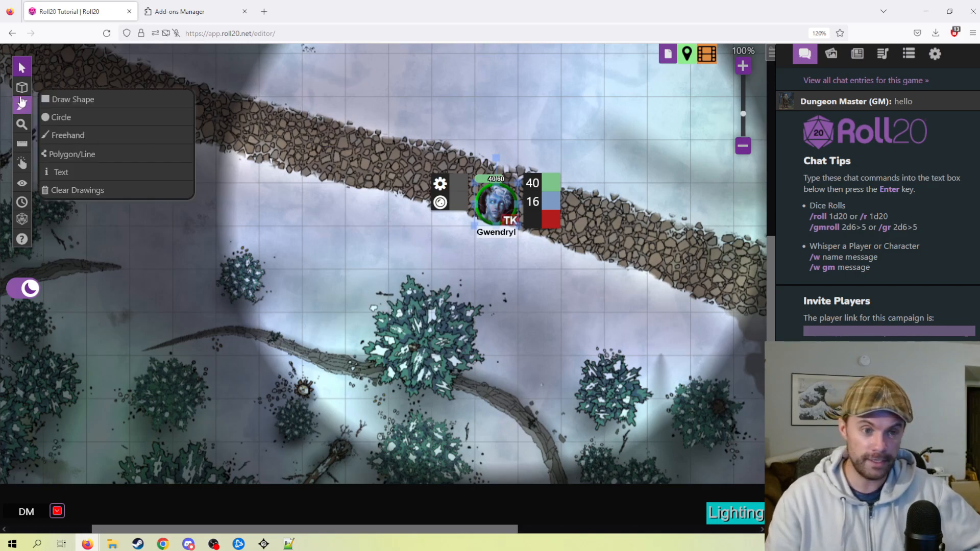
left_click(62, 117)
mouse_move(22, 87)
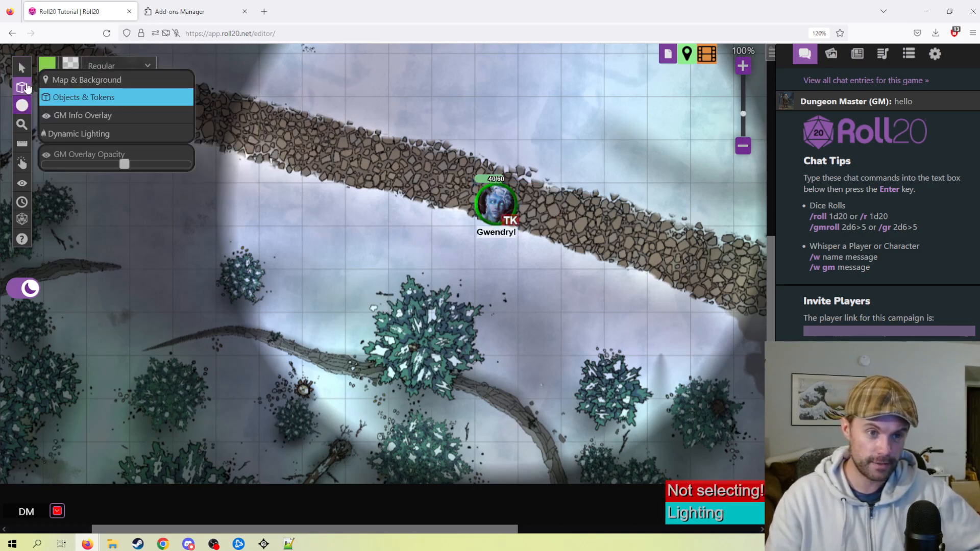
left_click(66, 133)
mouse_move(29, 109)
left_click(62, 118)
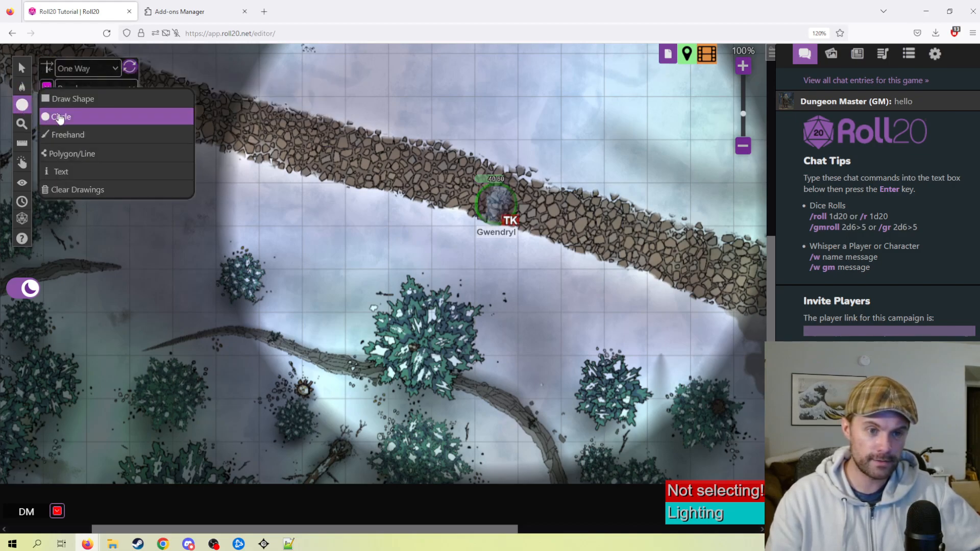
mouse_move(368, 283)
left_mouse_down()
mouse_move(432, 384)
mouse_move(500, 403)
mouse_move(485, 396)
left_mouse_up()
Step: Select the circular one-way barrier around the large tree and delete it
mouse_move(22, 87)
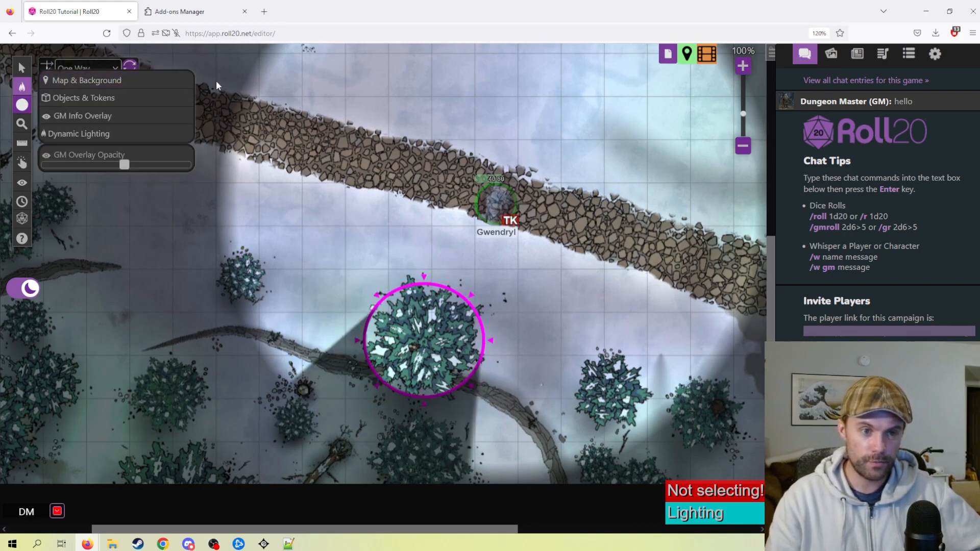
left_click(22, 67)
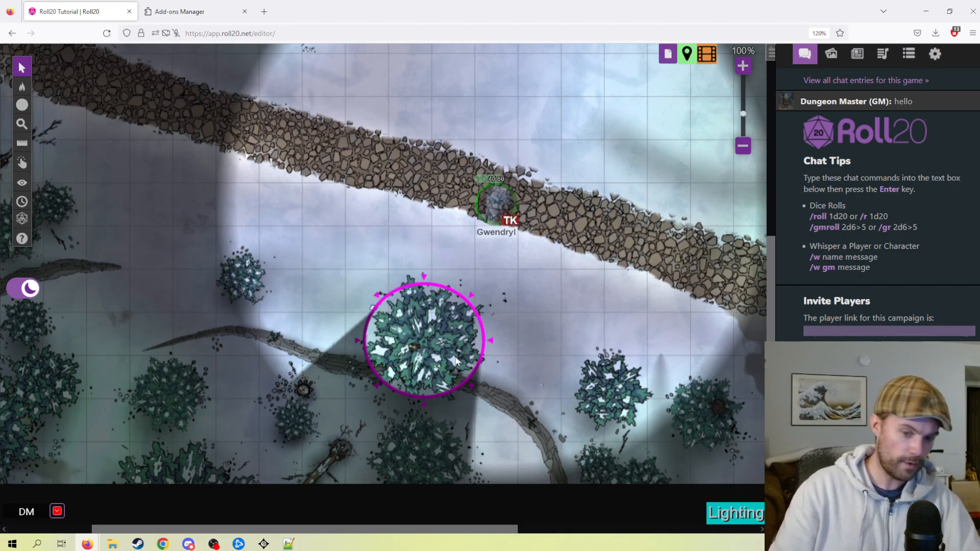
left_click_drag(320, 241, 587, 456)
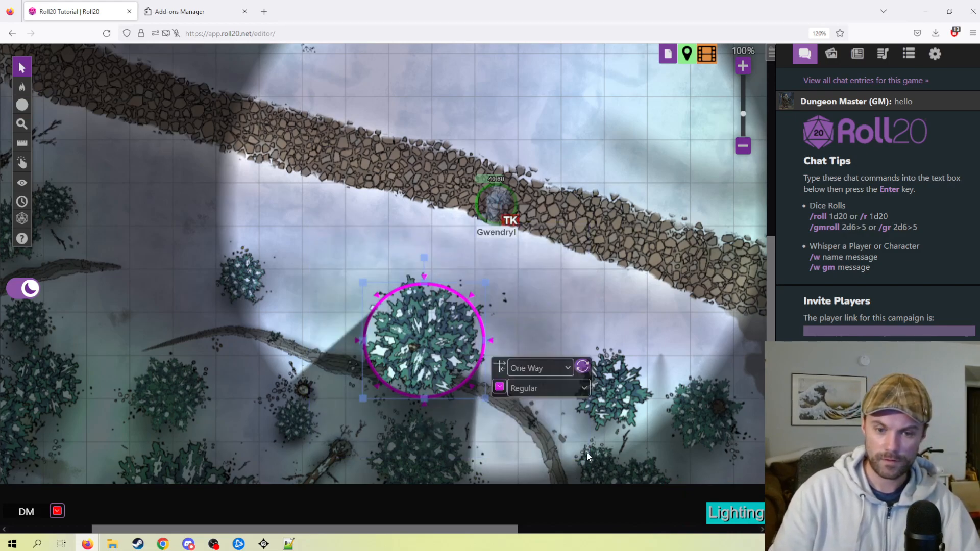
key("Delete")
Step: Set the barrier type to Wall for the Circle tool and draw a circle around the large snowy tree
mouse_move(22, 87)
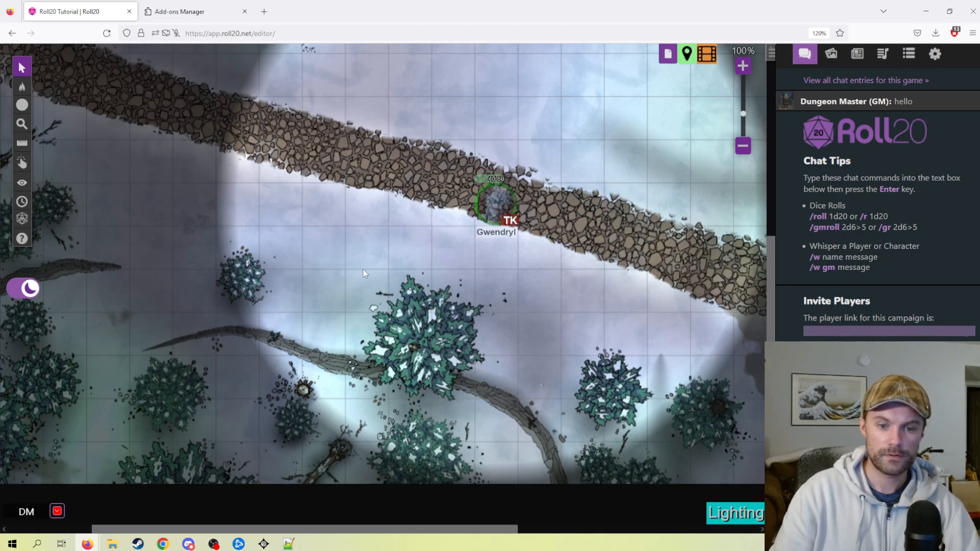
mouse_move(22, 103)
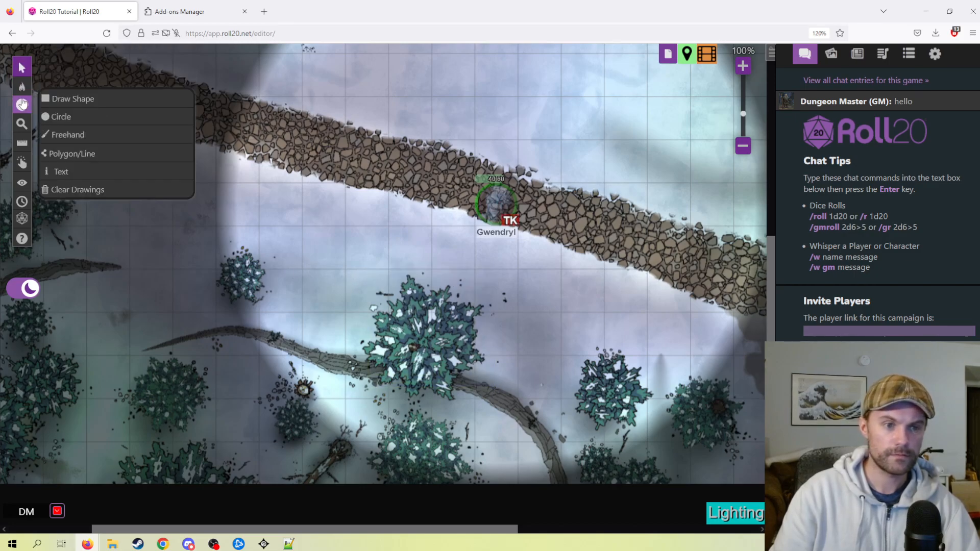
left_click(61, 116)
left_click(100, 70)
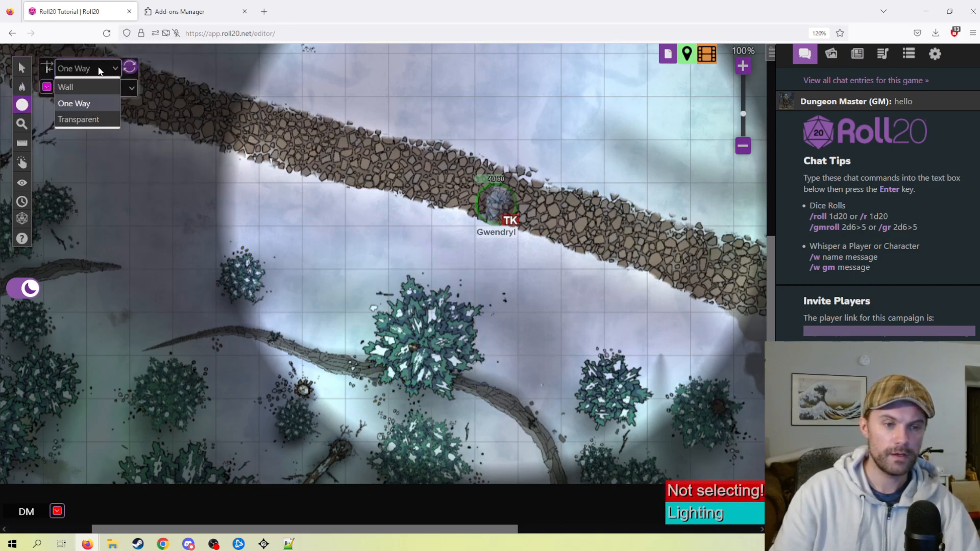
left_click(92, 87)
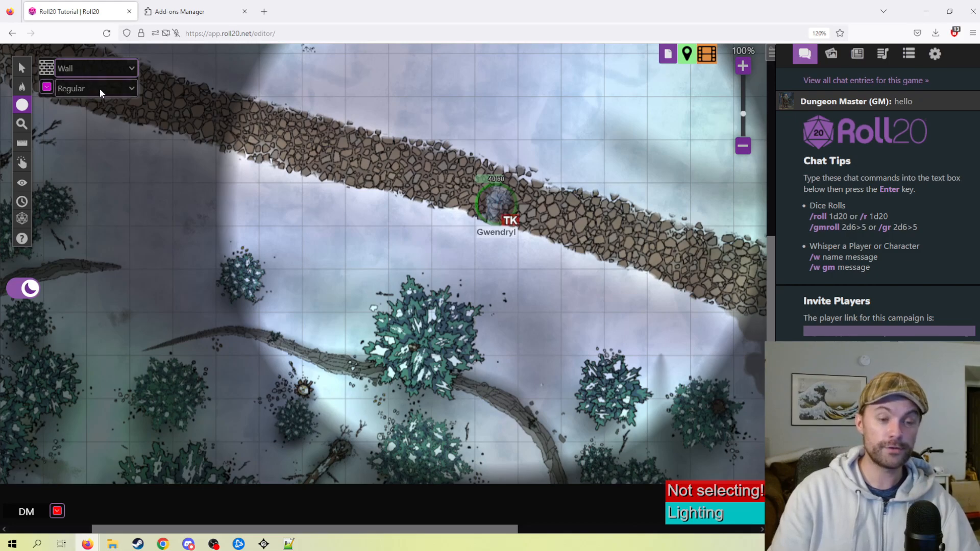
left_click_drag(366, 284, 483, 396)
Step: Switch to the Objects & Tokens layer, preview Gwendryl's line of sight around the tree and move the token one cell down
left_click(22, 67)
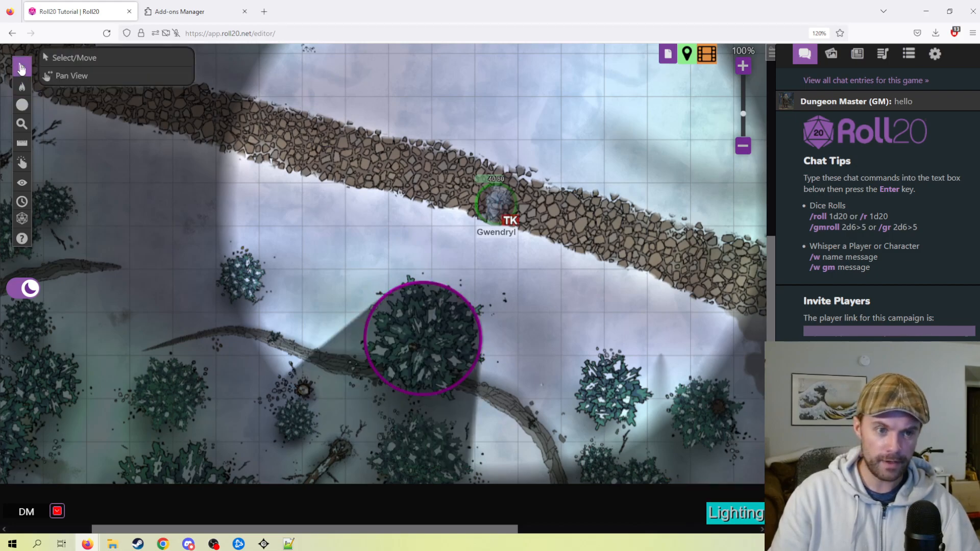
left_click(61, 95)
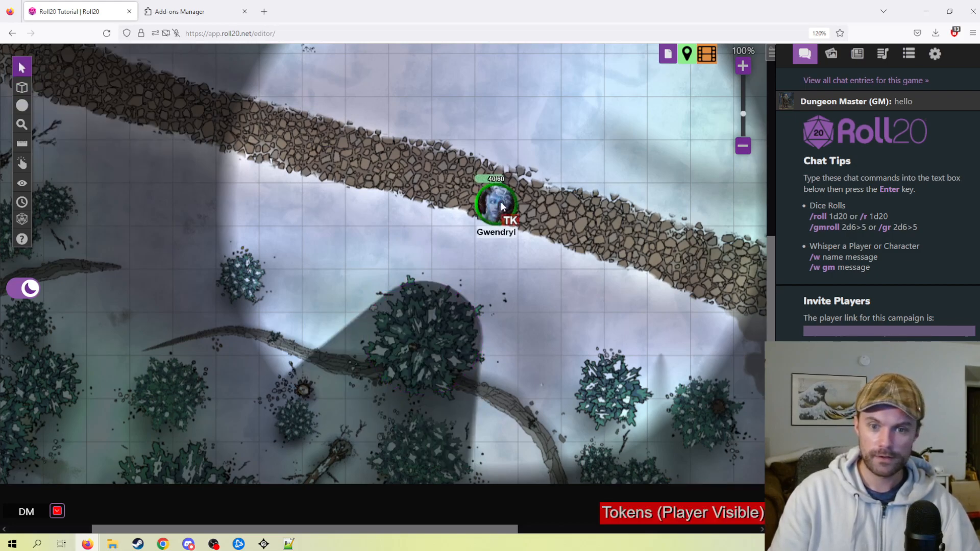
left_click(475, 199)
key("ctrl+l")
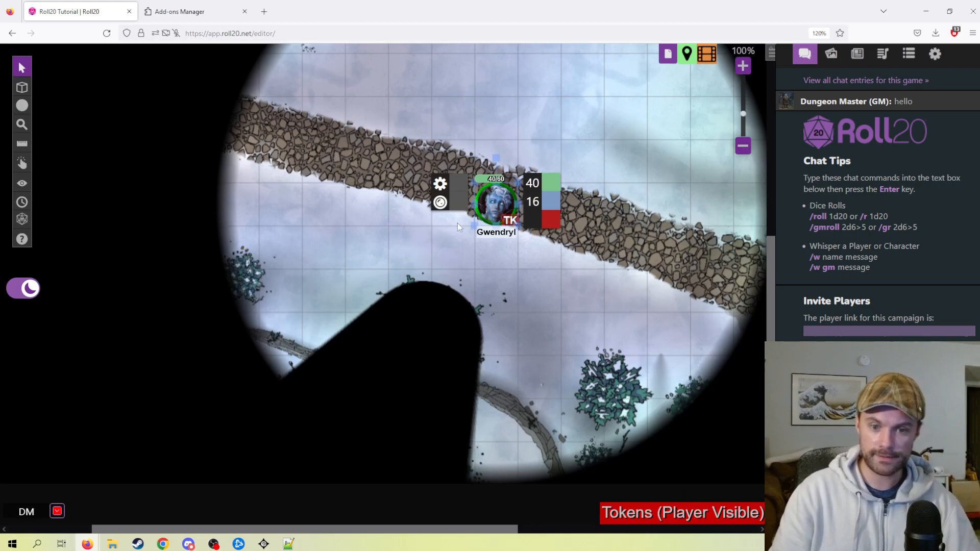
left_click_drag(491, 204, 535, 329)
left_click_drag(495, 255, 495, 253)
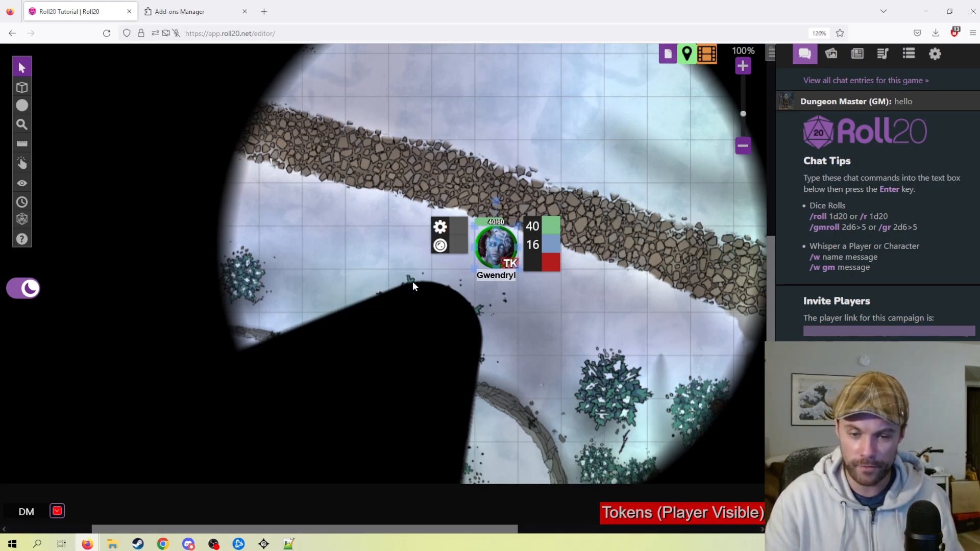
Step: Return to the Dynamic Lighting layer and delete the circular wall around the large tree
mouse_move(22, 87)
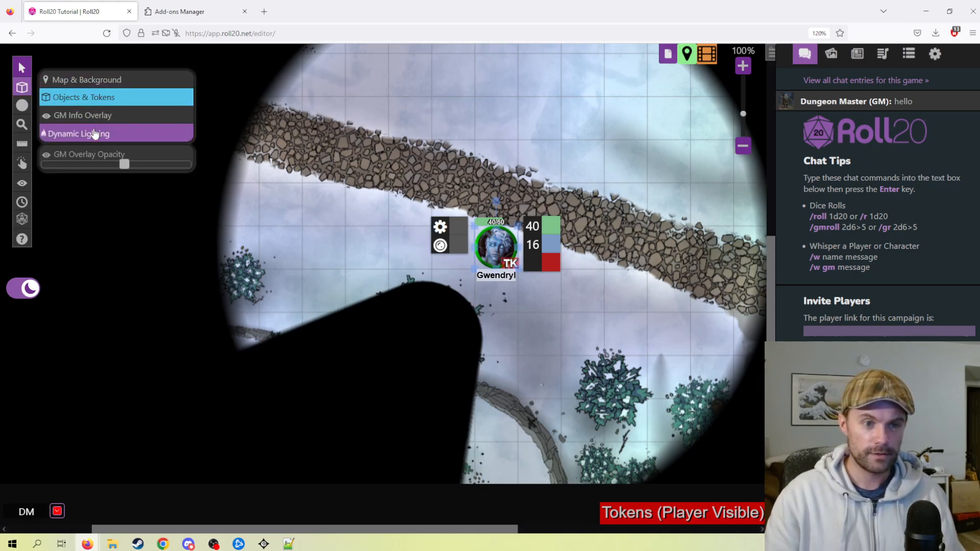
left_click(87, 131)
left_click_drag(493, 406, 494, 417)
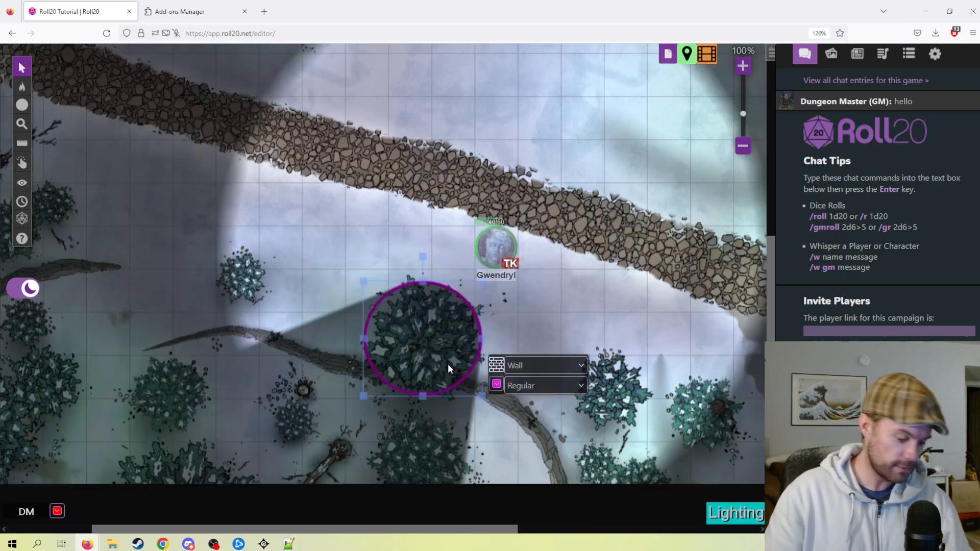
key("Delete")
Step: With the Polygon/Line tool set to Wall, draw two crossing lines forming an X over the large tree's centre
mouse_move(22, 104)
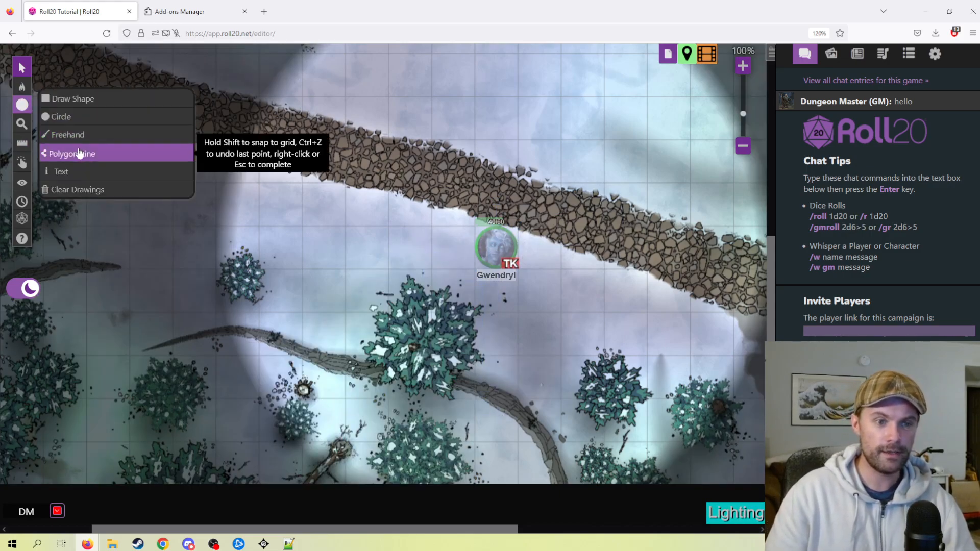
left_click(77, 151)
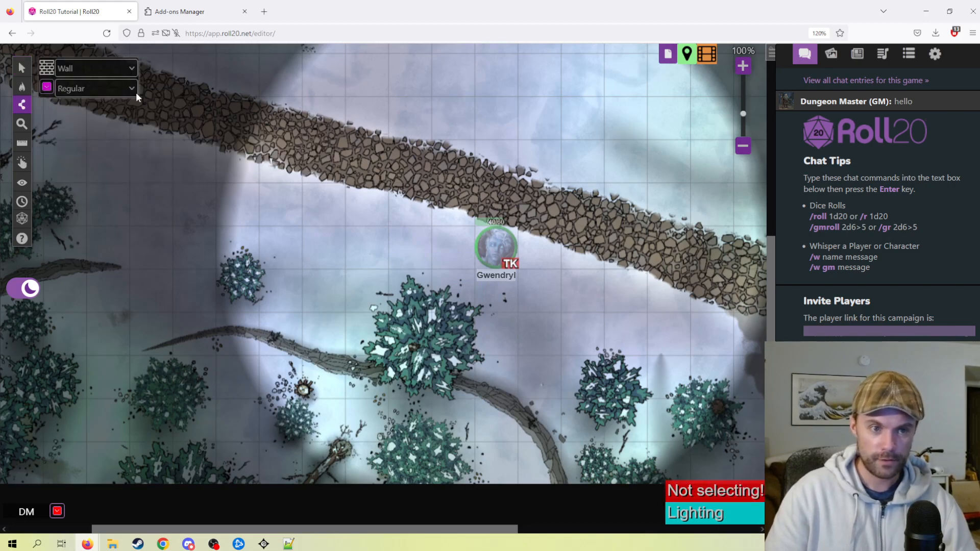
left_click(118, 64)
left_click(118, 63)
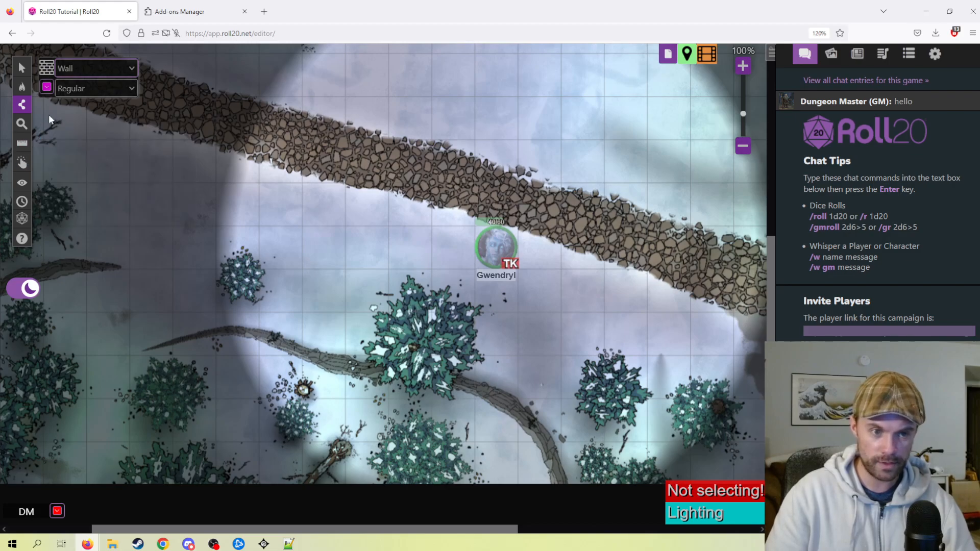
left_click(415, 303)
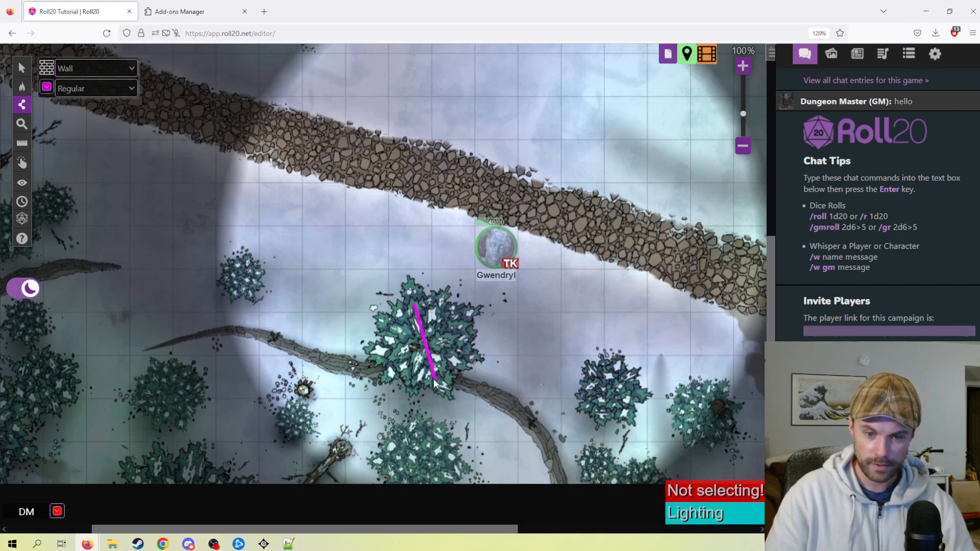
double_click(434, 378)
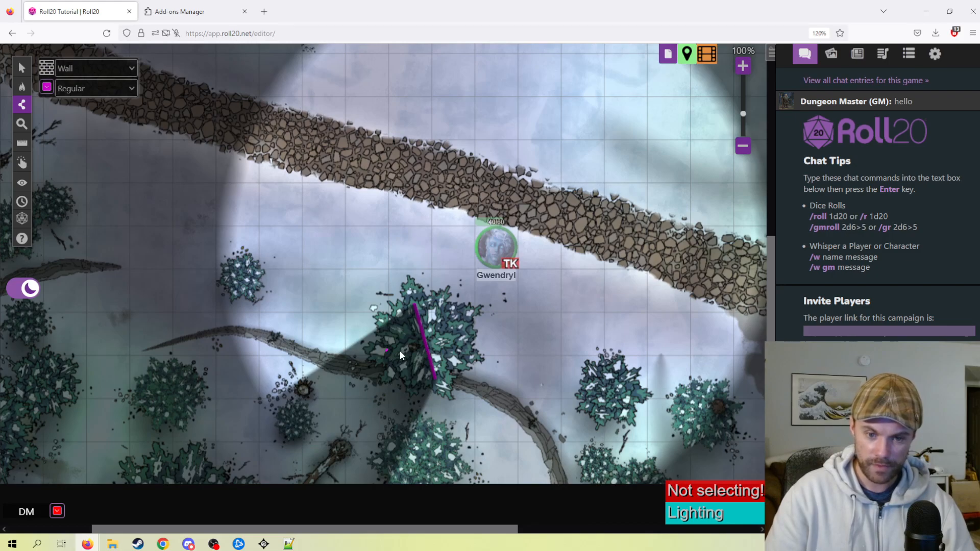
double_click(465, 340)
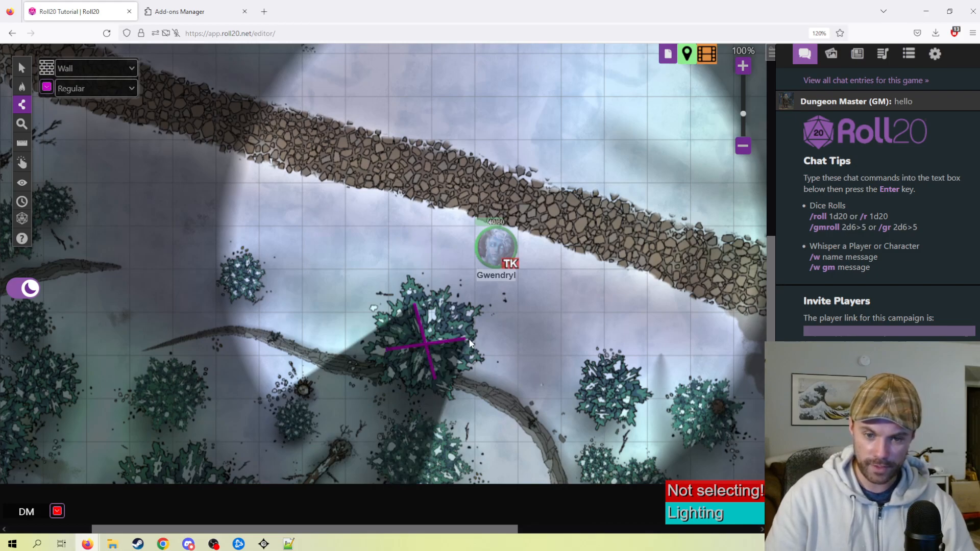
Step: Switch to the Objects & Tokens layer and move Gwendryl around the large tree to test line of sight, ending on the stone path
left_click(22, 67)
left_click(82, 96)
left_click(482, 248)
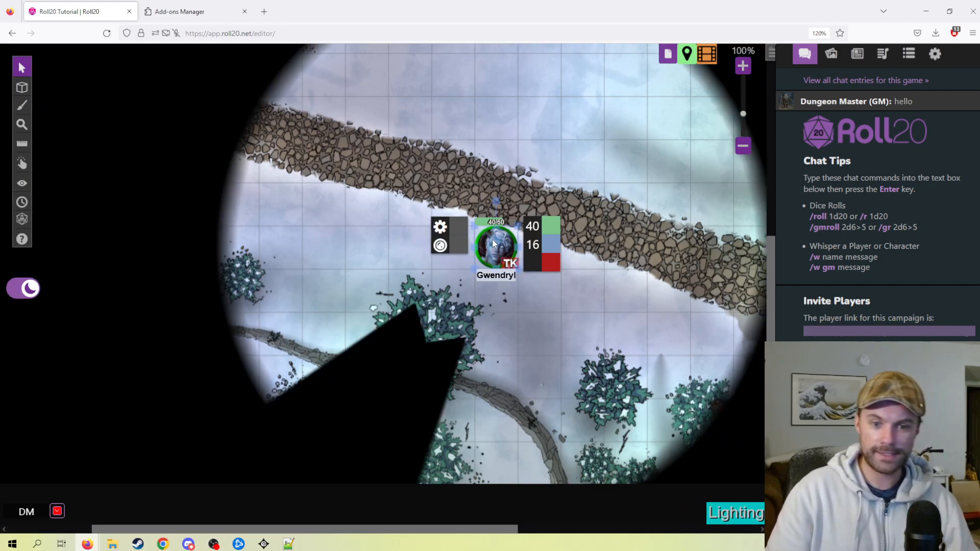
left_click_drag(492, 239, 368, 229)
left_click_drag(440, 248, 498, 432)
left_click_drag(382, 433, 300, 382)
left_click_drag(309, 348, 410, 164)
scroll(493, 269, "down", 3)
left_click(366, 220)
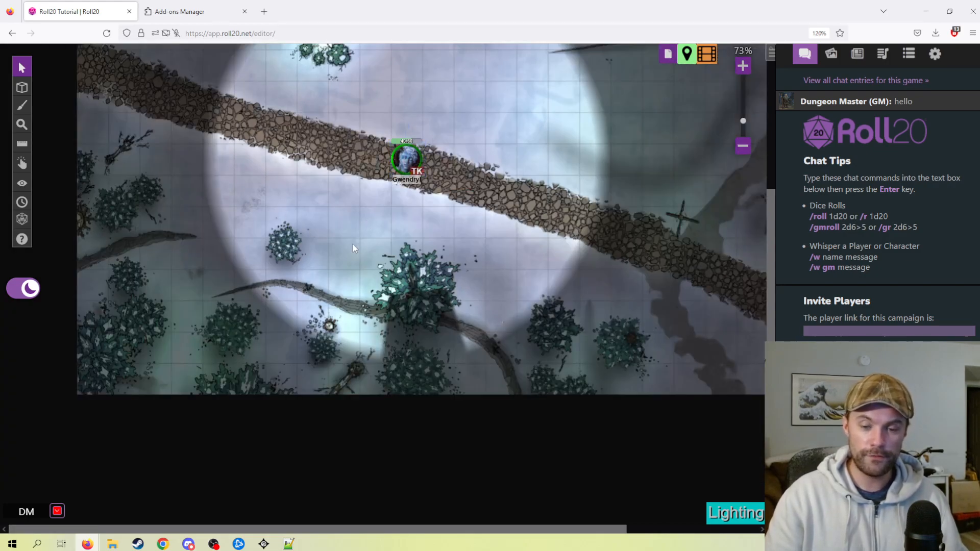
Step: Examine the snowy map around Gwendryl, including the ridges, rocks and trees on both sides of the stone path
left_click_drag(384, 215, 367, 270)
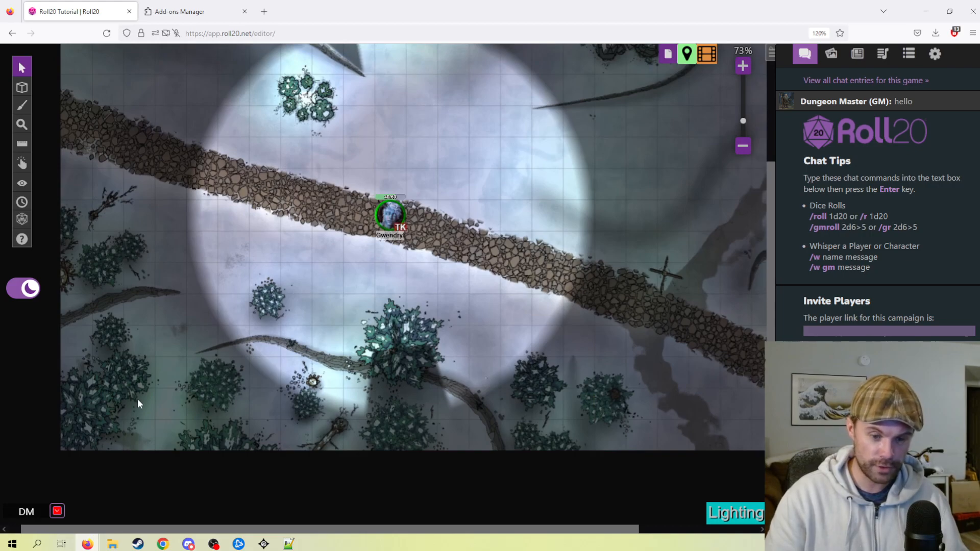
scroll(98, 220, "up", 2)
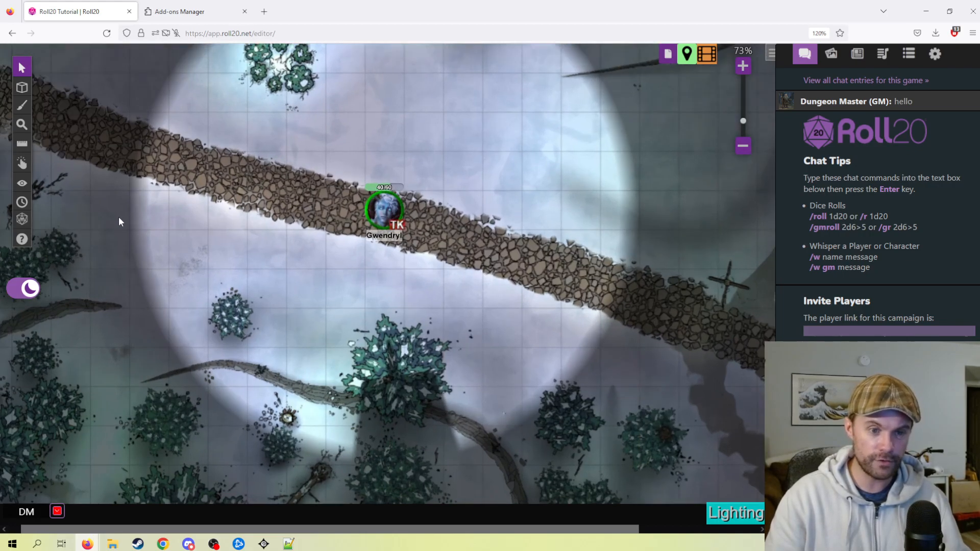
left_click_drag(105, 107, 210, 288)
scroll(150, 378, "down", 1)
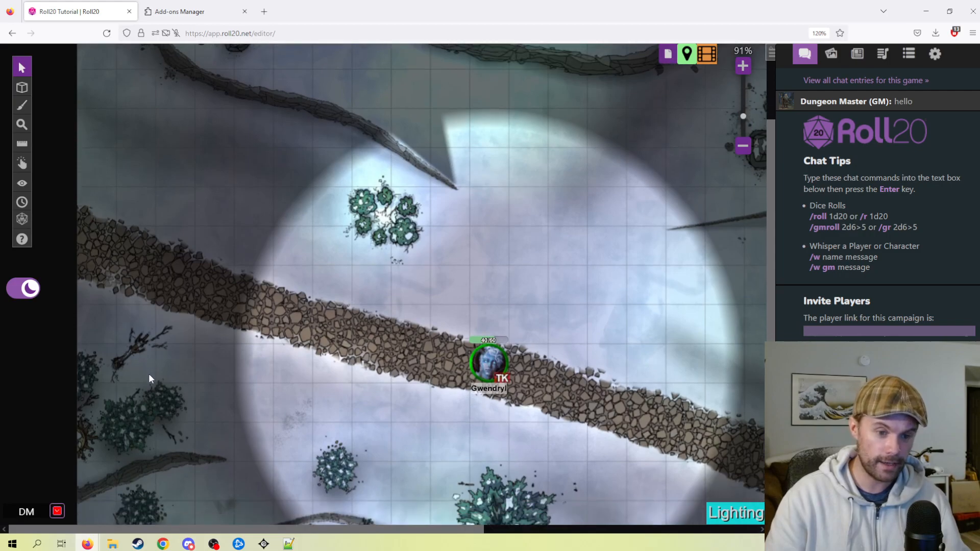
left_click_drag(608, 316, 286, 316)
left_click_drag(587, 306, 490, 393)
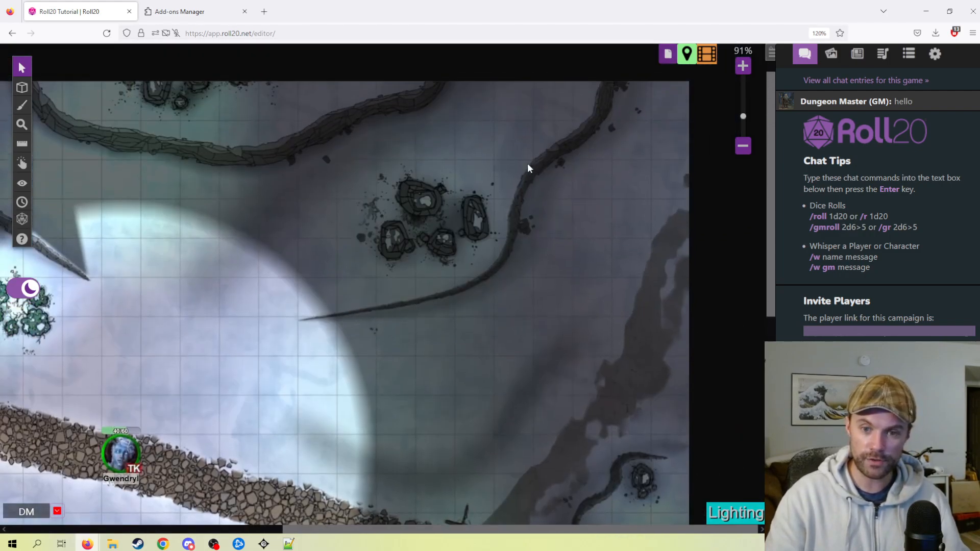
scroll(452, 302, "down", 4)
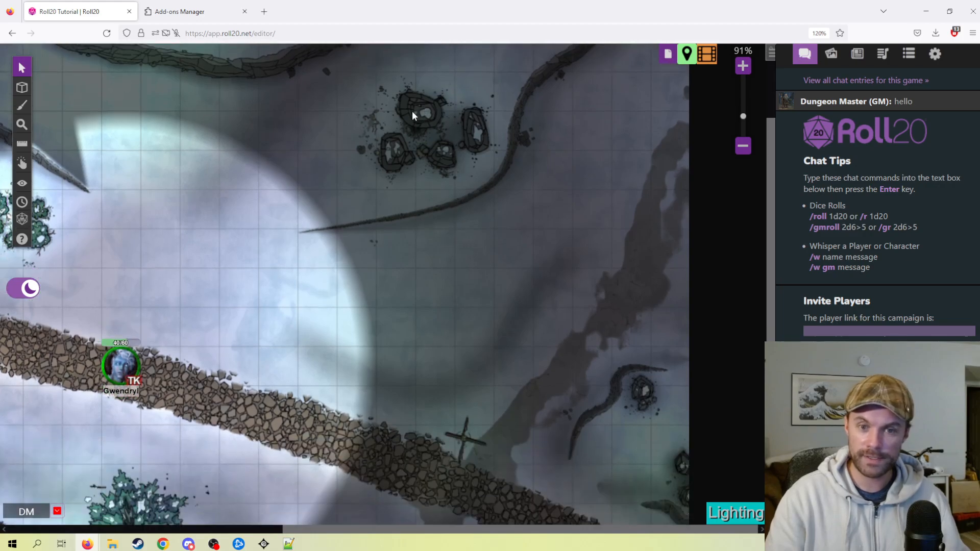
scroll(504, 292, "down", 5)
scroll(455, 320, "left", 6)
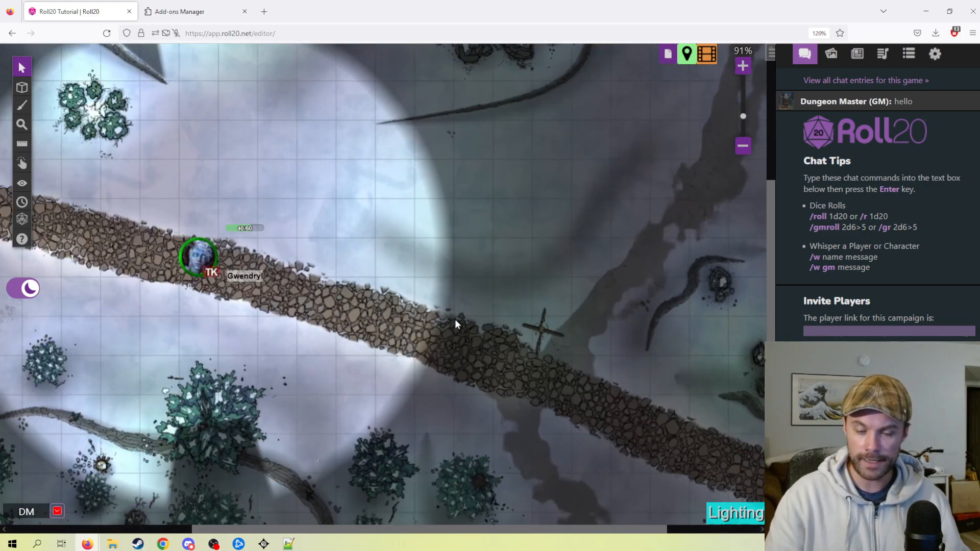
scroll(456, 335, "down", 4)
scroll(421, 322, "up", 4)
scroll(403, 316, "left", 4)
scroll(245, 283, "up", 3)
scroll(245, 284, "left", 2)
scroll(274, 254, "up", 2)
scroll(274, 254, "left", 1)
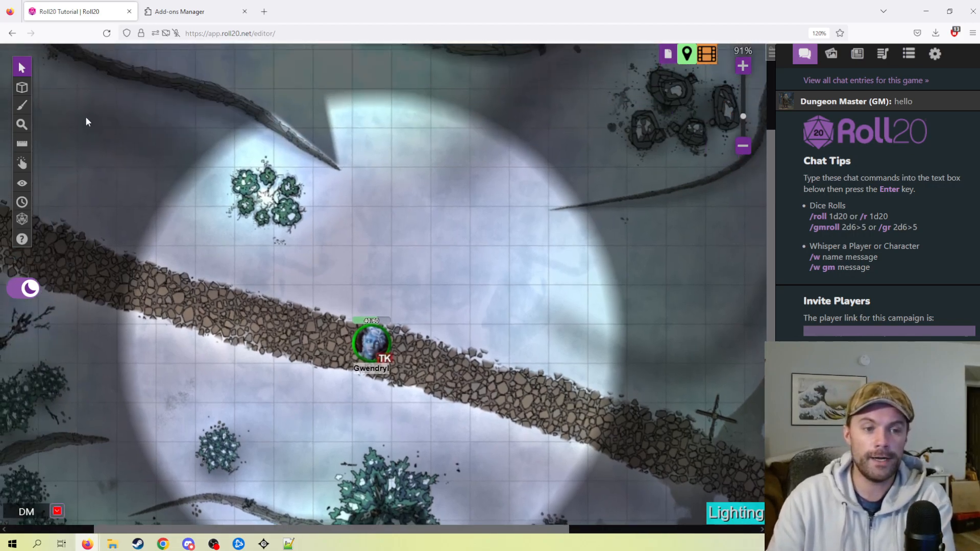
Step: Open the "Map - Gridded start" page and bring its central building into view
left_click(668, 67)
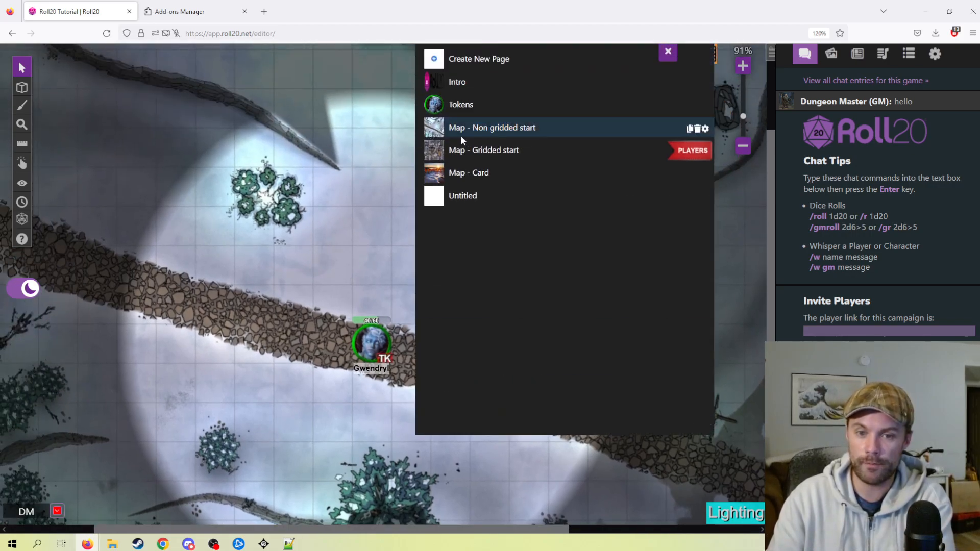
left_click(558, 153)
left_click_drag(352, 291, 470, 327)
left_click_drag(353, 224, 352, 299)
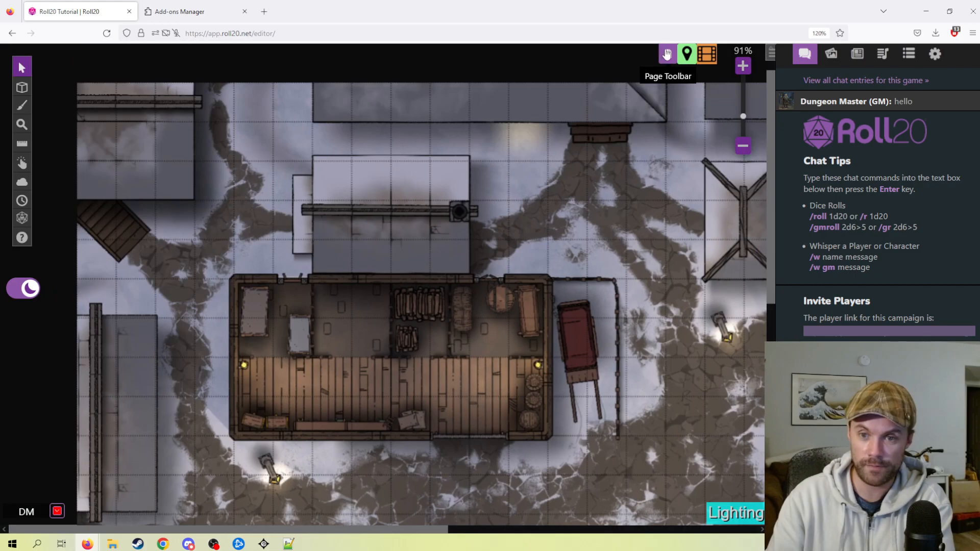
Step: Copy the Gwendryl token from the Tokens page and paste it beside the fenced cart on "Map - Gridded start"
left_click(668, 53)
left_click(528, 106)
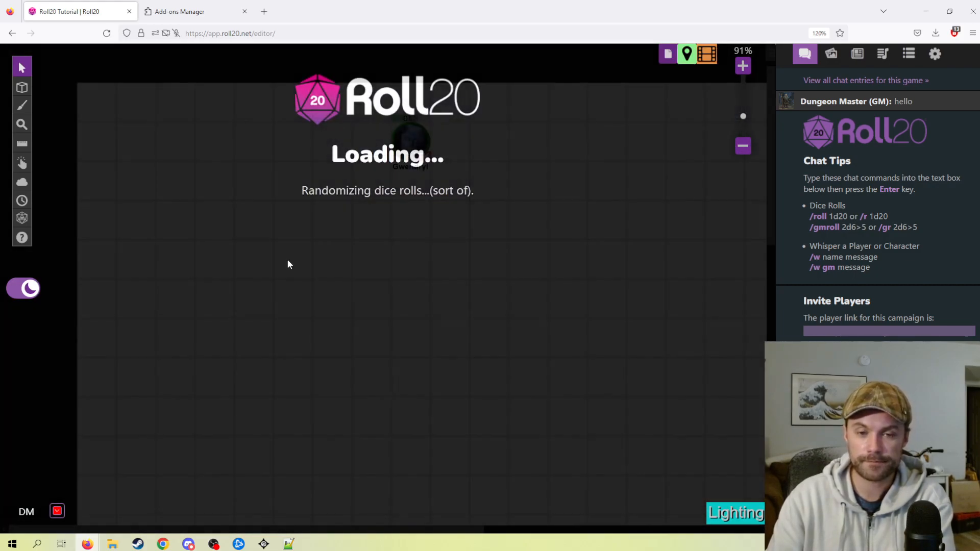
left_click(401, 134)
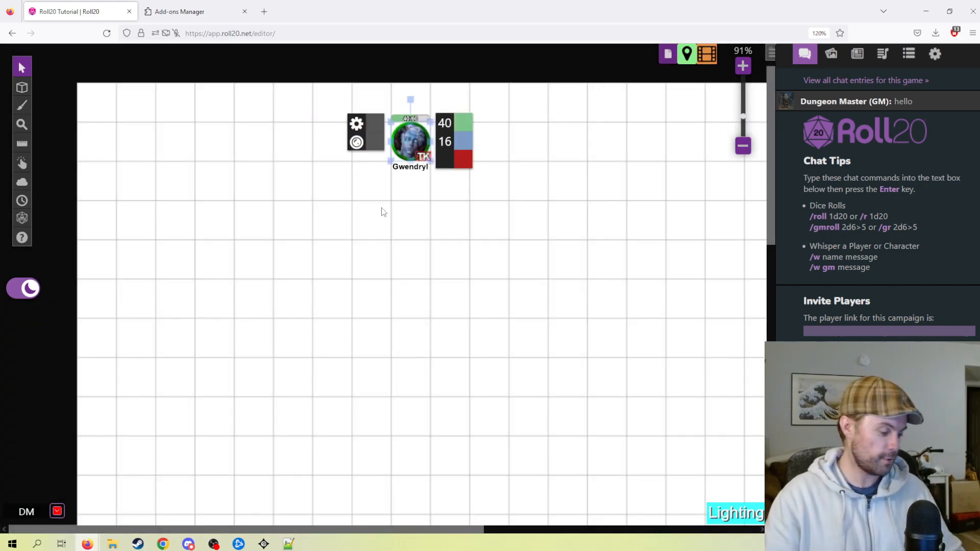
left_click(668, 55)
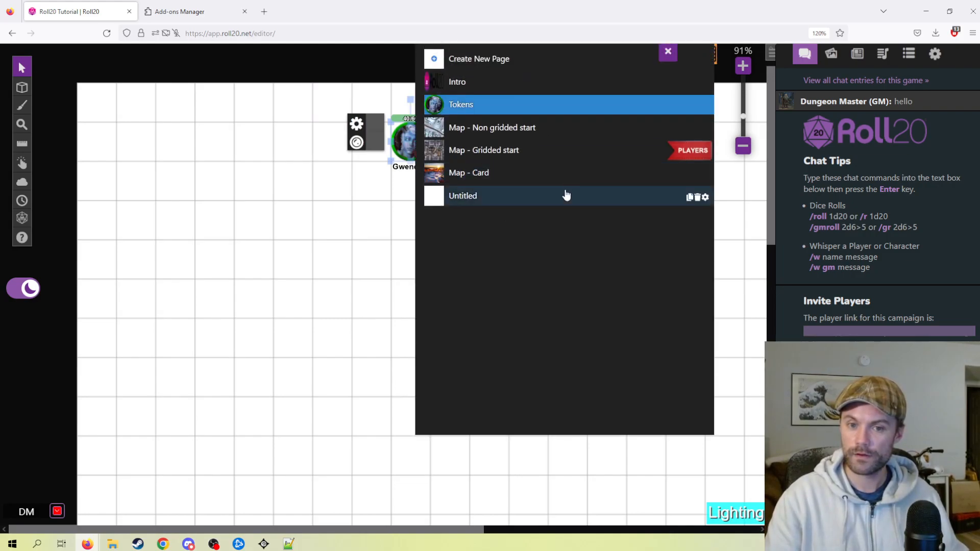
left_click(537, 156)
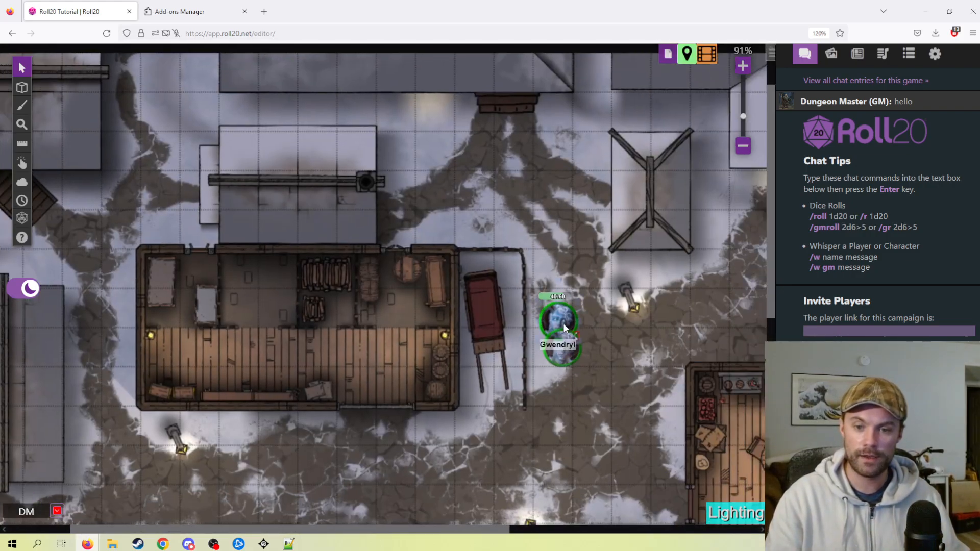
left_click(565, 328)
left_click(602, 327)
Step: Enable Dynamic Lighting in the page settings of "Map - Gridded start" and save them
left_click(668, 54)
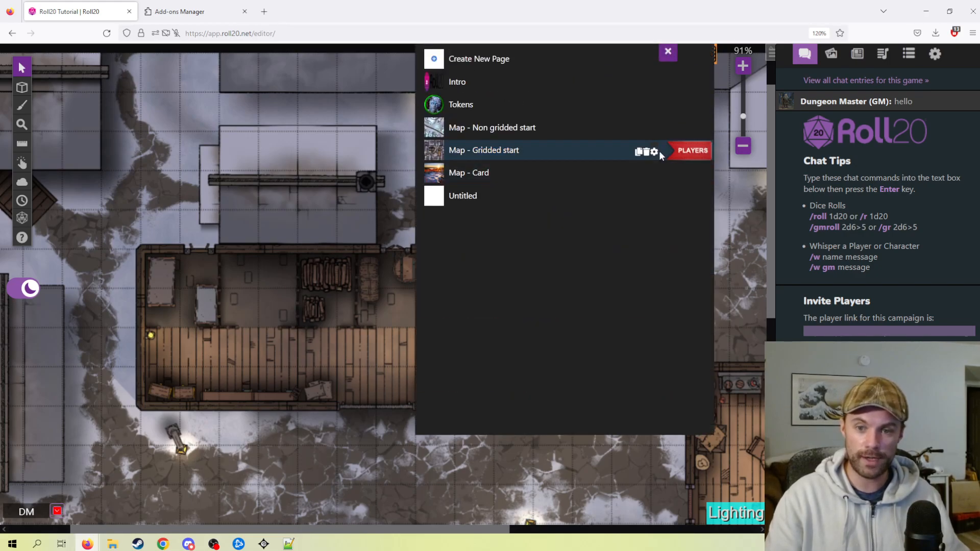
left_click(655, 152)
left_click(482, 110)
left_click(553, 194)
left_click(575, 478)
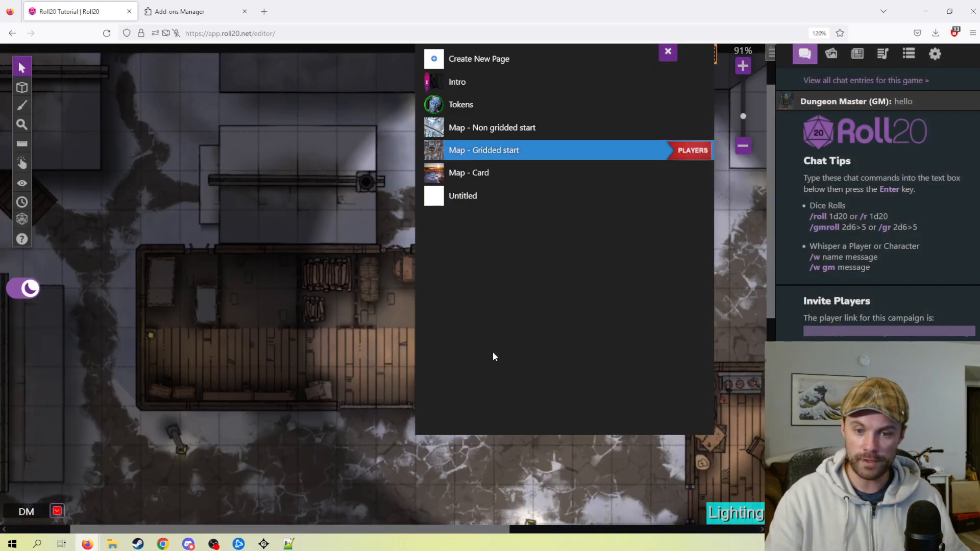
left_click(668, 54)
Step: Preview Gwendryl's vision and move the token to the street just south of the central building
scroll(507, 302, "down", 2)
scroll(506, 302, "left", 1)
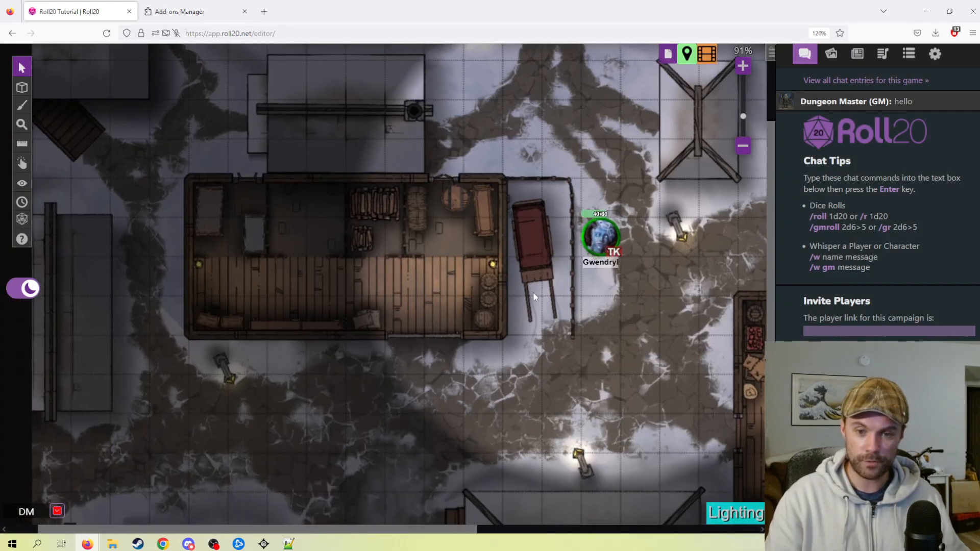
left_click(591, 244)
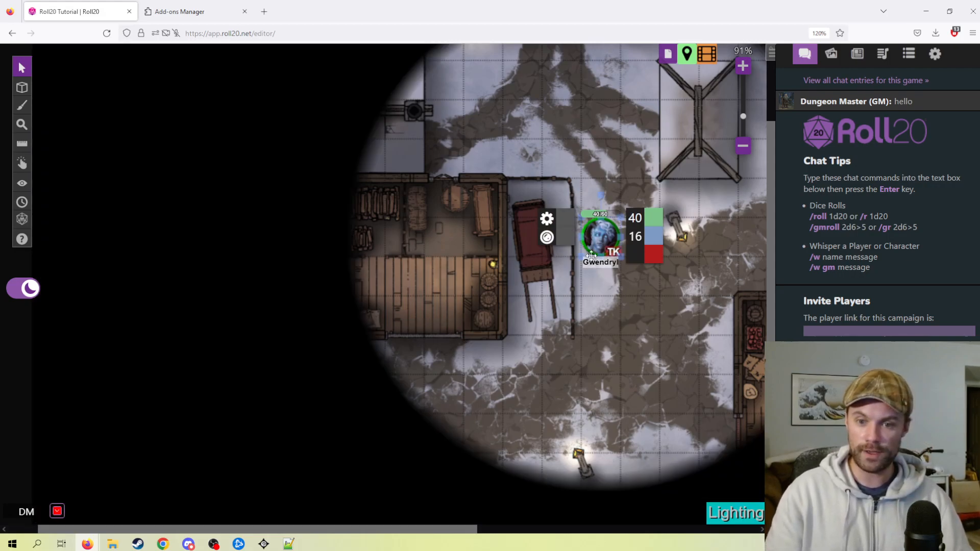
left_click_drag(600, 236, 368, 393)
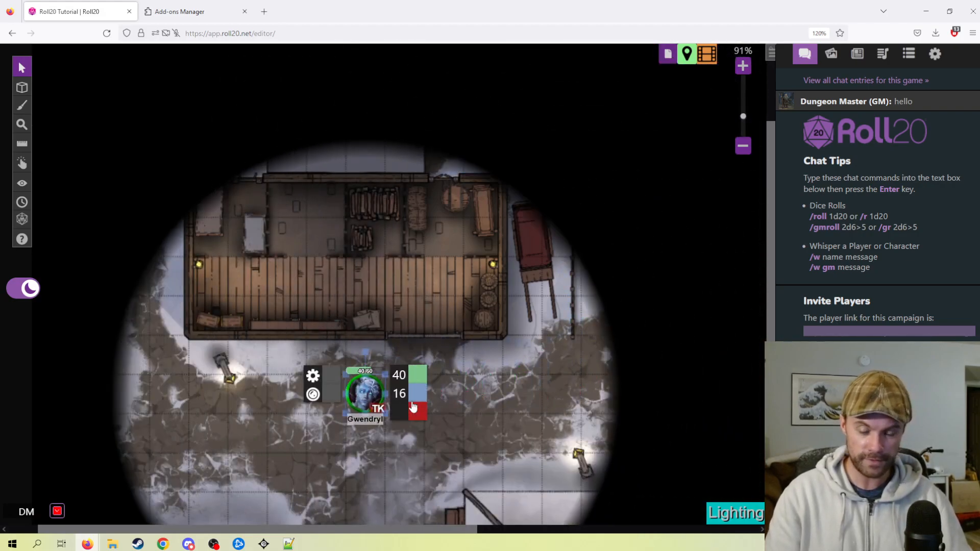
left_click(493, 367)
scroll(286, 240, "up", 2)
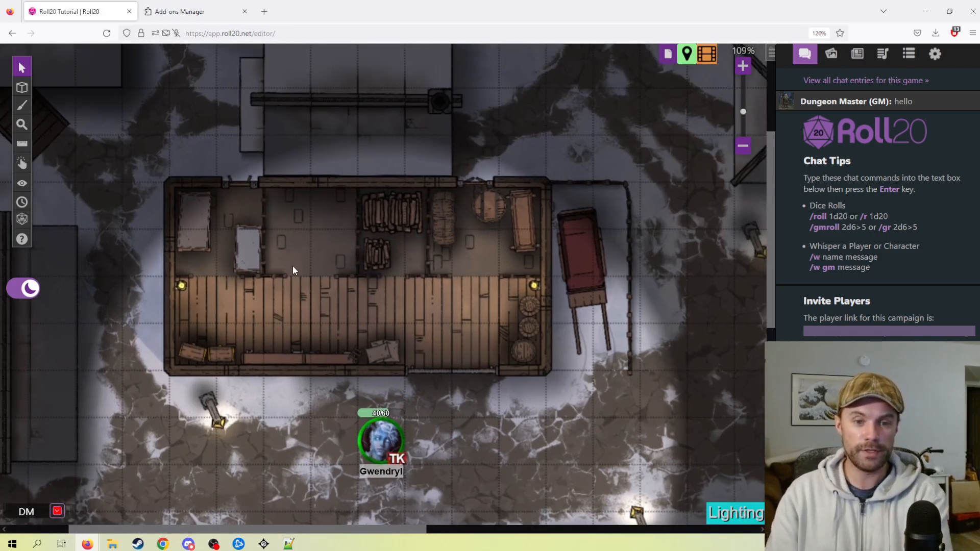
left_click_drag(291, 263, 312, 309)
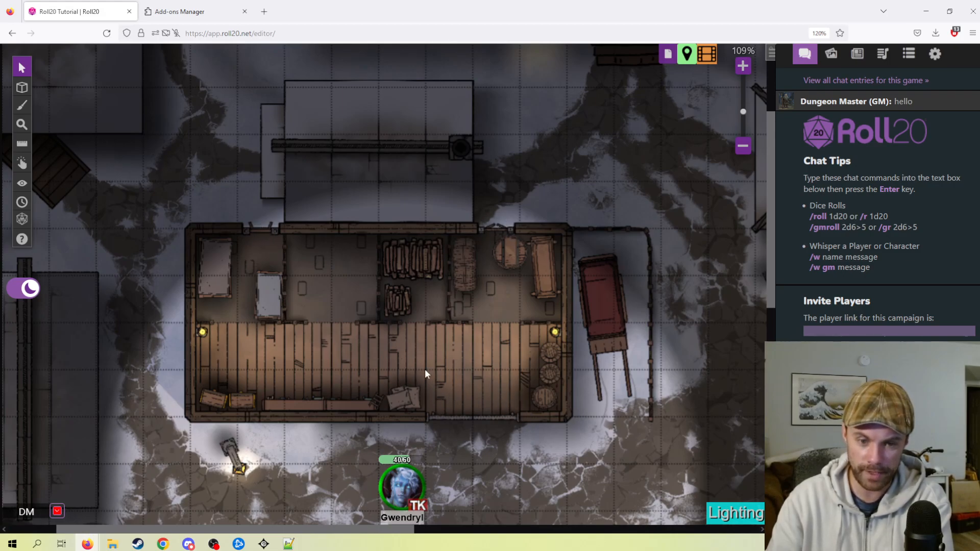
Step: Switch to the Dynamic Lighting layer and choose the Polygon/Line tool with the barrier type set to Wall
mouse_move(22, 87)
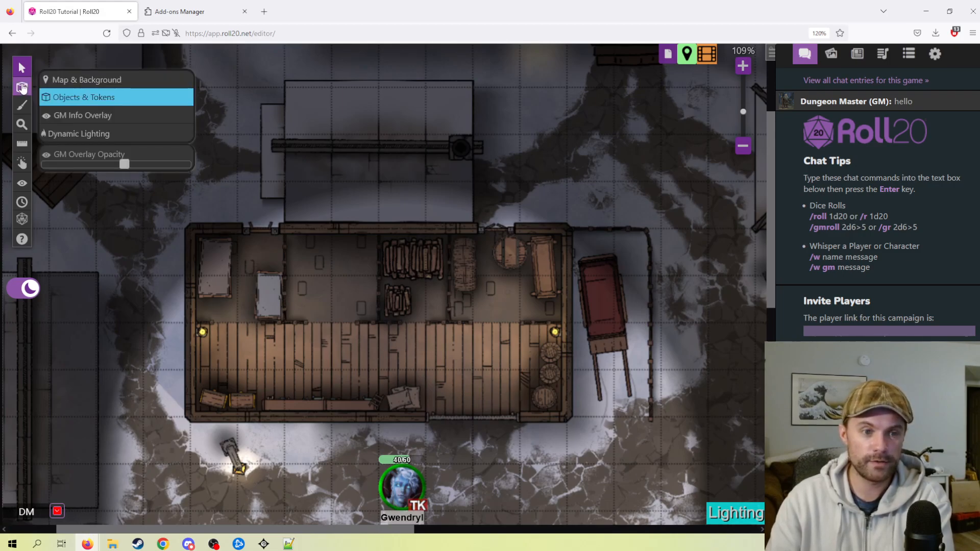
left_click(78, 135)
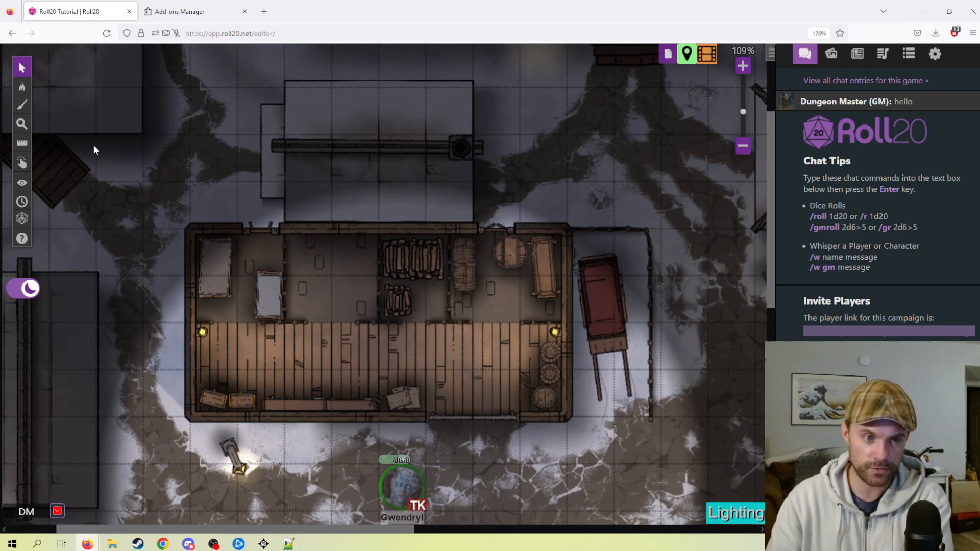
mouse_move(22, 86)
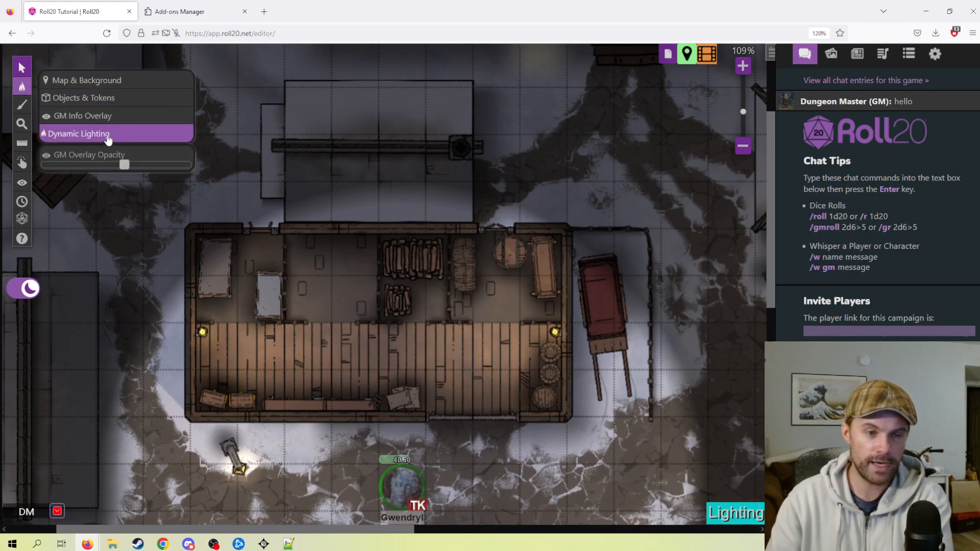
left_click(84, 153)
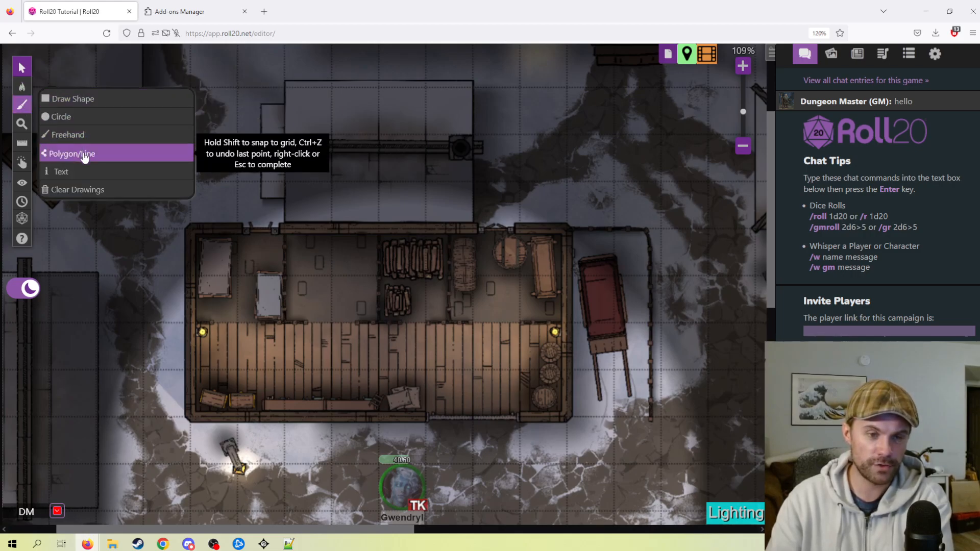
left_click(85, 156)
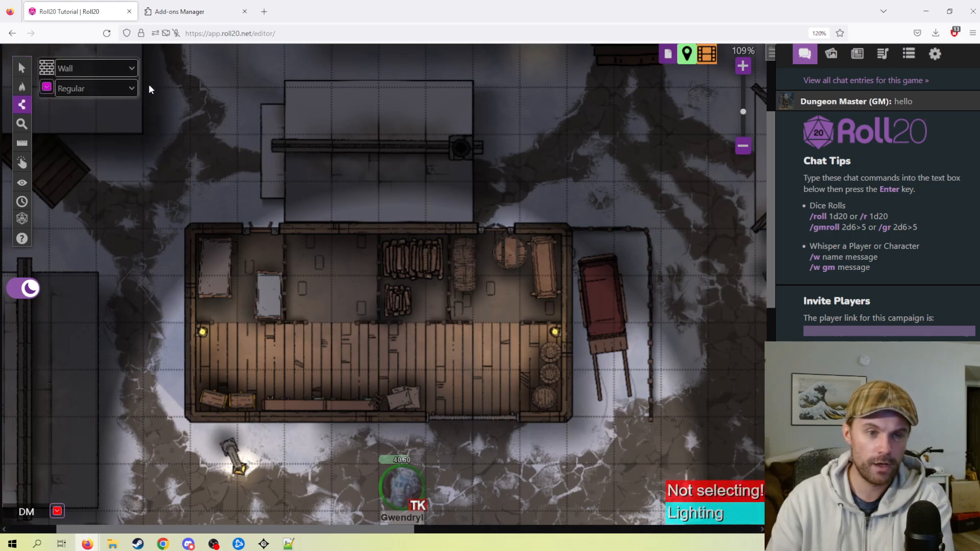
left_click(129, 68)
left_click(95, 88)
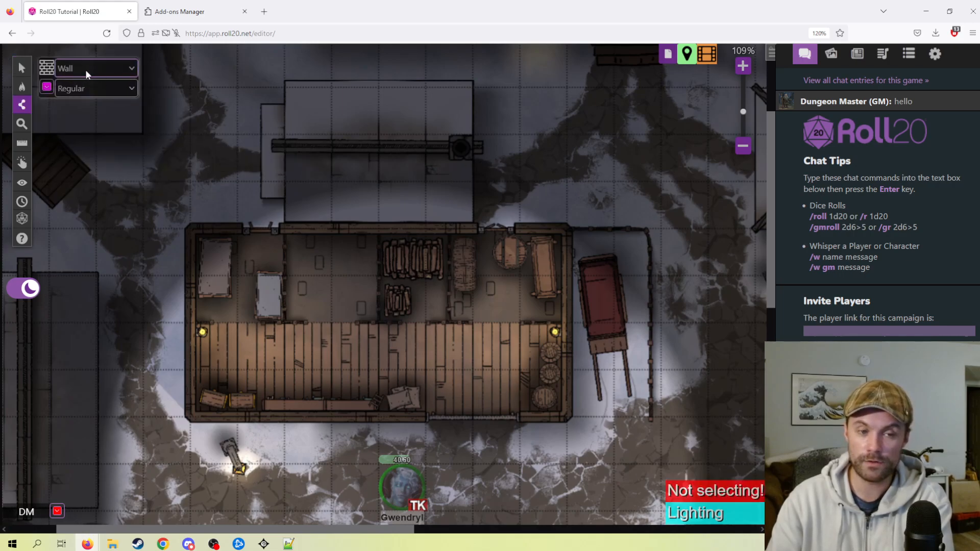
left_click(107, 71)
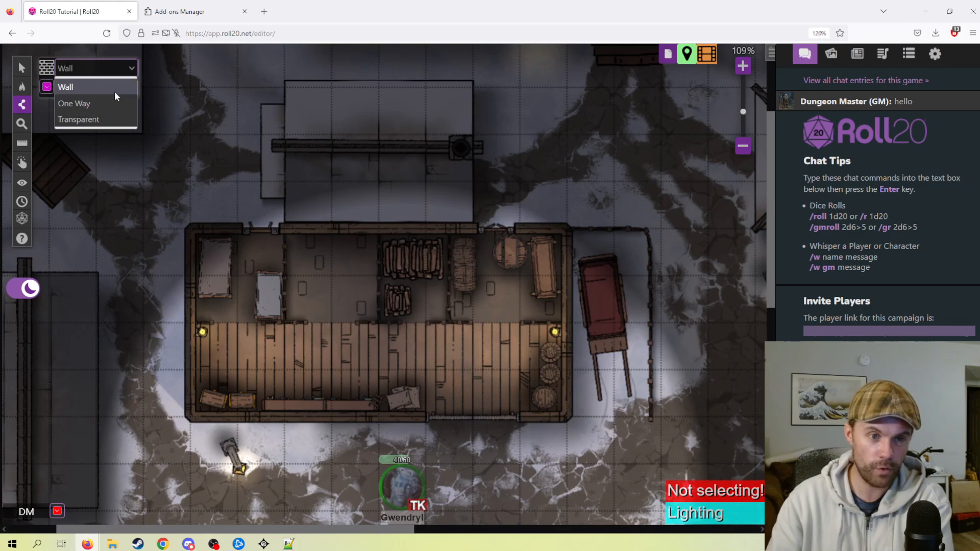
left_click(133, 70)
Step: Draw a wall barrier from the building's northwest opening around its west side and along the south wall to the doorway
scroll(266, 234, "up", 3)
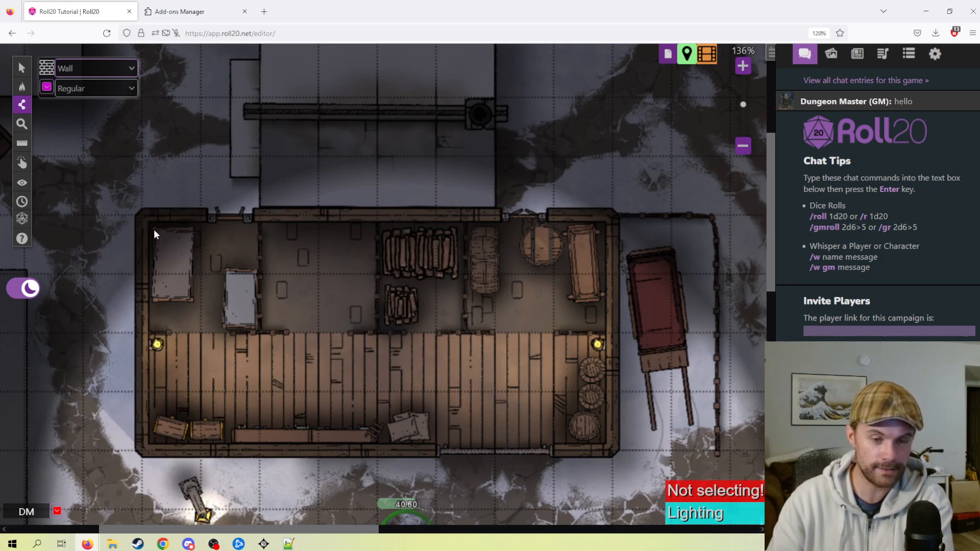
left_click(203, 216)
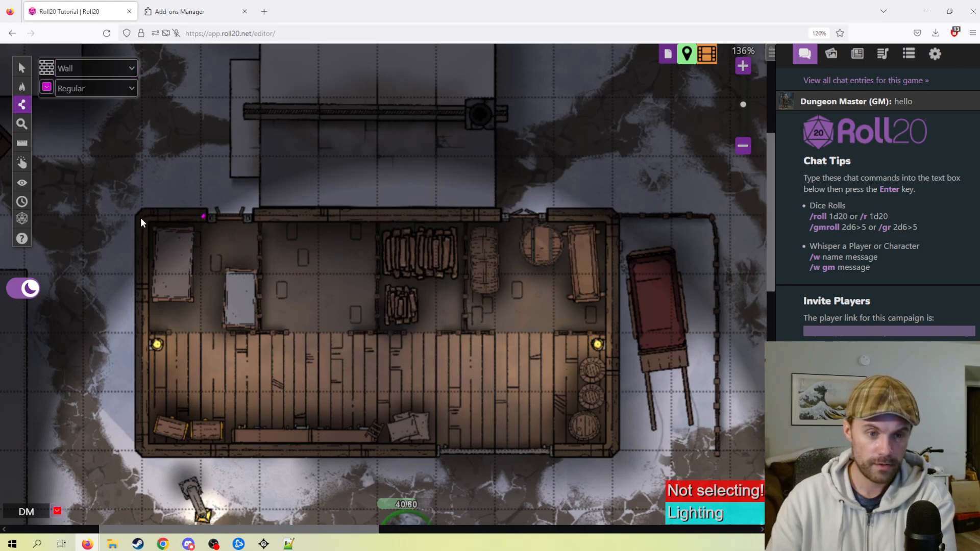
left_click(143, 217)
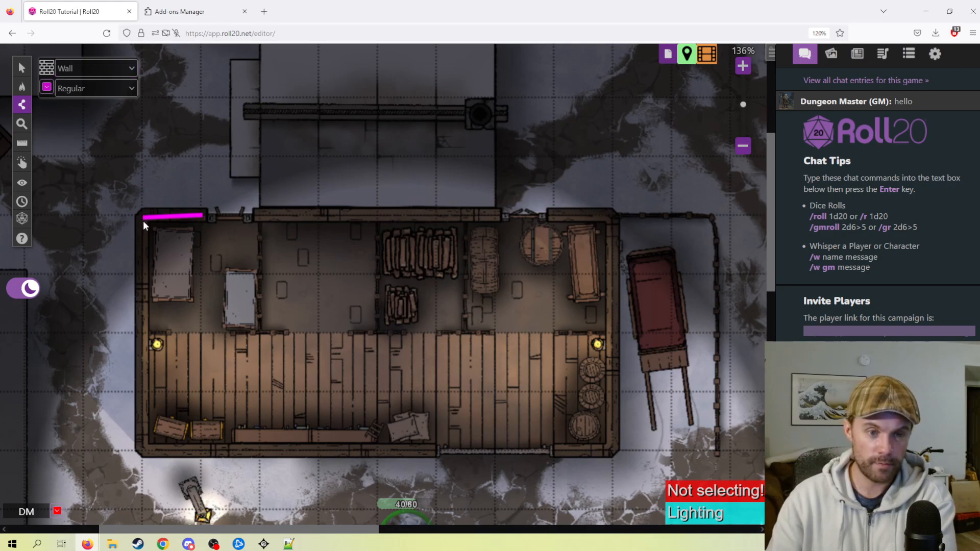
left_click(141, 449)
double_click(435, 450)
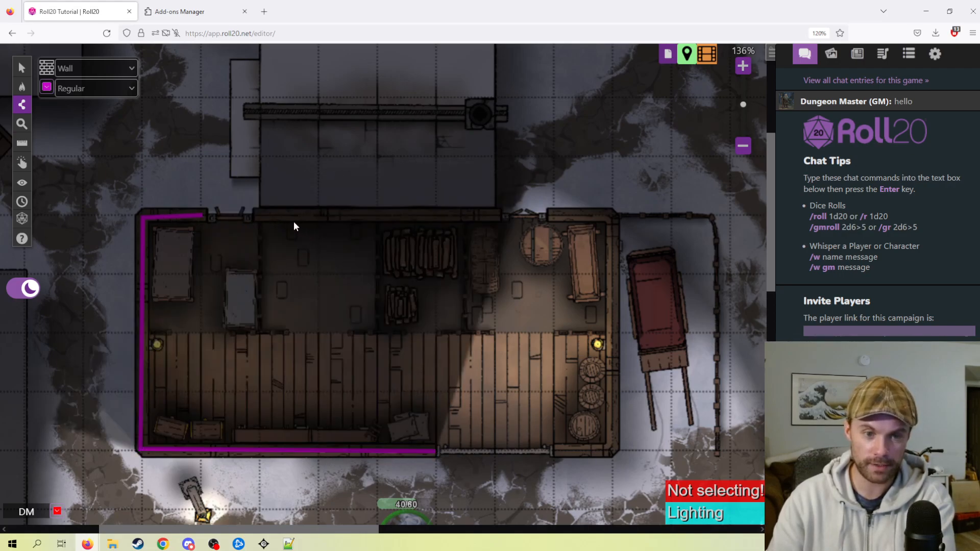
Step: Finish the wall barrier along the building's north wall between the northwest and northeast openings
double_click(498, 215)
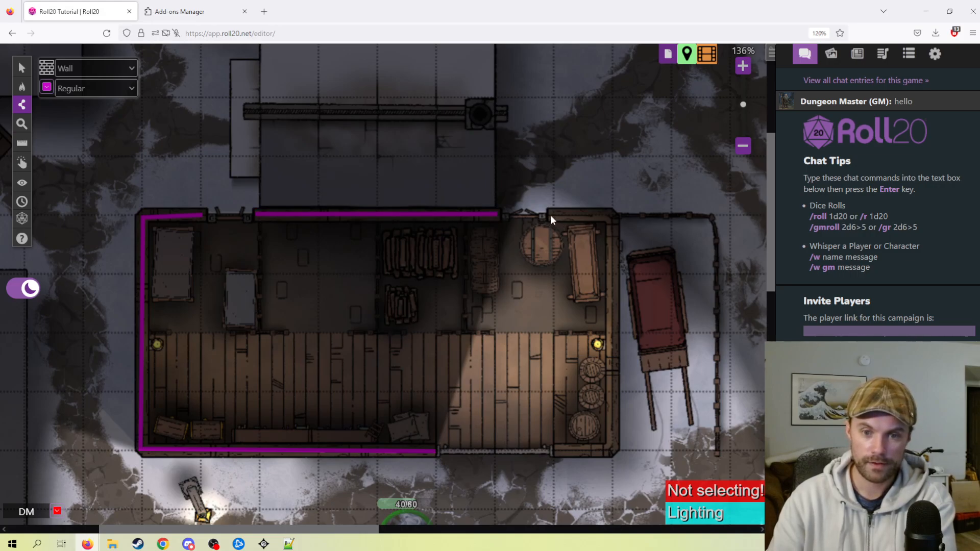
double_click(614, 216)
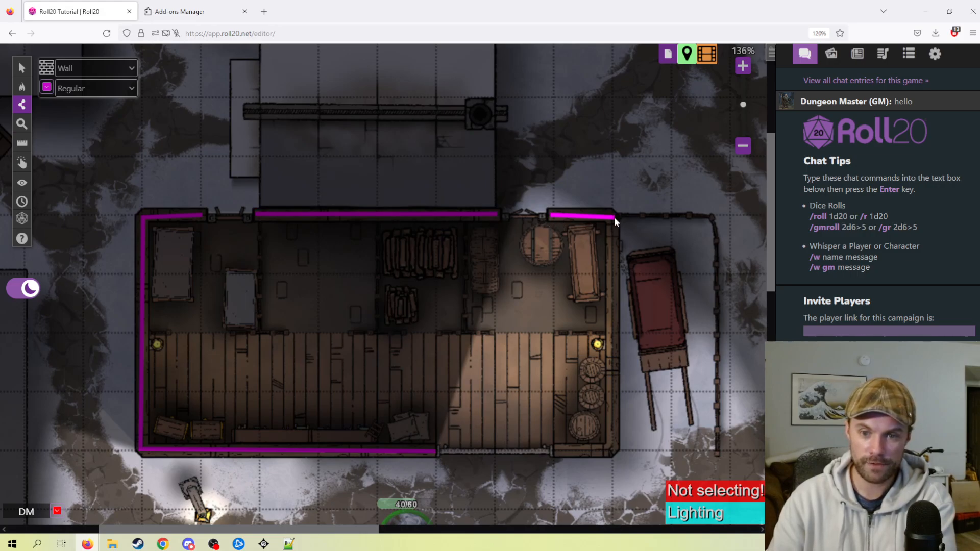
double_click(611, 446)
double_click(554, 449)
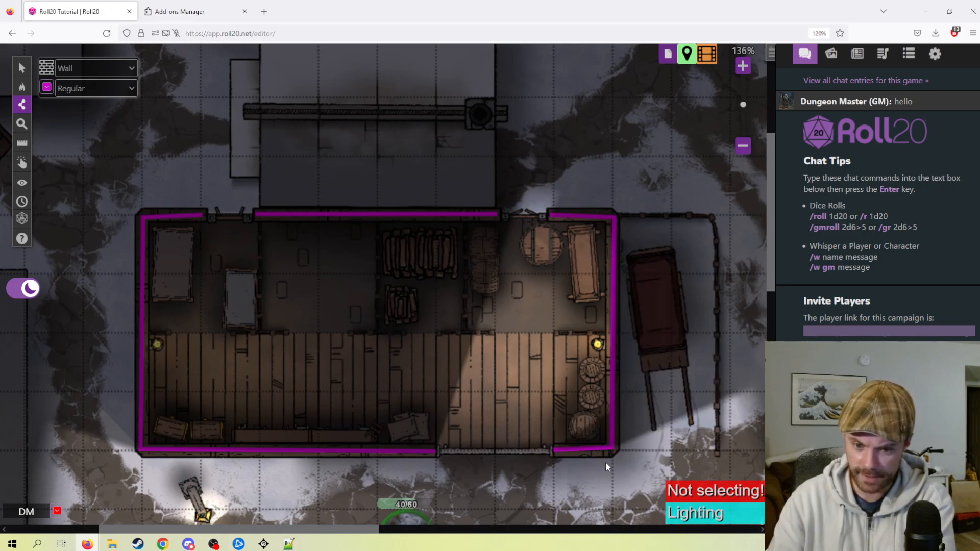
left_click(21, 68)
left_click_drag(539, 176, 619, 491)
key("Delete")
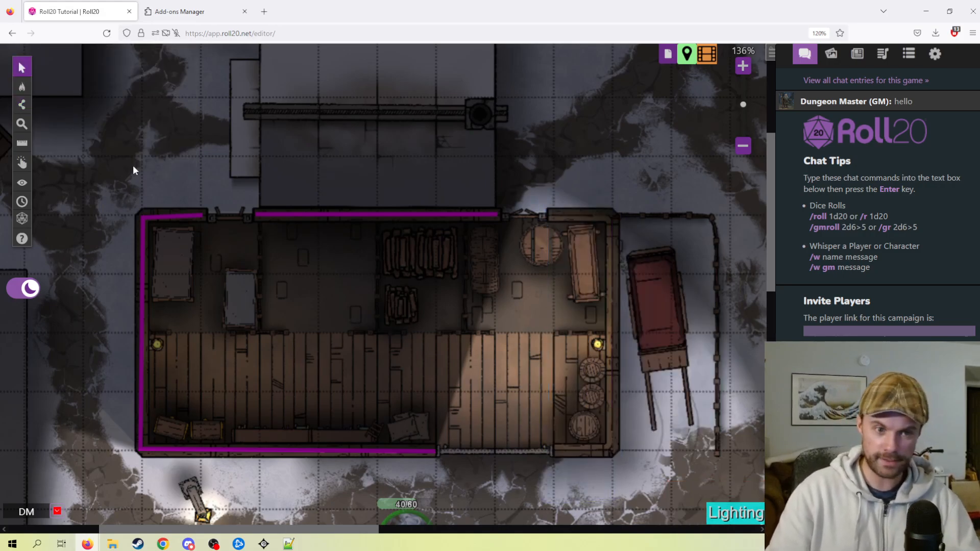
Step: Draw a Polygon/Line wall barrier from the northeast opening around the building's east side to the south doorway's east edge
mouse_move(21, 105)
left_click(66, 153)
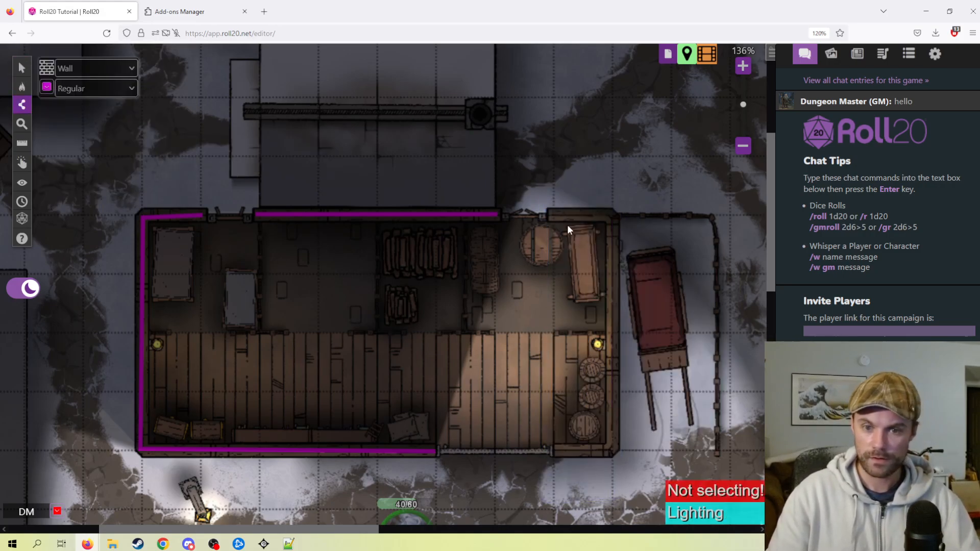
double_click(611, 216)
double_click(611, 448)
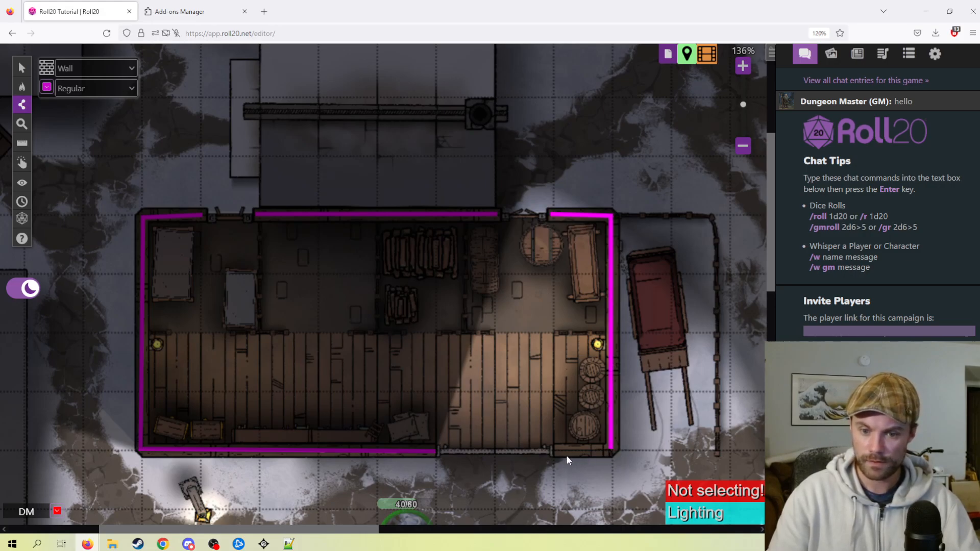
double_click(558, 451)
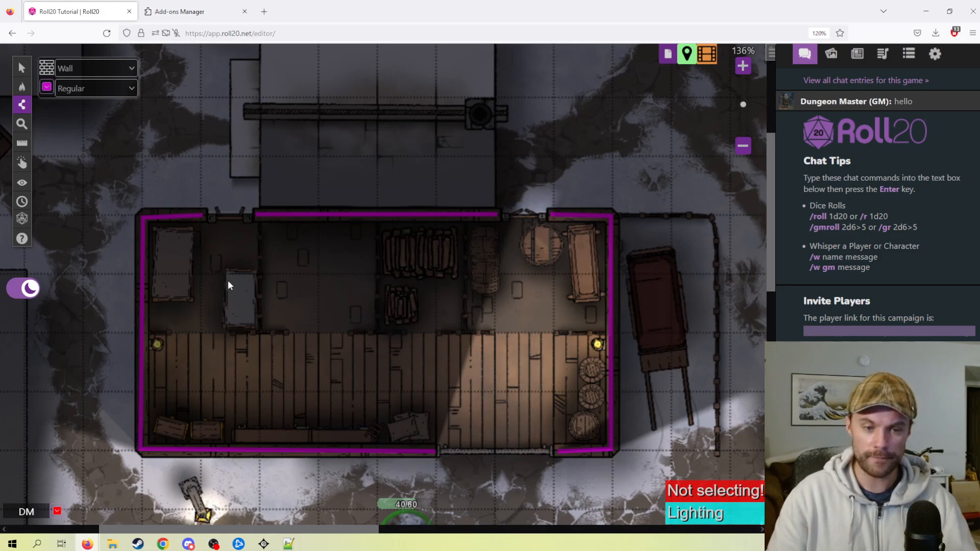
left_click(21, 68)
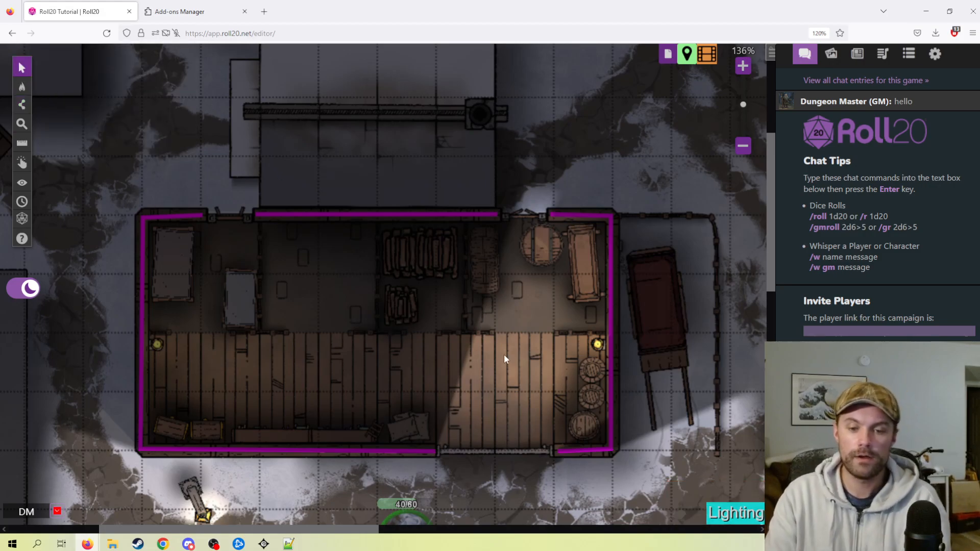
Step: Switch to the Objects & Tokens layer and move Gwendryl west along the building's south wall to test the token's vision
scroll(399, 391, "down", 3)
mouse_move(22, 87)
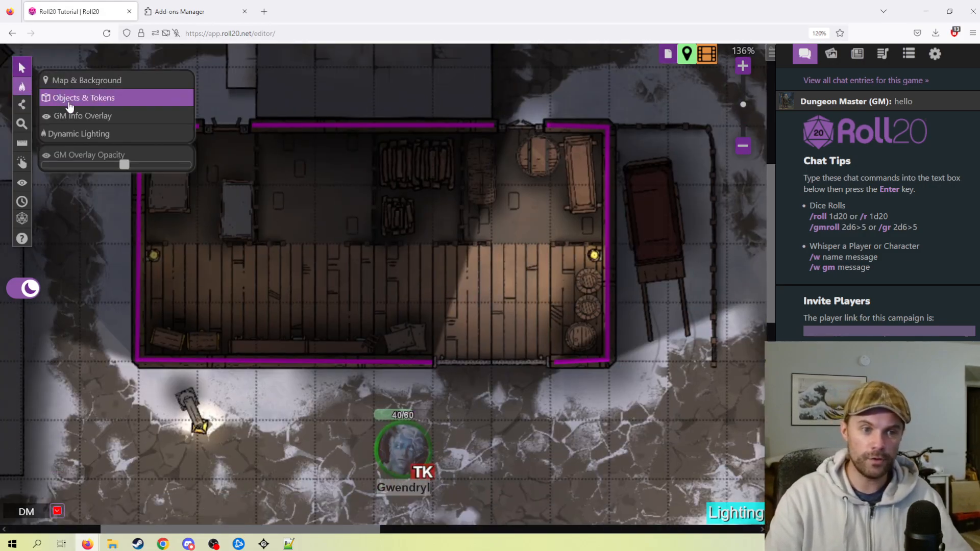
left_click(102, 97)
left_click(397, 434)
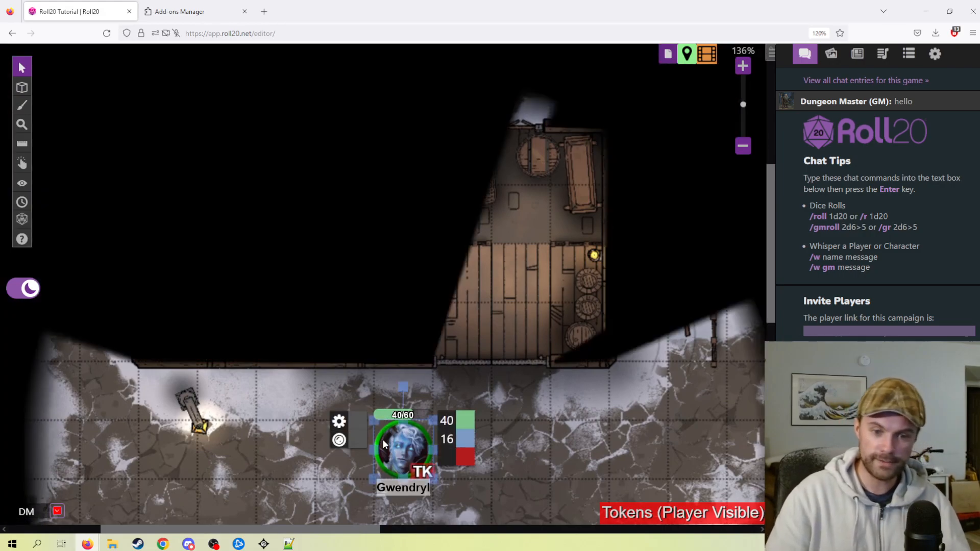
left_click_drag(384, 442, 301, 402)
scroll(497, 388, "up", 1)
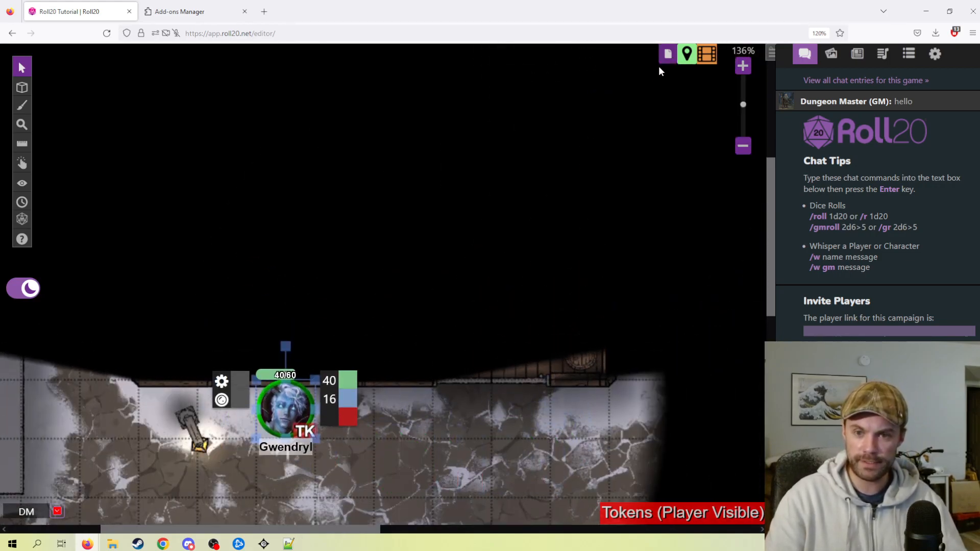
Step: Review the Dynamic Lighting page settings of "Map - Gridded start" and close them without saving
left_click(667, 54)
left_click(655, 152)
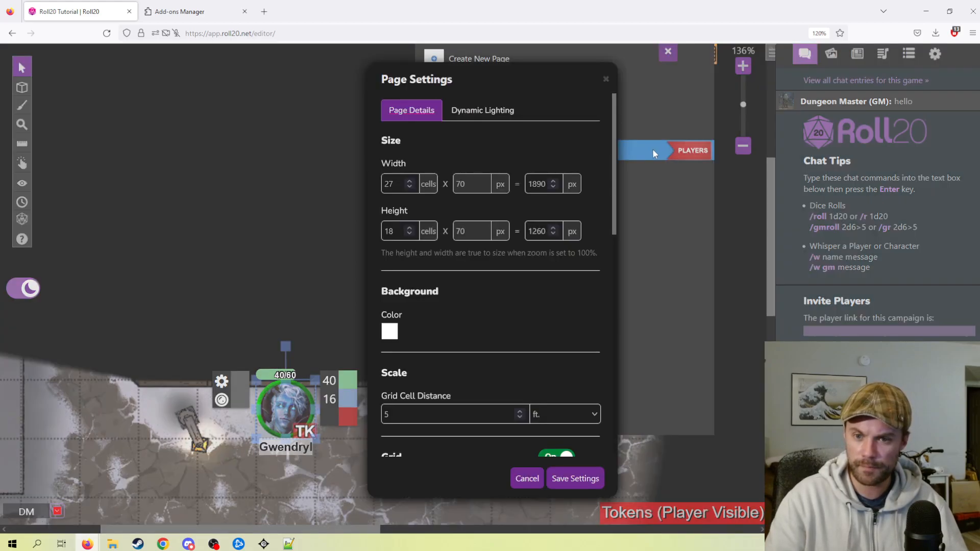
left_click(467, 109)
scroll(462, 228, "down", 3)
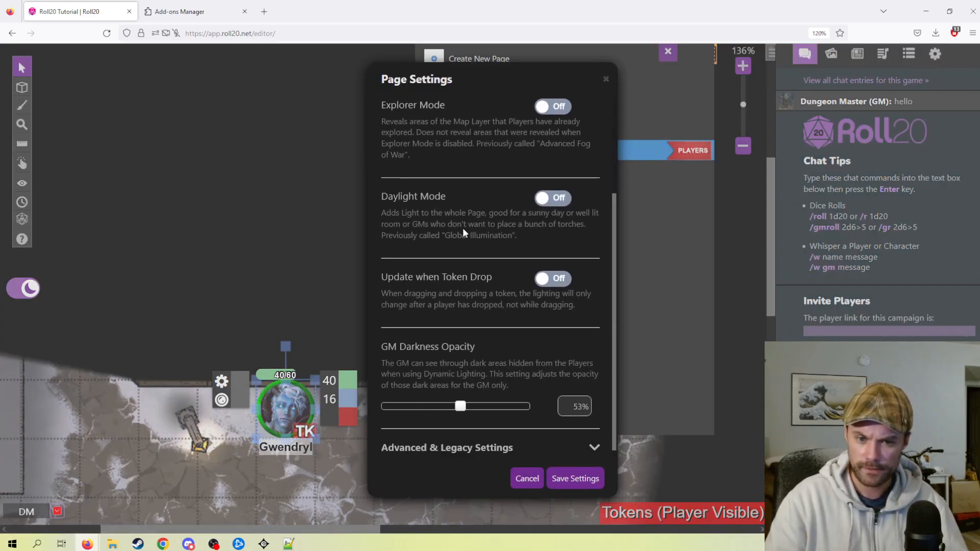
scroll(490, 244, "down", 1)
scroll(513, 408, "up", 3)
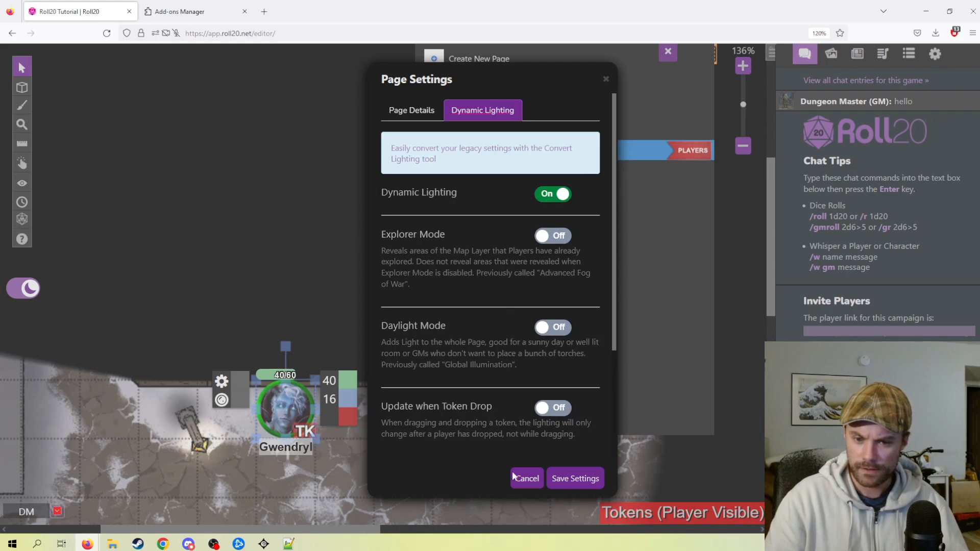
left_click(527, 478)
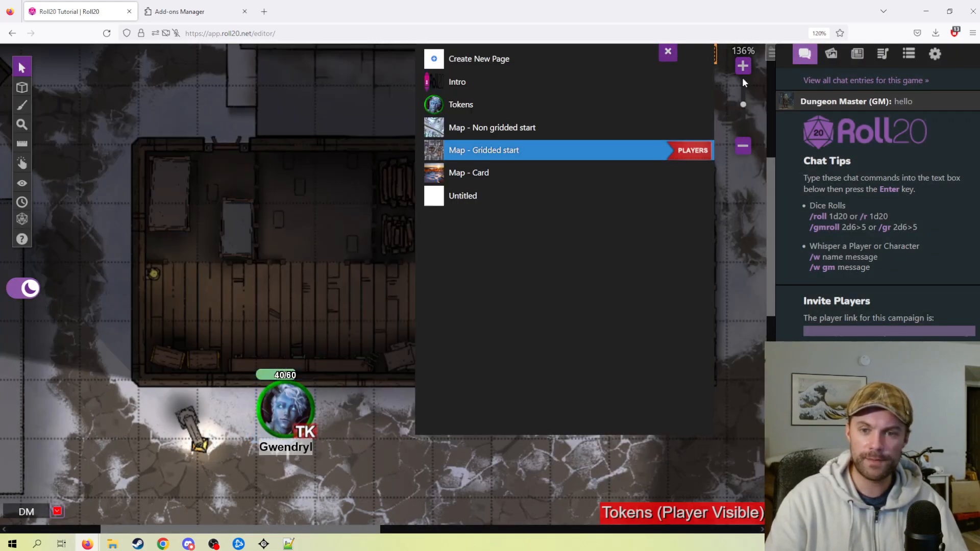
left_click(667, 51)
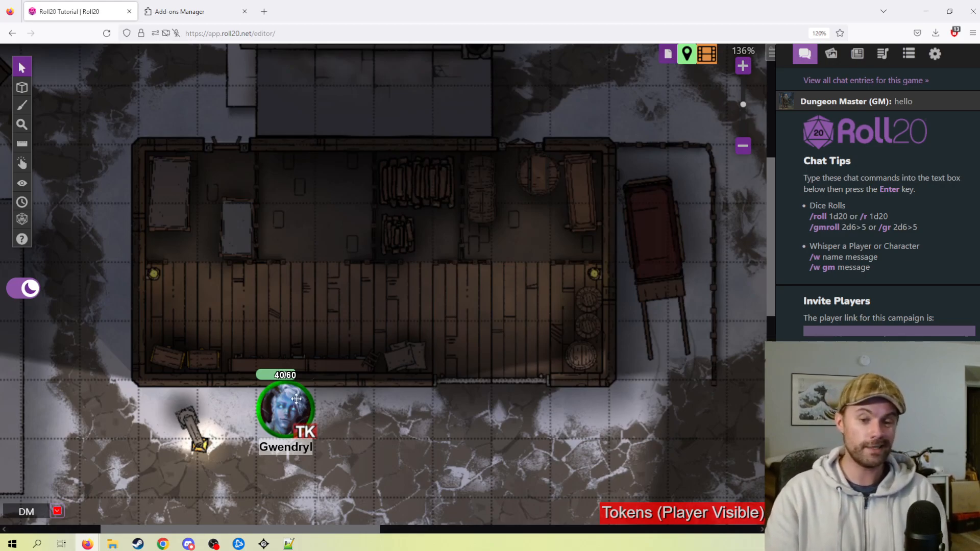
Step: Test Gwendryl's vision by moving the token east toward the south doorway and over to the area outside the northeast opening
left_click_drag(294, 419, 423, 417)
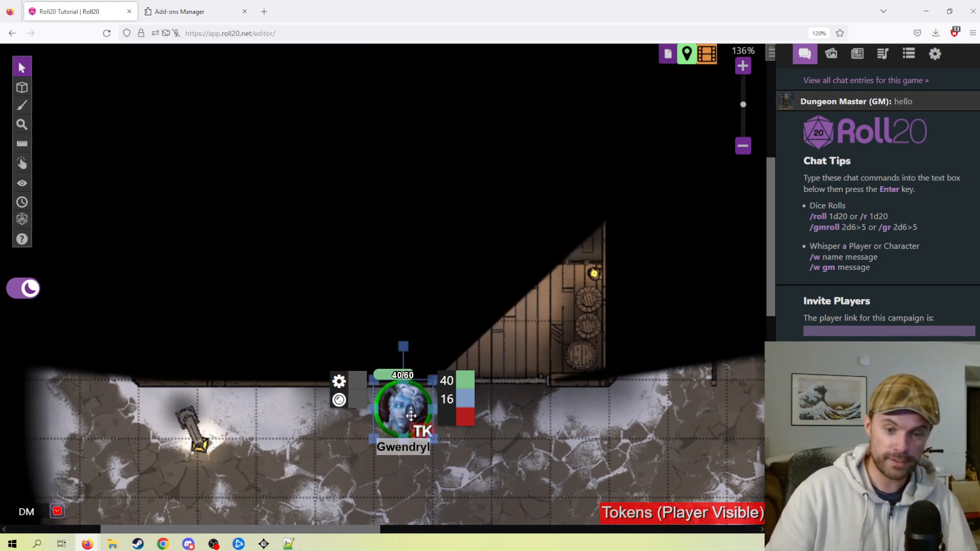
left_click_drag(413, 417, 618, 75)
left_click_drag(561, 238, 580, 275)
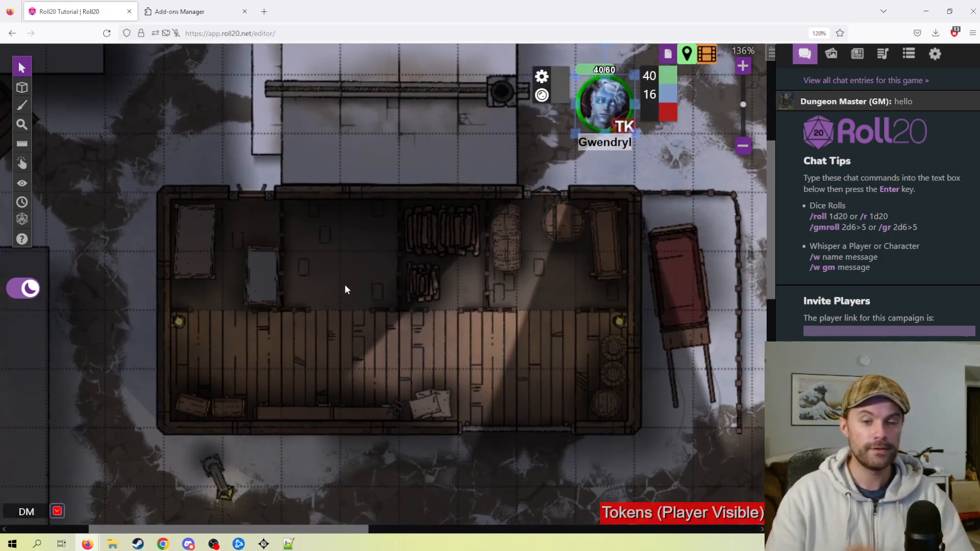
left_click_drag(301, 297, 380, 339)
left_click(29, 179)
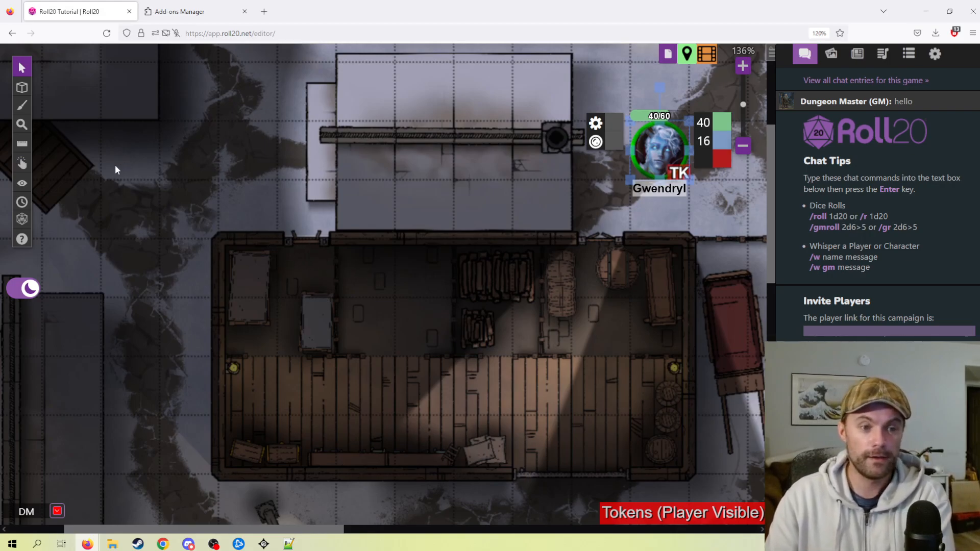
Step: Place a window in each of the two openings in the building's north wall
mouse_move(18, 172)
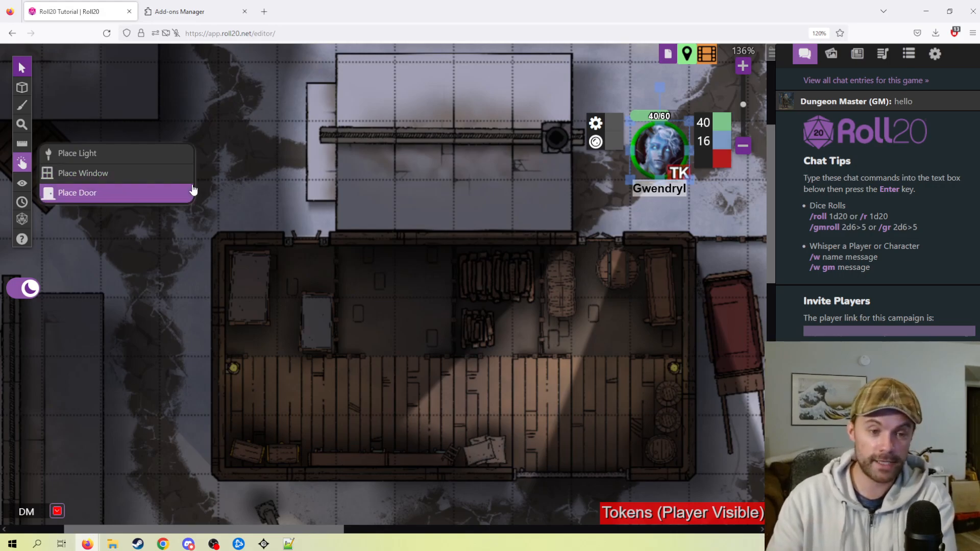
left_click(170, 175)
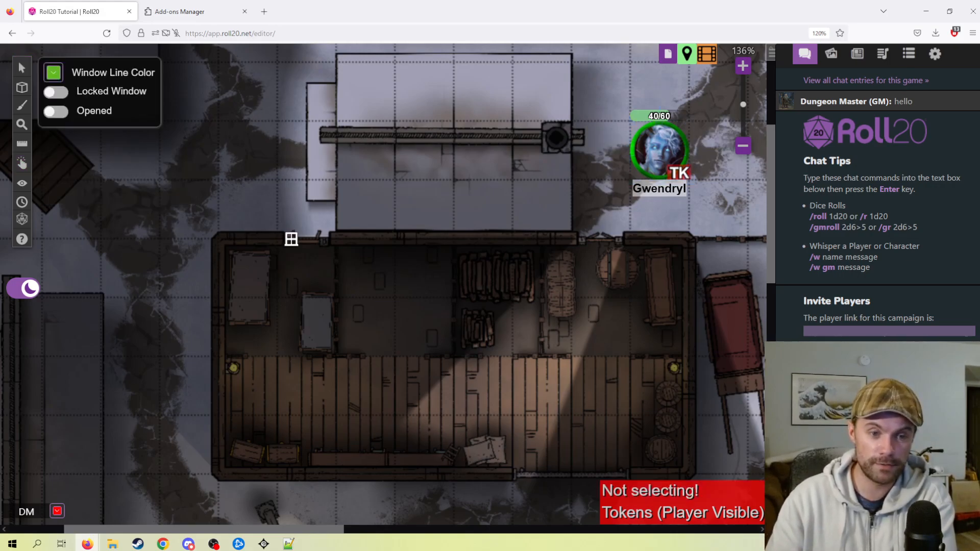
left_click(308, 238)
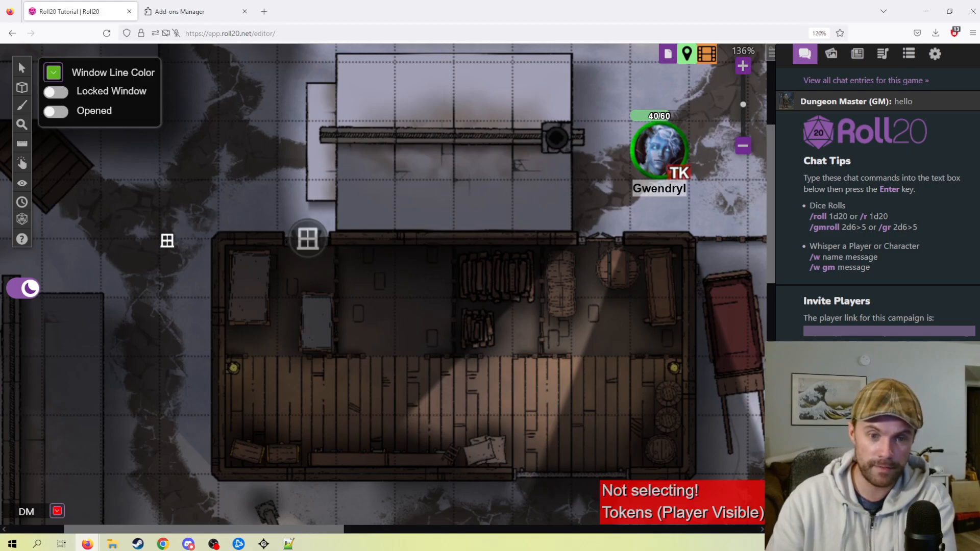
left_click(600, 239)
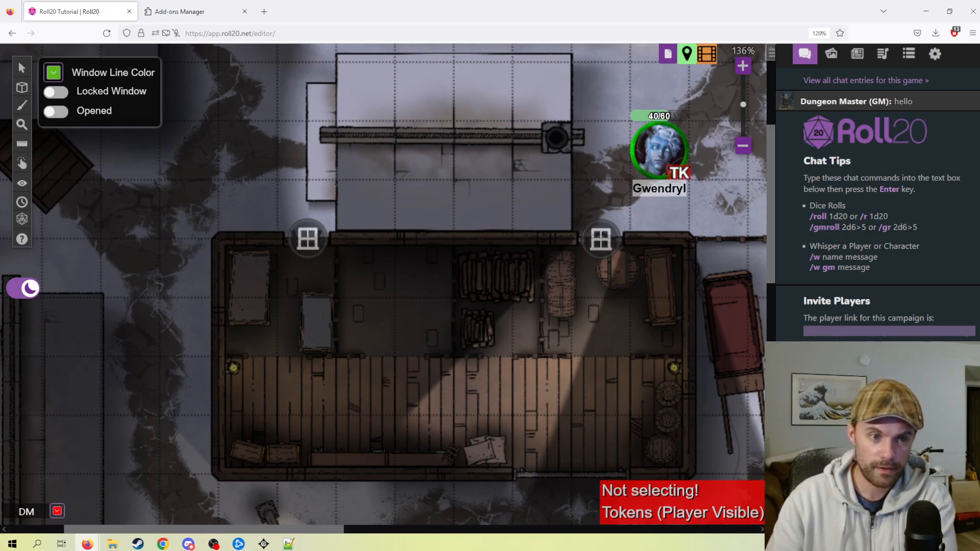
Step: Place a door in the building's south doorway and return to the Select tool
left_click(66, 192)
left_click(574, 475)
left_click(22, 67)
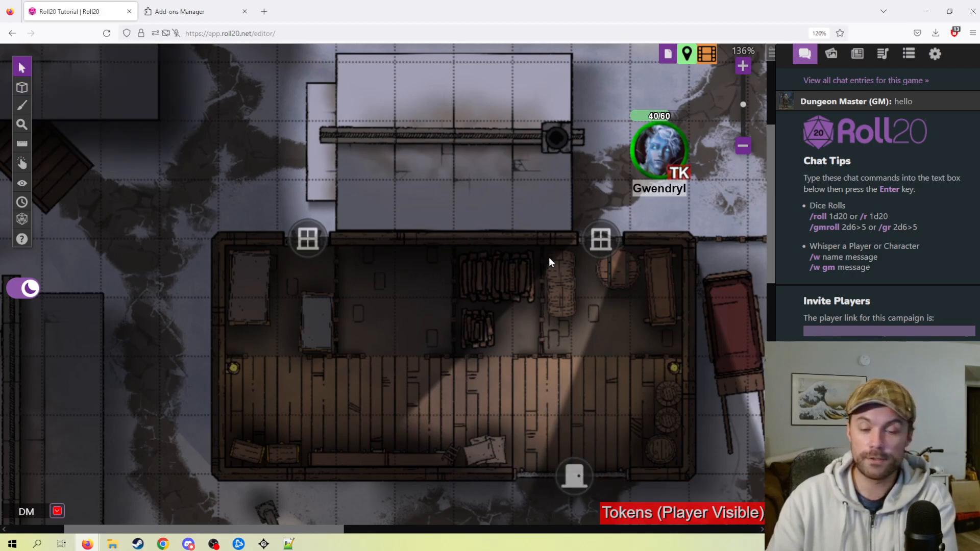
left_click_drag(586, 286, 555, 255)
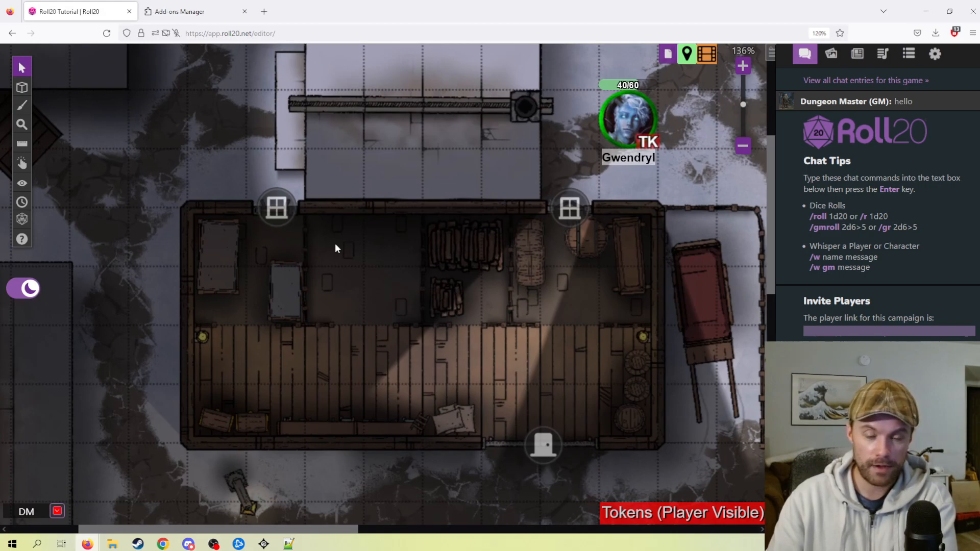
scroll(316, 245, "up", 1)
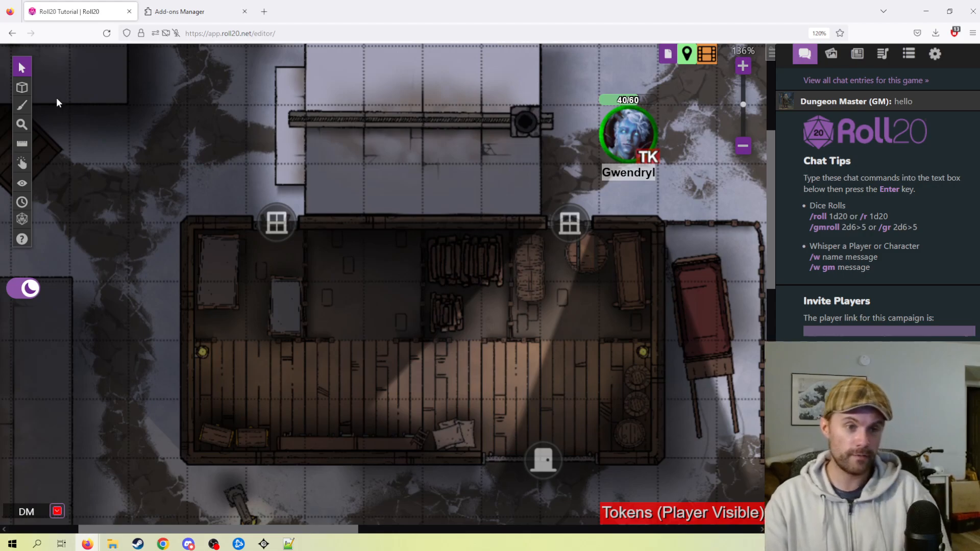
mouse_move(21, 105)
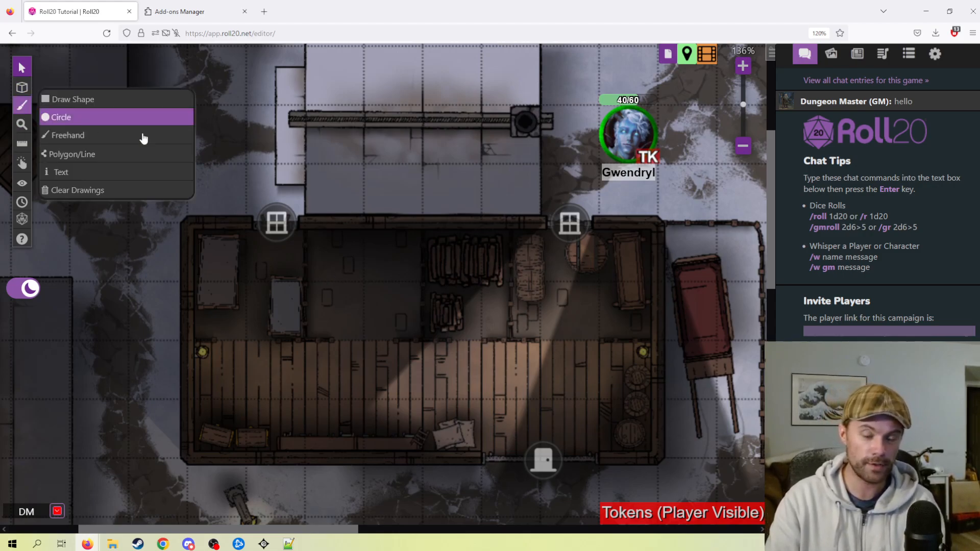
scroll(528, 321, "down", 2)
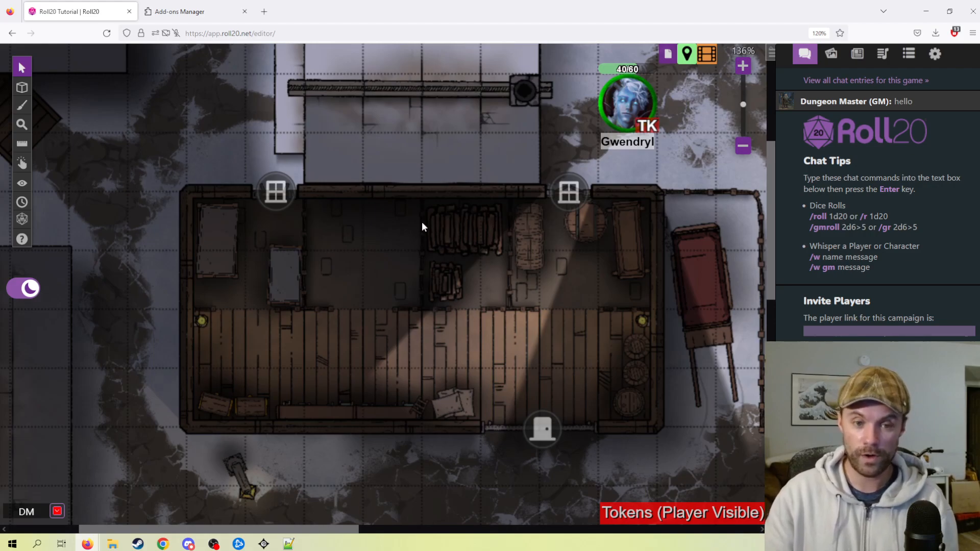
Step: Switch to the Dynamic Lighting layer and stretch the south door's east endpoint to the adjoining wall barrier
mouse_move(21, 88)
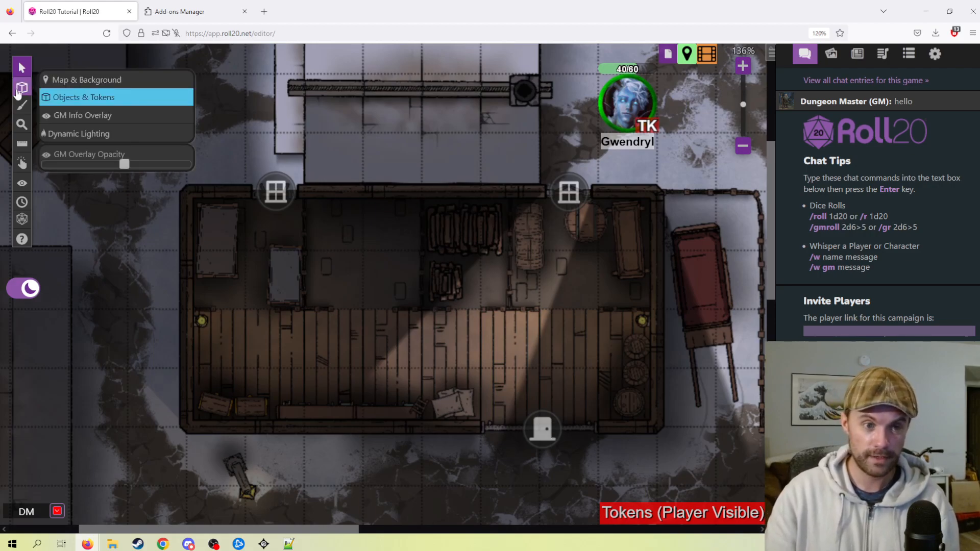
left_click(92, 135)
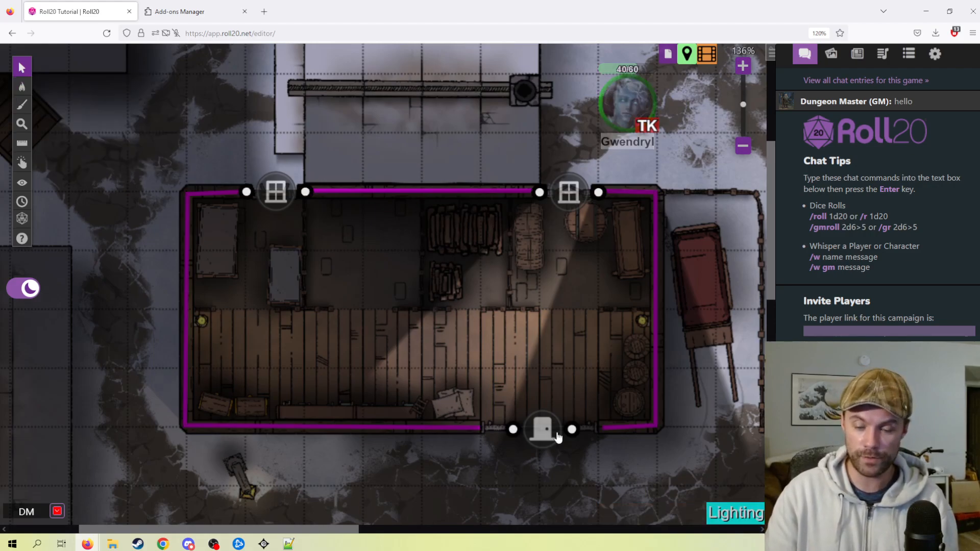
scroll(535, 433, "up", 2)
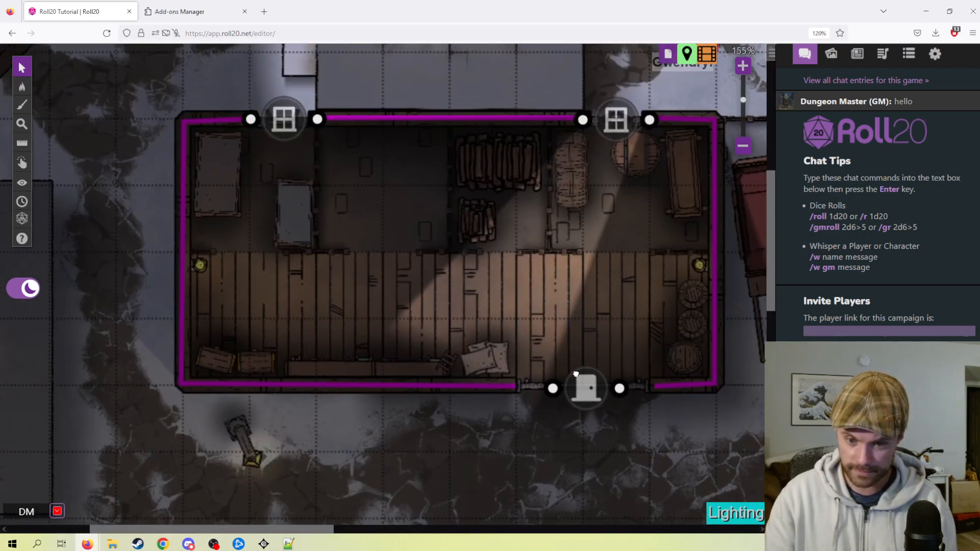
left_click(588, 387)
scroll(575, 287, "down", 5)
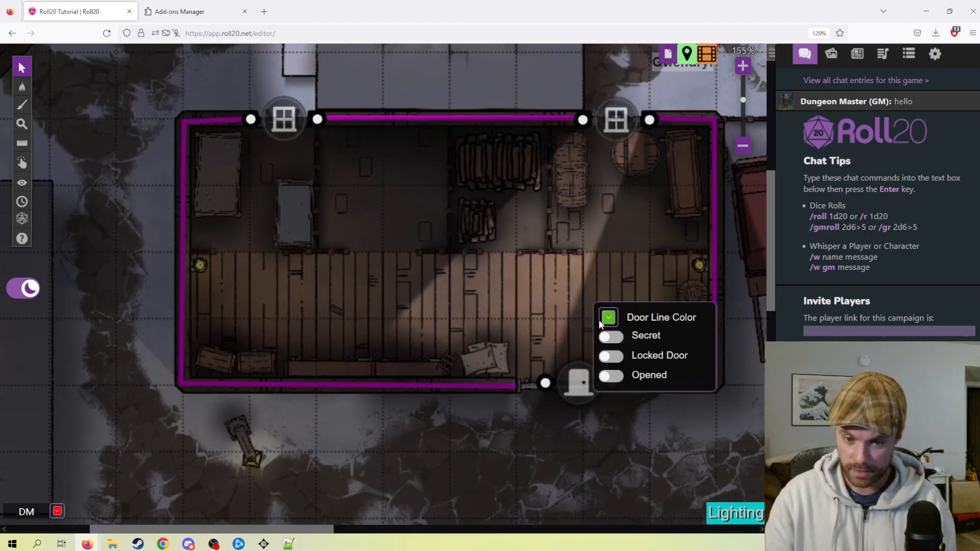
left_click_drag(606, 163, 662, 166)
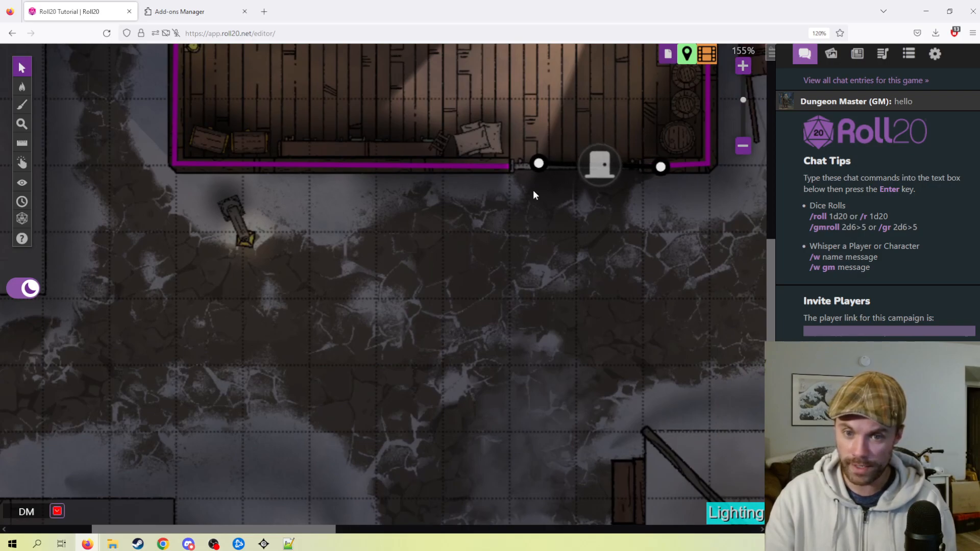
Step: Move the south door's west endpoint onto the adjoining wall barrier's end and fine-tune both endpoints to span the doorway
left_click_drag(540, 165, 496, 215)
left_click_drag(521, 303, 408, 276)
left_click_drag(464, 338, 505, 166)
scroll(653, 219, "up", 3)
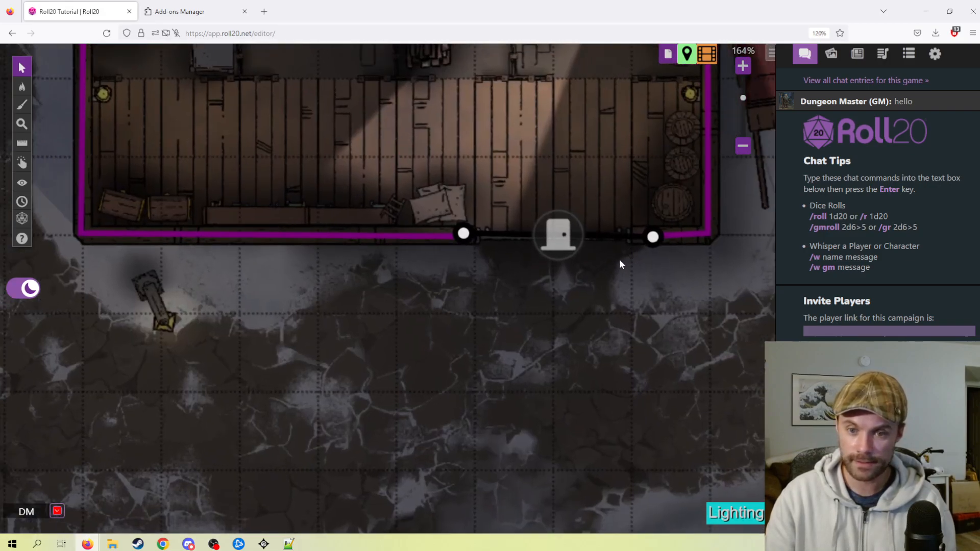
mouse_move(651, 236)
left_mouse_down()
mouse_move(633, 255)
mouse_move(656, 239)
mouse_move(647, 239)
left_mouse_up()
mouse_move(467, 229)
left_mouse_down()
mouse_move(458, 238)
mouse_move(498, 237)
mouse_move(458, 237)
left_mouse_up()
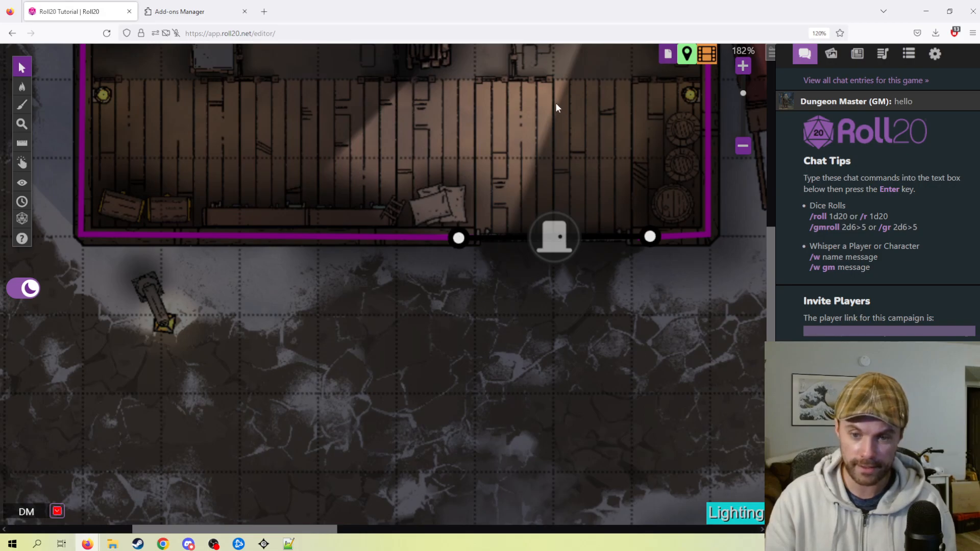
Step: Adjust the east endpoints of both north-wall windows so each meets the adjoining wall barrier
scroll(546, 243, "up", 5)
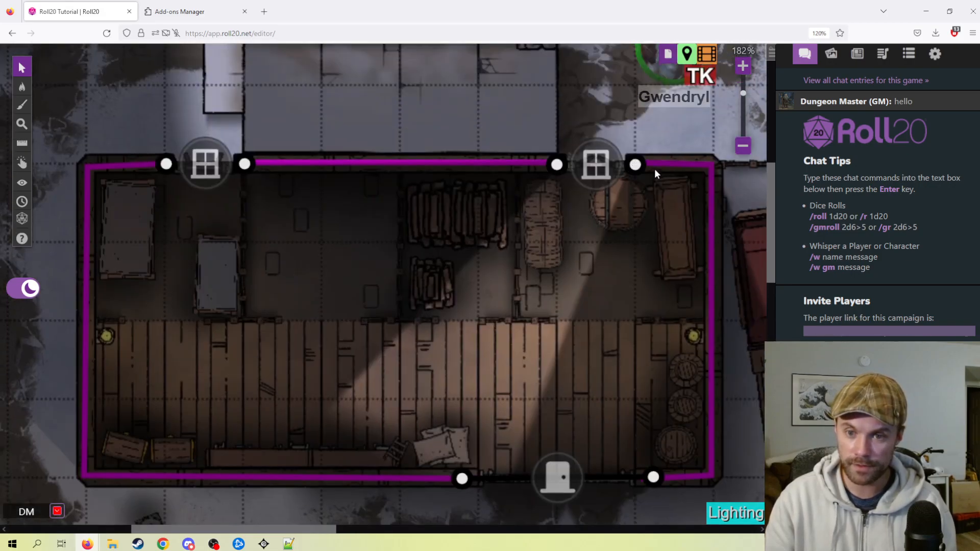
left_click_drag(635, 170, 634, 170)
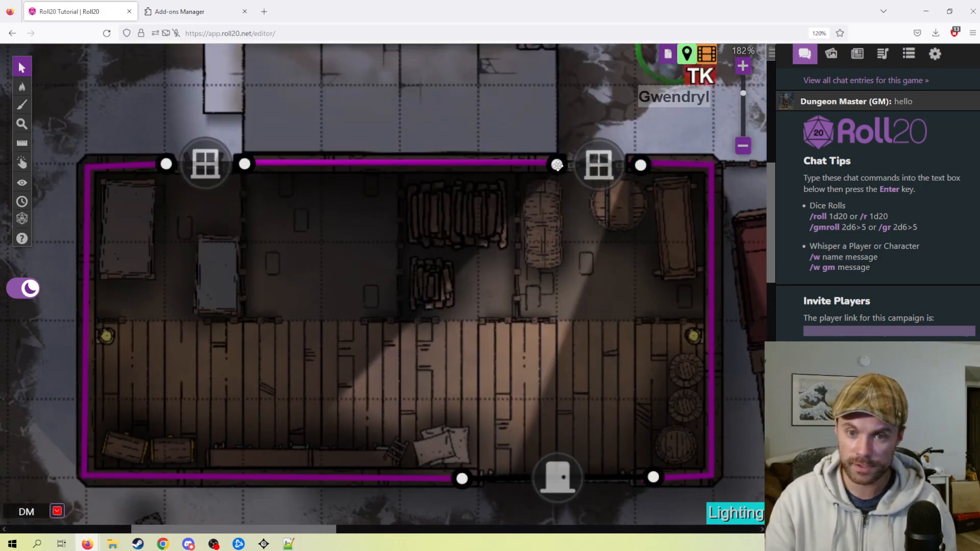
left_click_drag(250, 164, 257, 164)
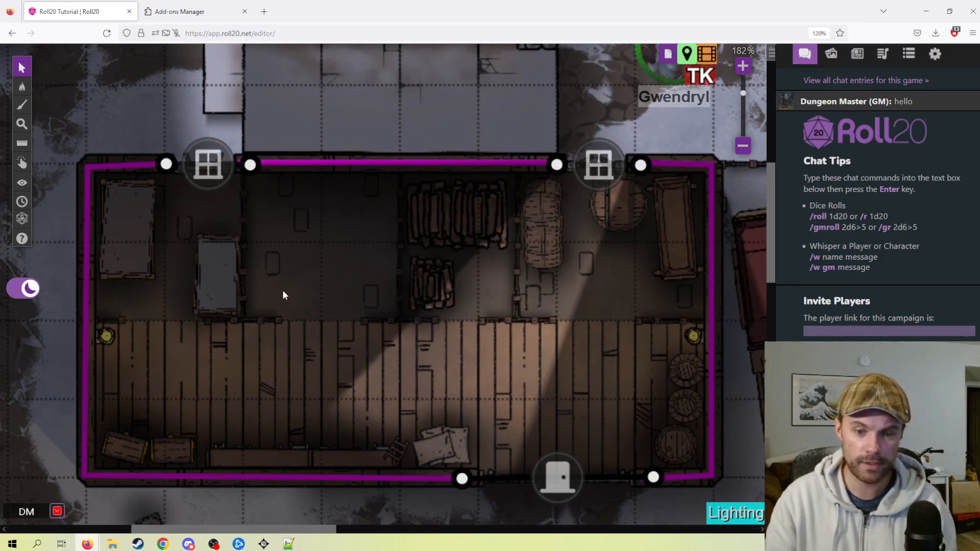
Step: Switch to the Objects & Tokens layer and view the options of the north wall's west window
mouse_move(22, 86)
left_click(70, 101)
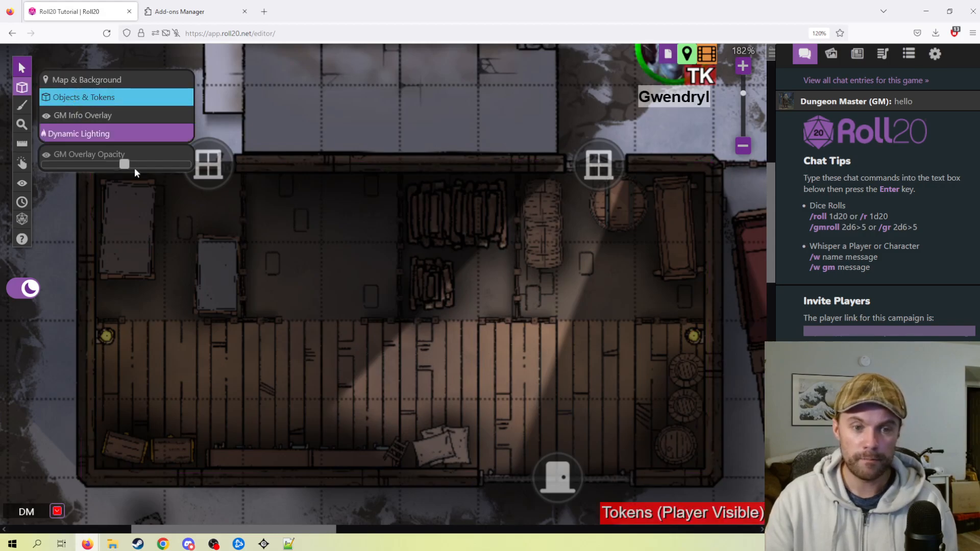
left_click(213, 170)
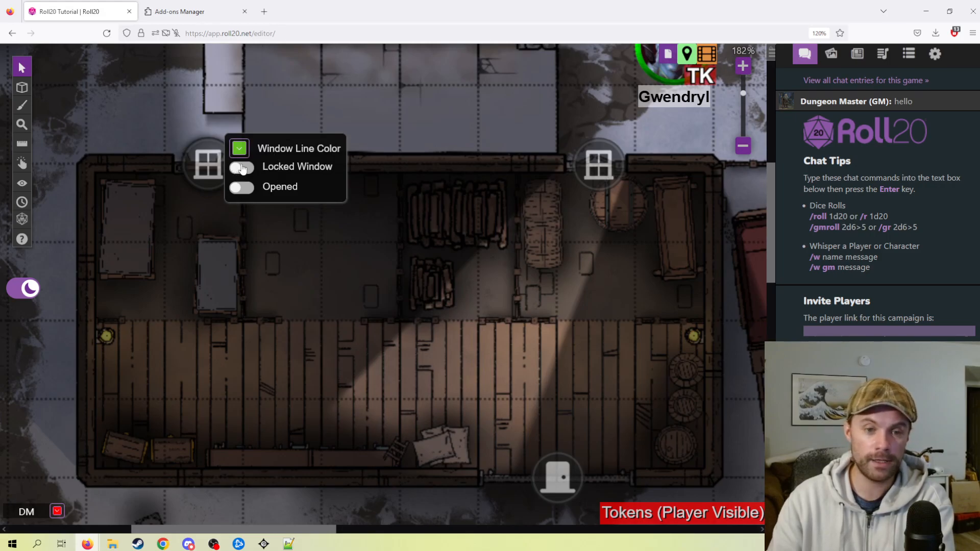
left_click(542, 296)
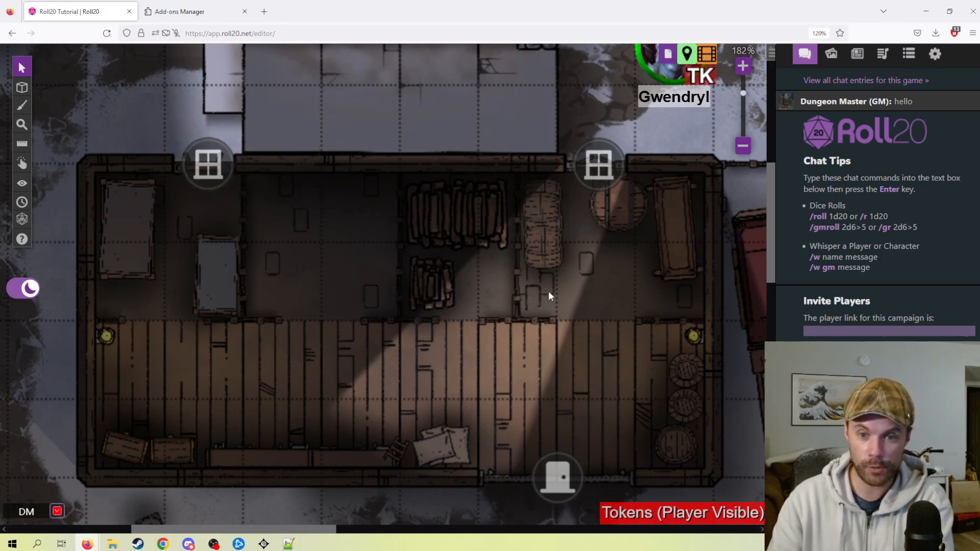
Step: Review the south door's Secret, Locked Door and Opened options without altering them
scroll(608, 360, "down", 3)
left_click(544, 367)
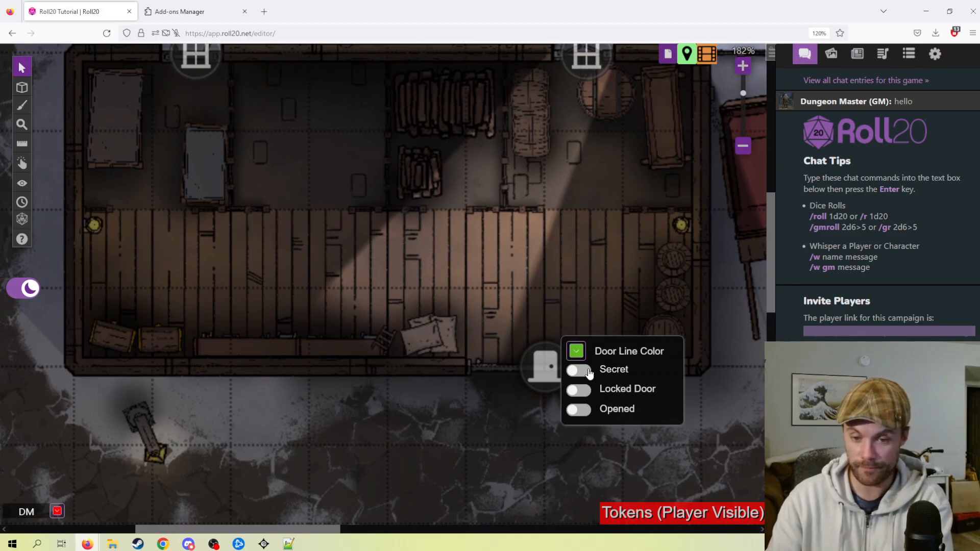
left_click(441, 234)
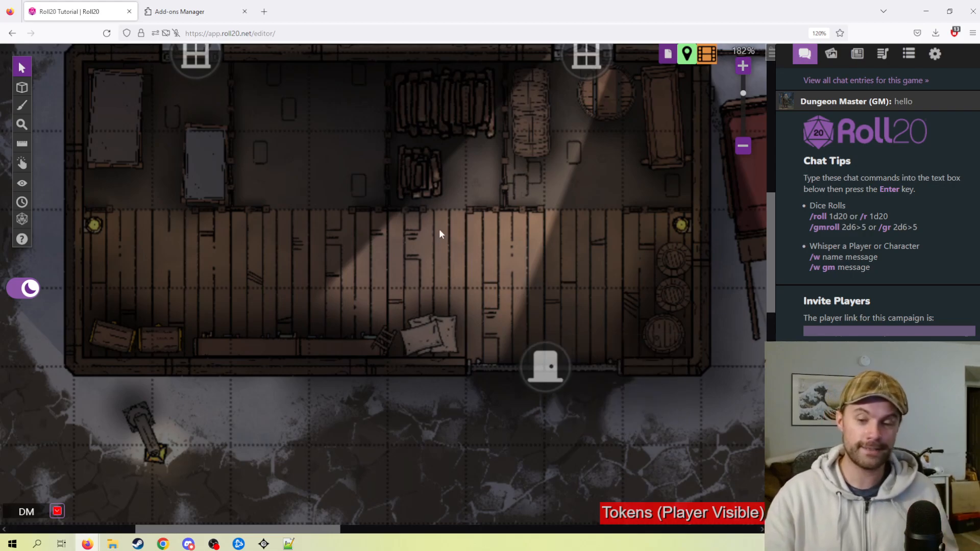
left_click(544, 373)
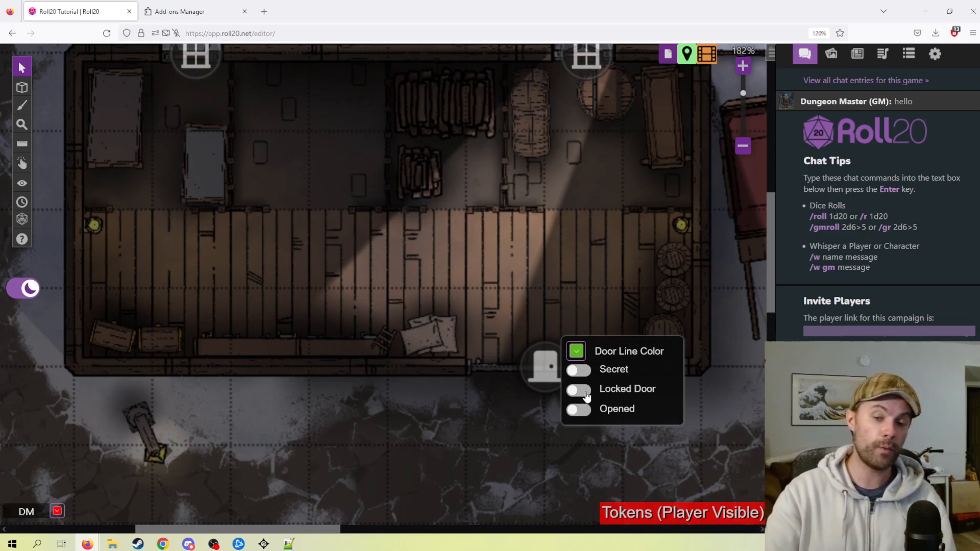
left_click(460, 249)
Step: Check Gwendryl's line of sight through the east window from her spot north of the building
left_click_drag(544, 252, 540, 311)
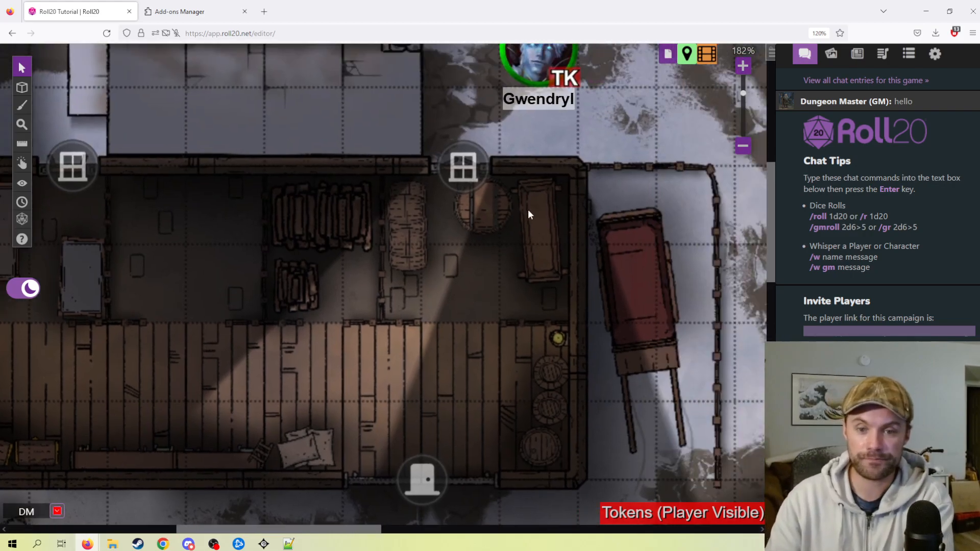
left_click_drag(527, 210, 480, 279)
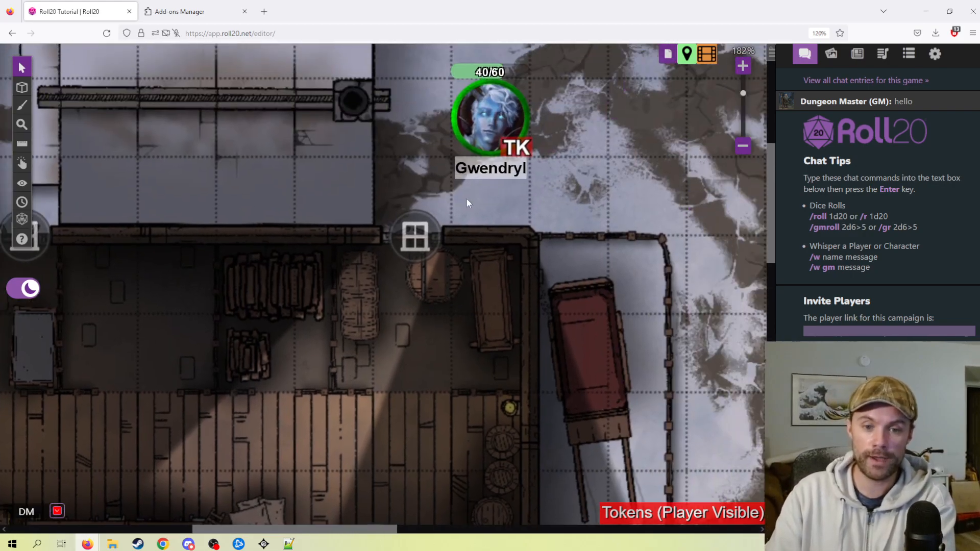
left_click(495, 109)
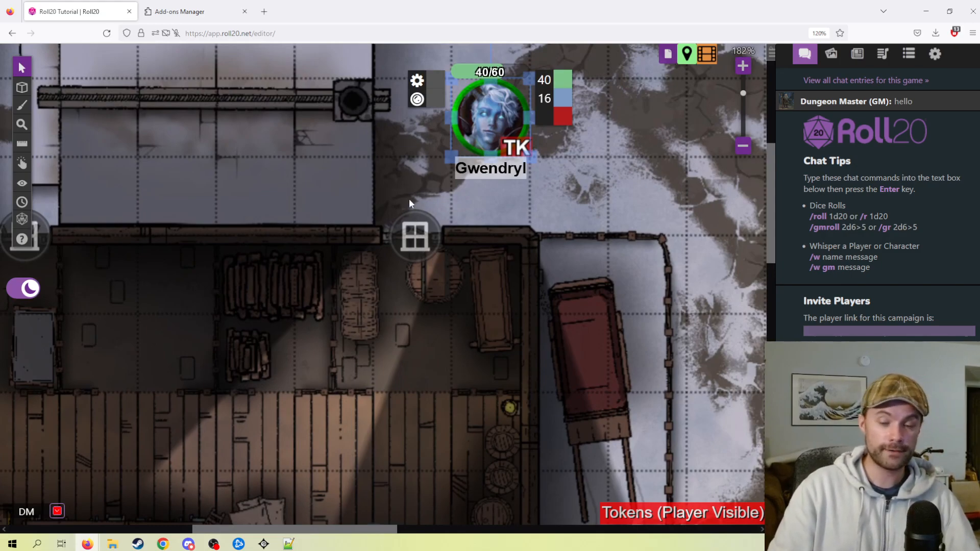
key("ctrl+l")
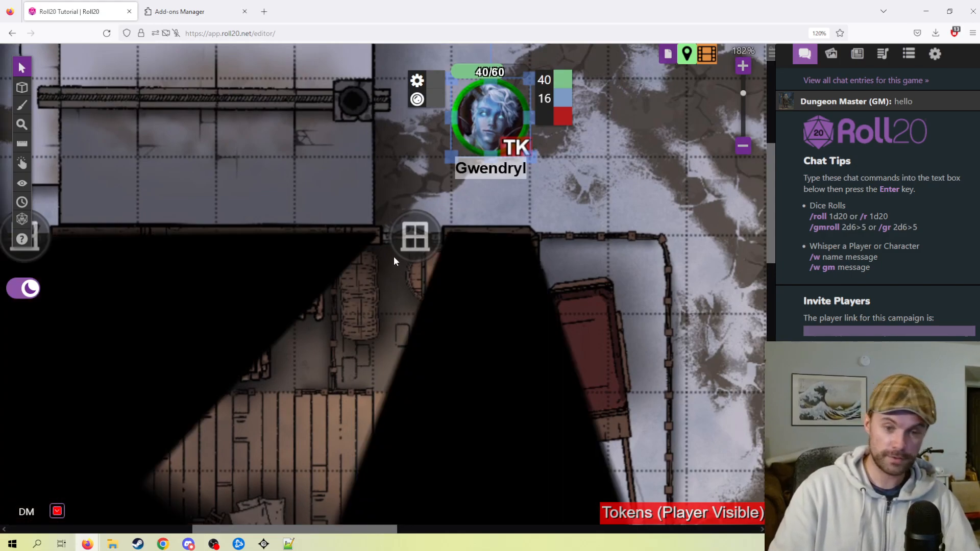
Step: Test Gwendryl's vision from several spots north of the building, finishing beside its northeast corner
left_click_drag(438, 278, 544, 287)
left_click_drag(596, 113, 506, 159)
scroll(540, 261, "down", 3)
scroll(555, 299, "down", 1)
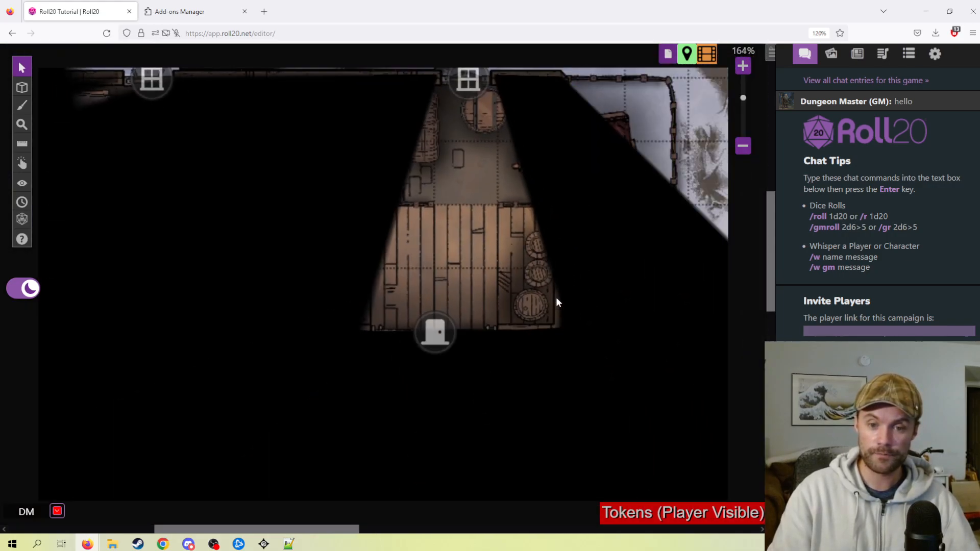
left_click_drag(567, 222, 472, 253)
left_click_drag(402, 49, 407, 112)
left_click_drag(408, 211, 512, 86)
left_click_drag(450, 184, 431, 228)
left_click_drag(404, 192, 450, 225)
Step: Set the north wall's east window to Opened
left_click(449, 220)
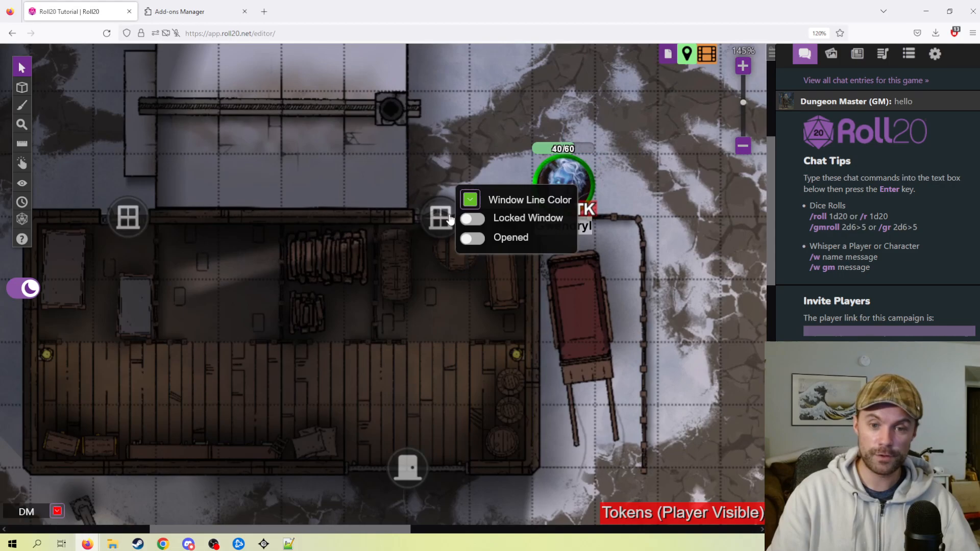
left_click(471, 243)
left_click_drag(326, 146, 431, 282)
left_click_drag(455, 320, 442, 275)
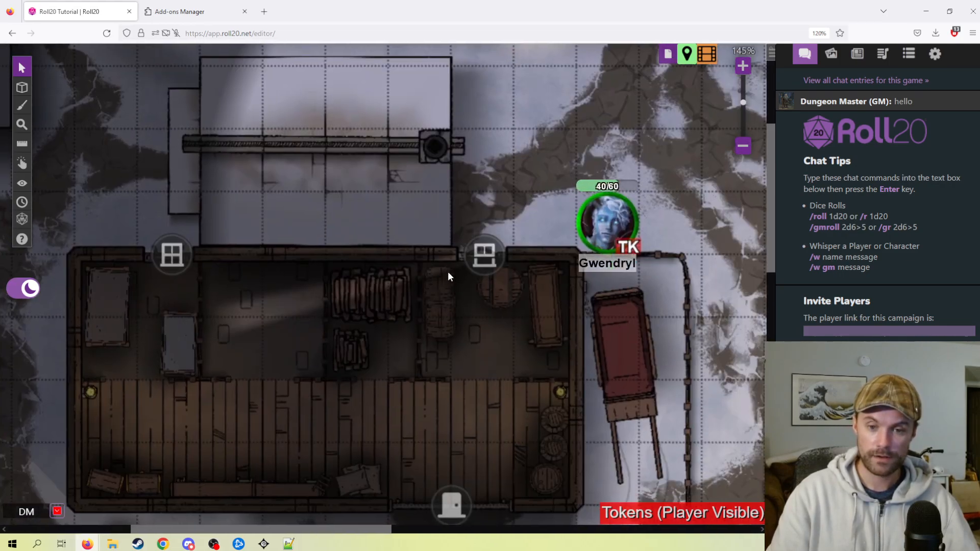
Step: Move Gwendryl onto the west window to test the view from there, and bring her back north of the east window
left_click(602, 225)
left_click_drag(602, 225, 188, 279)
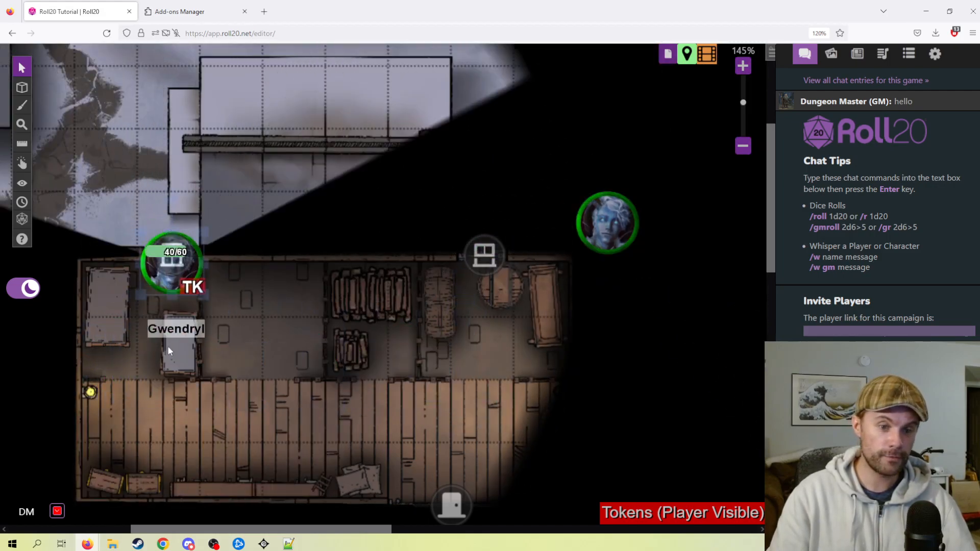
left_click_drag(183, 211, 480, 182)
Step: Close the north wall's east window and move Gwendryl outside the building, just southeast of the south door
left_click(484, 256)
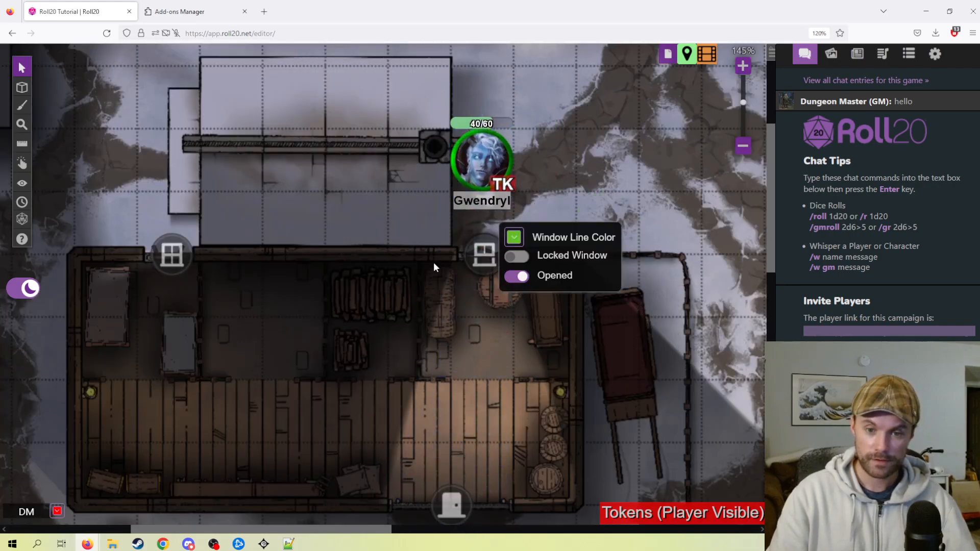
left_click(519, 277)
left_click_drag(620, 164, 589, 94)
left_click_drag(449, 104, 502, 515)
left_click_drag(456, 452, 485, 376)
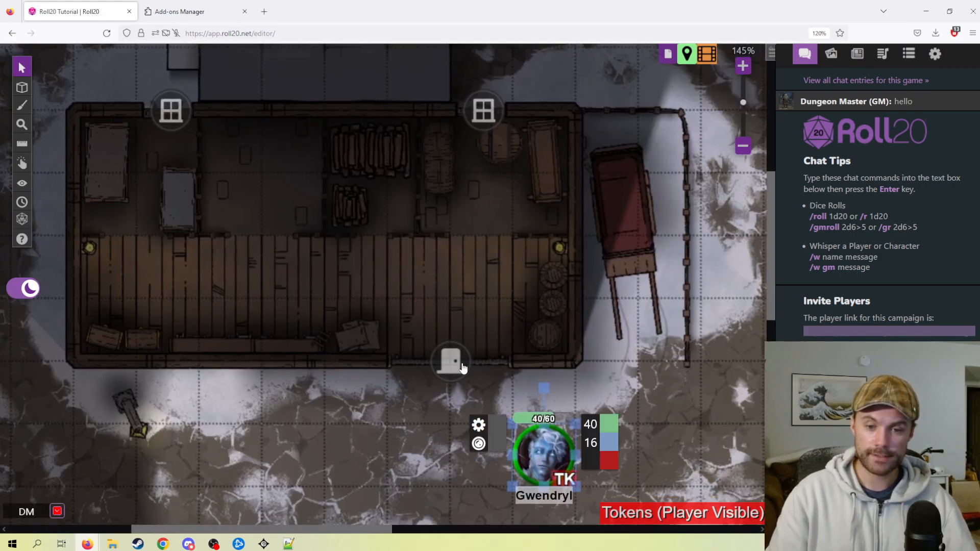
Step: Open the south door and check Gwendryl's line of sight through the doorway
left_click(460, 366)
left_click(482, 402)
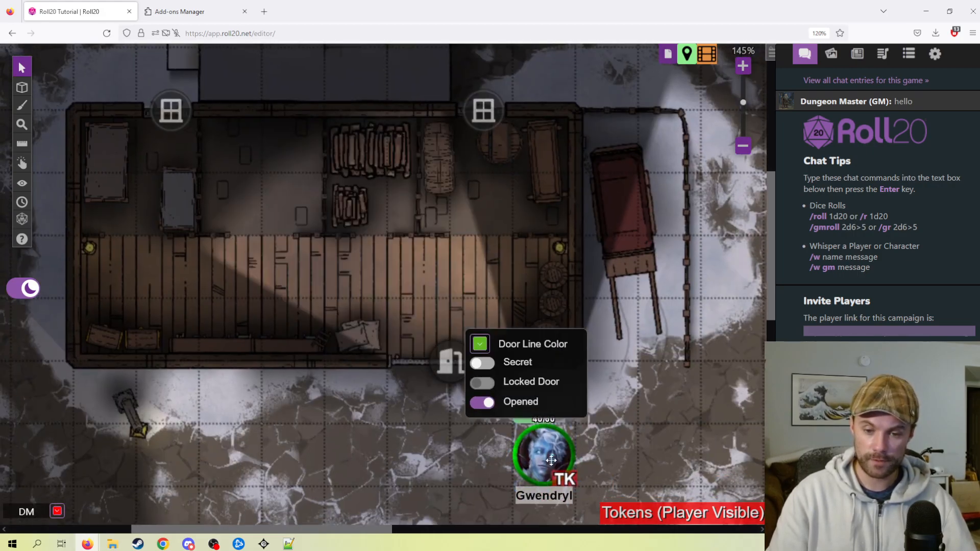
left_click(567, 460)
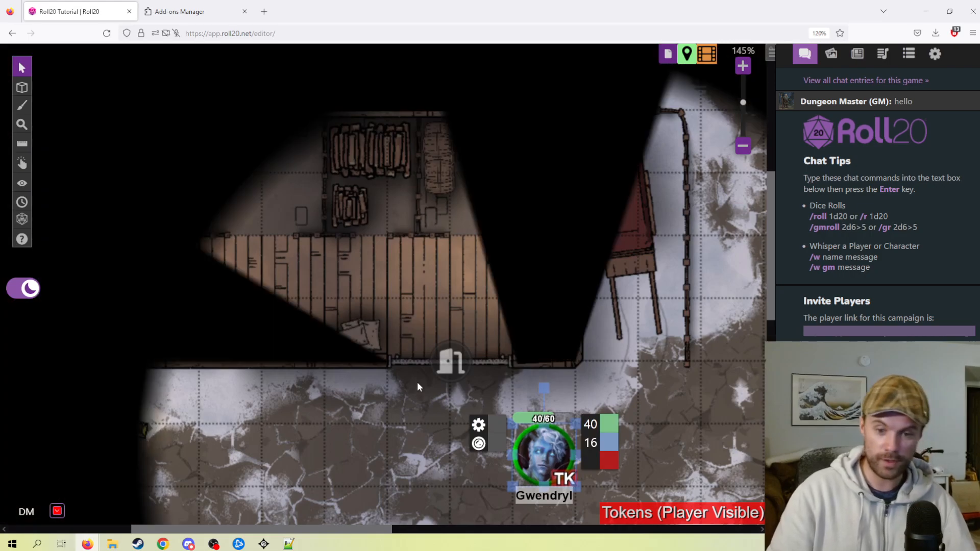
Step: Move Gwendryl one square west along the front of the building and close the south door
left_click_drag(553, 460, 488, 466)
left_click(445, 368)
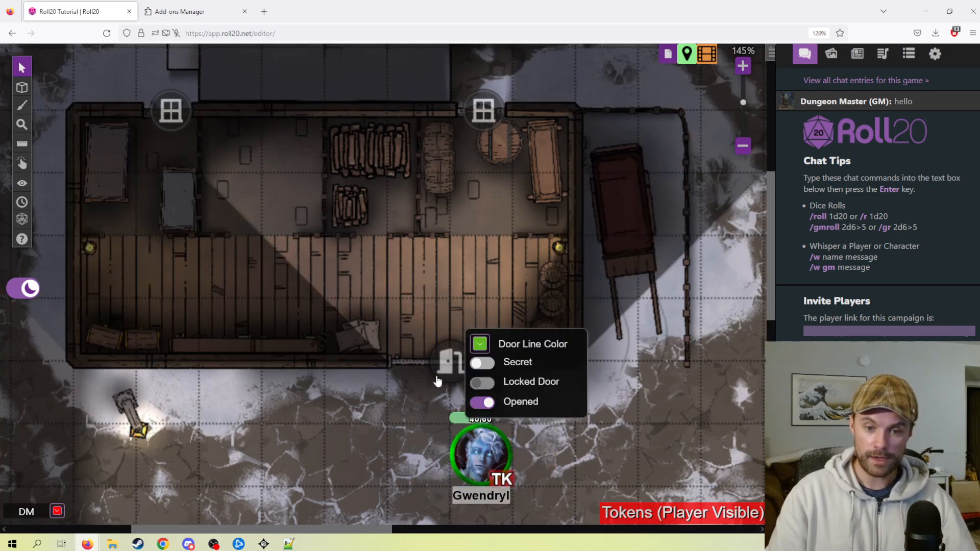
left_click(483, 403)
Step: Move Gwendryl around the building's east side, past the cart and fence, to the snowy ground north of it
left_click_drag(387, 421, 322, 344)
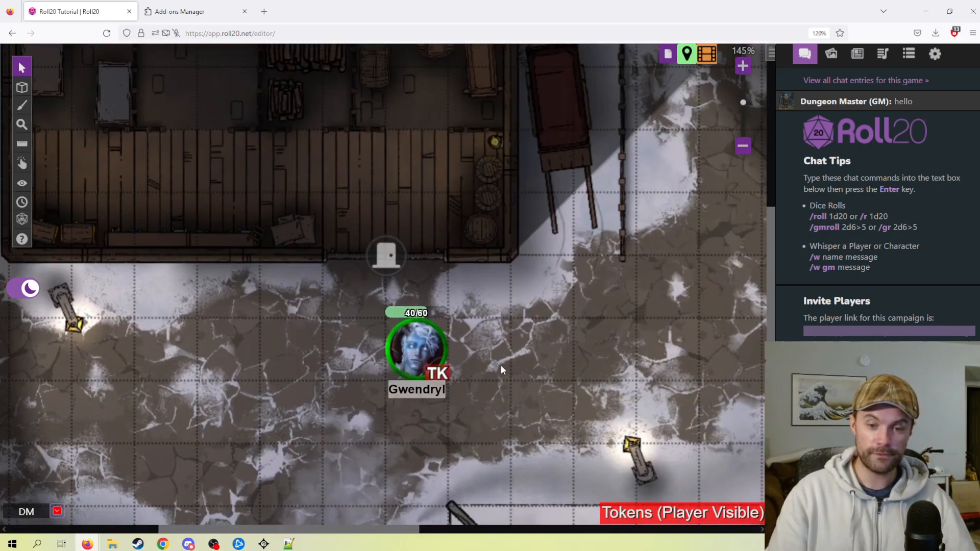
left_click_drag(612, 301, 606, 225)
left_click_drag(583, 287, 494, 335)
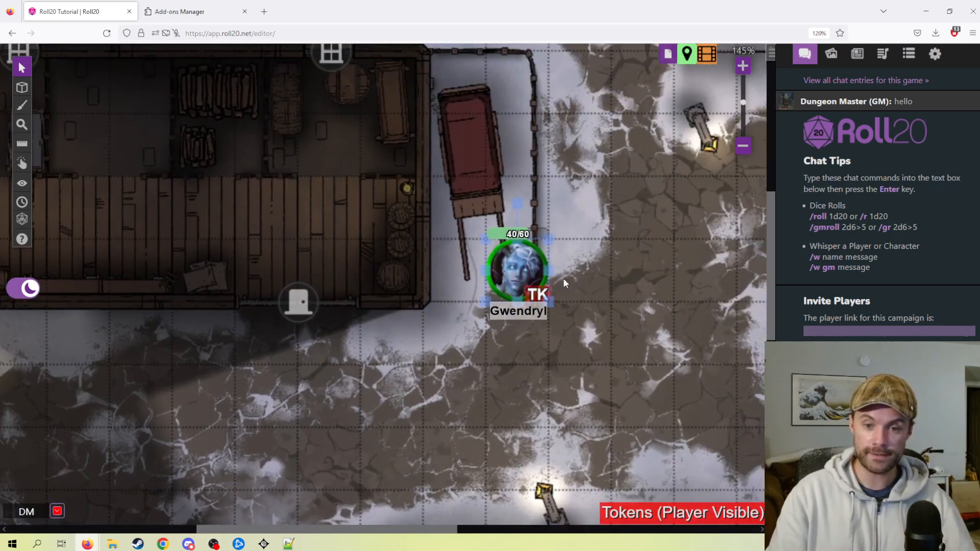
left_click_drag(533, 278, 658, 215)
scroll(454, 334, "down", 2)
left_click_drag(451, 341, 472, 486)
left_click_drag(443, 369, 484, 404)
left_click_drag(651, 403, 434, 169)
scroll(451, 240, "down", 1)
left_click_drag(452, 240, 466, 356)
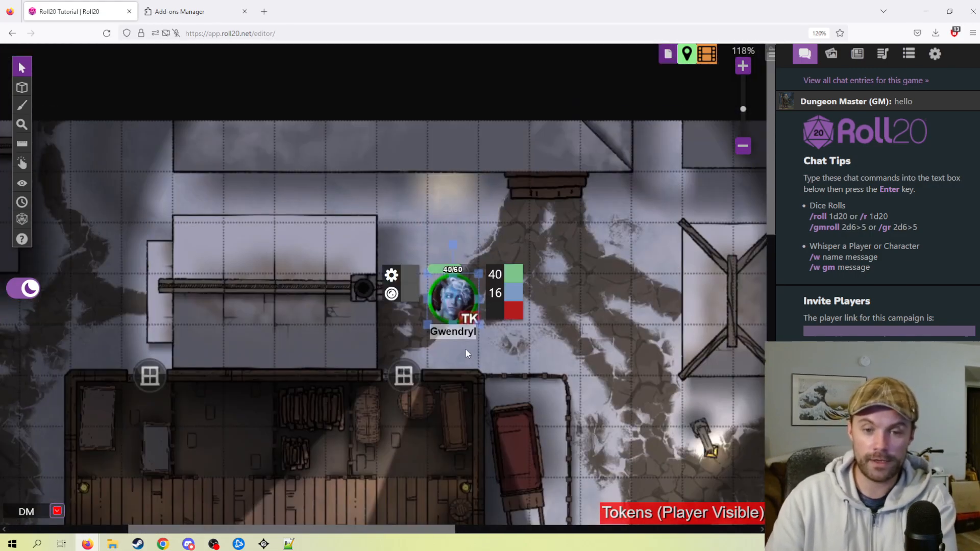
Step: Move Gwendryl east to the path beyond the fence, northwest of the nearby street lamp
left_click_drag(470, 300, 522, 304)
left_click_drag(509, 403, 500, 388)
left_click(477, 291)
left_click_drag(489, 302, 598, 311)
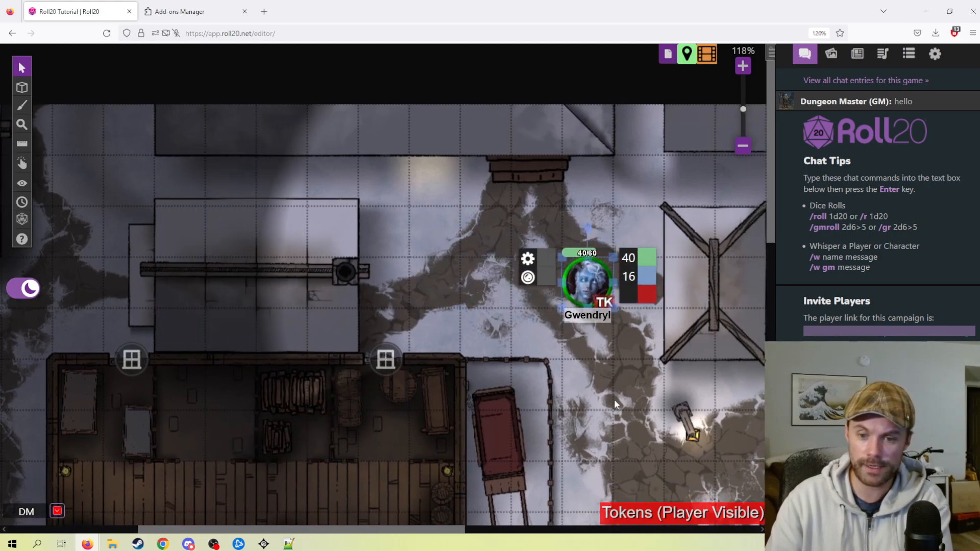
left_click_drag(611, 395, 496, 377)
left_click_drag(484, 265, 477, 306)
Step: Place a light on the street lamp near Gwendryl and another on the lamp by the large roof to the south
scroll(568, 342, "down", 5)
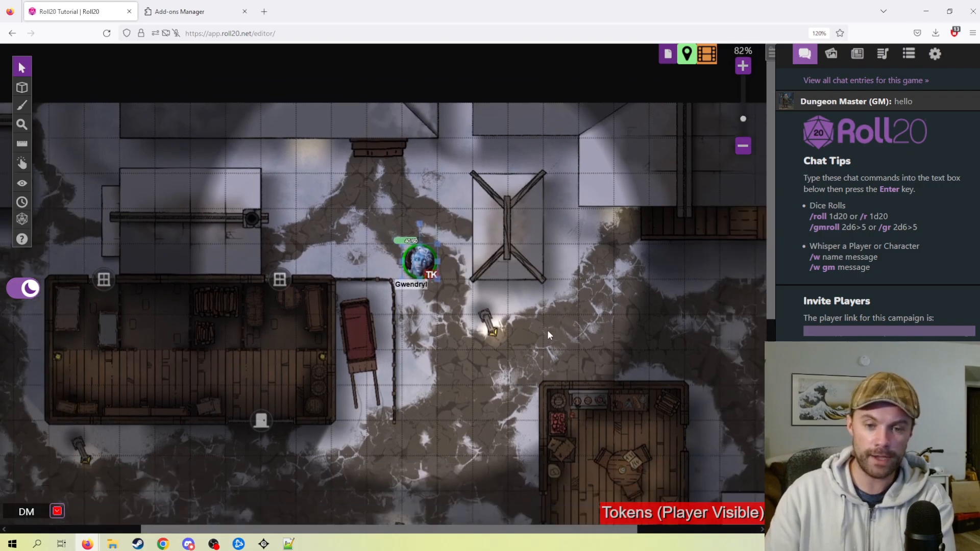
left_click_drag(496, 340, 445, 258)
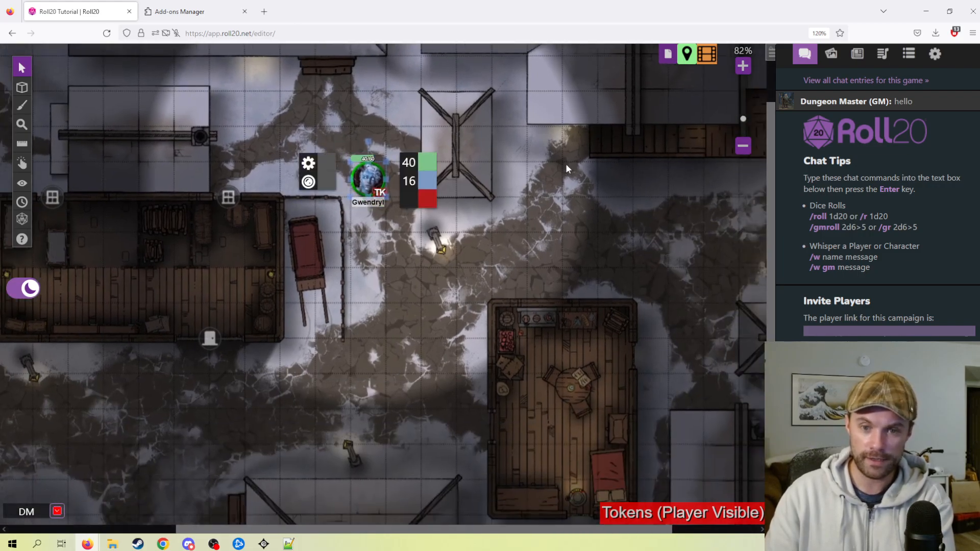
scroll(448, 302, "up", 3)
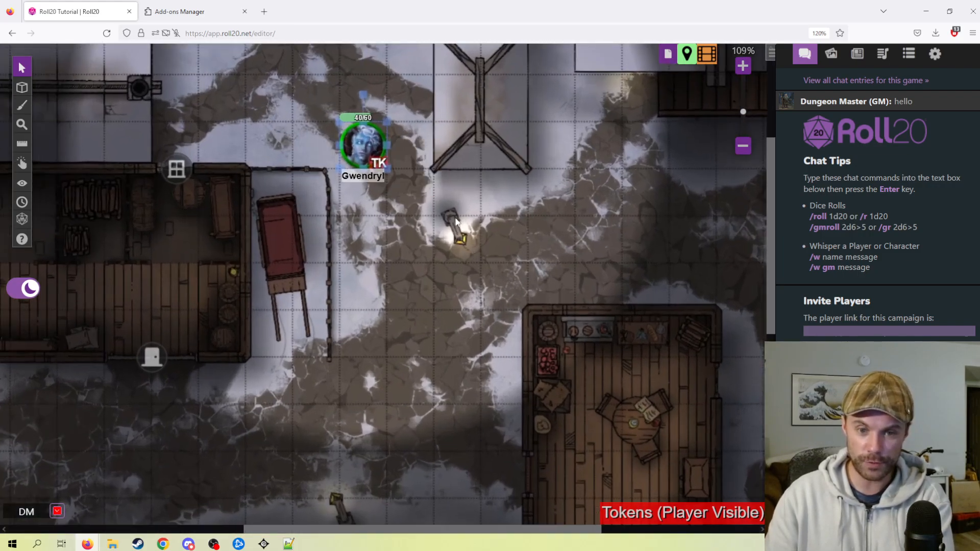
scroll(459, 245, "down", 3)
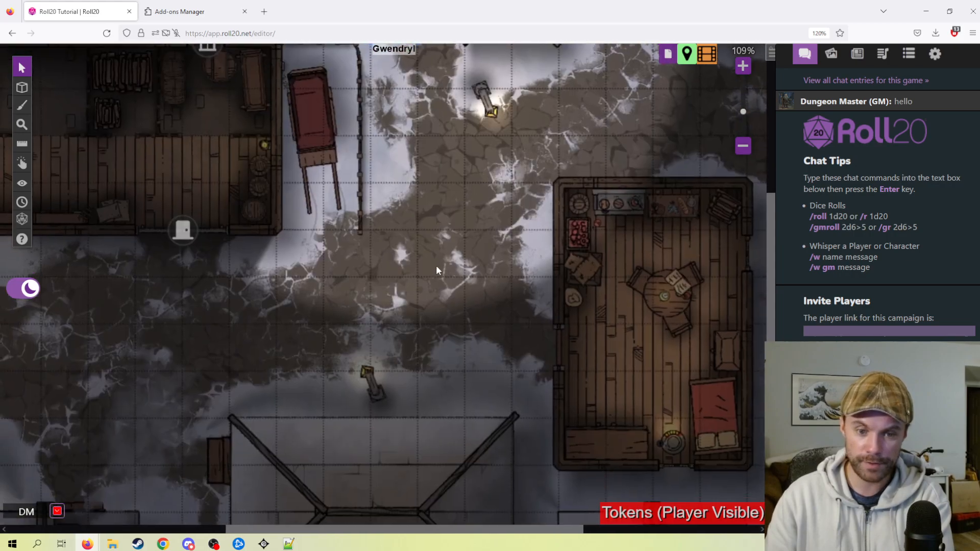
scroll(450, 240, "up", 2)
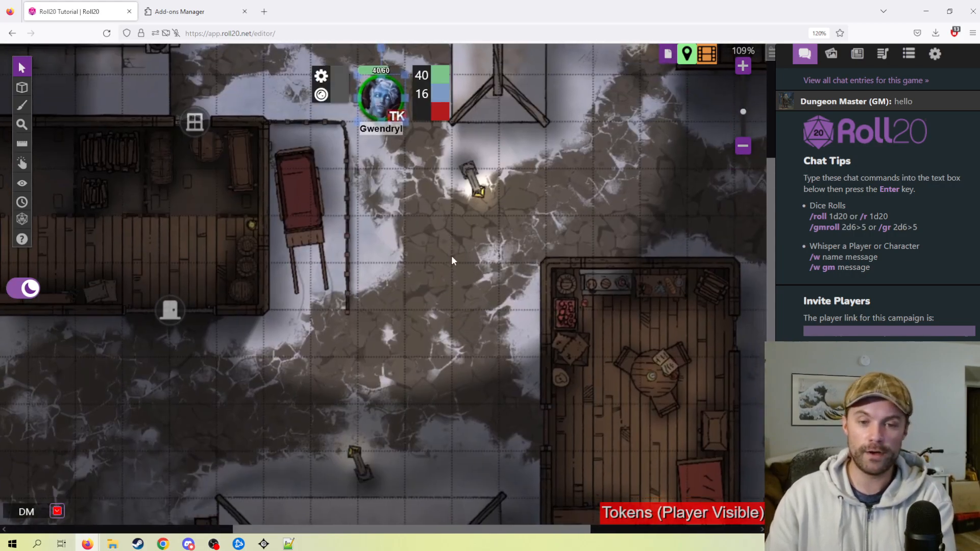
scroll(451, 254, "up", 2)
mouse_move(22, 164)
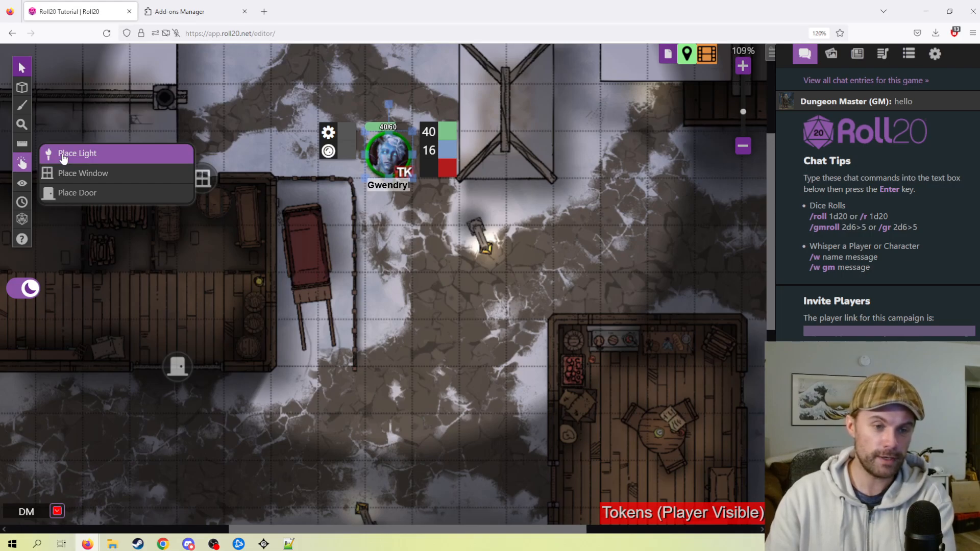
left_click(63, 156)
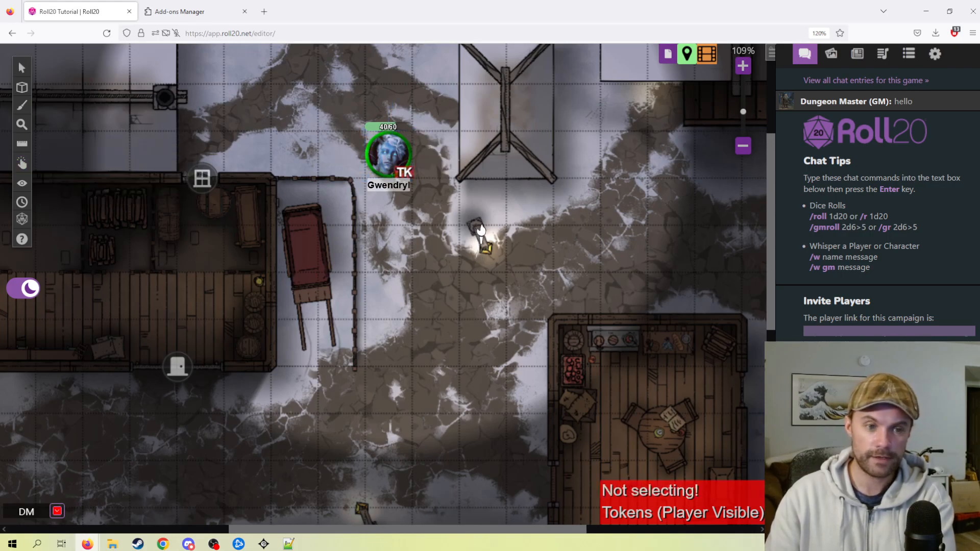
left_click(483, 238)
scroll(433, 357, "down", 6)
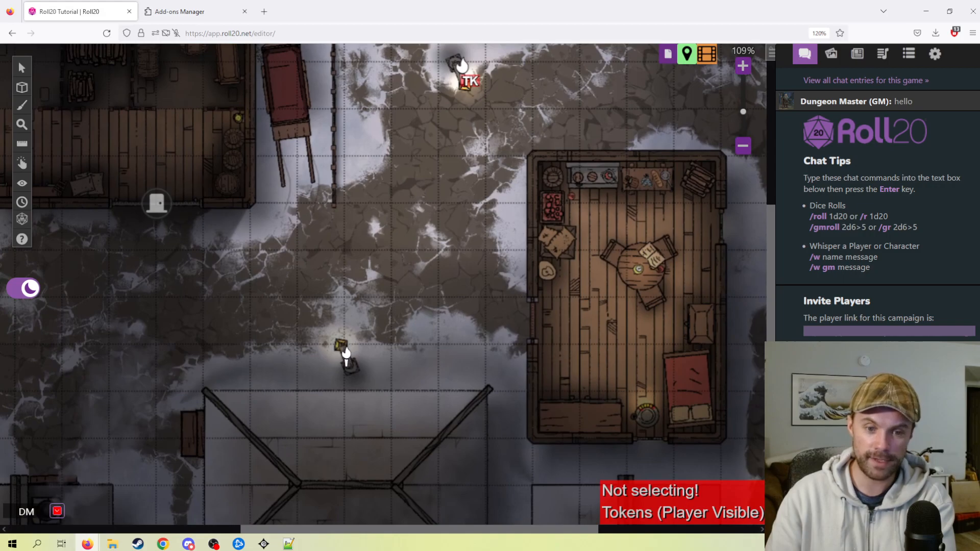
left_click(341, 347)
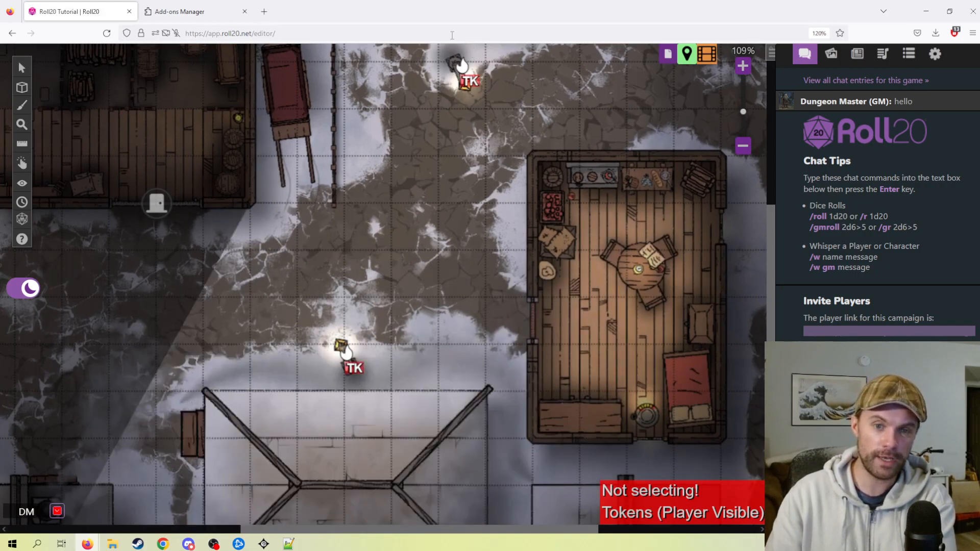
Step: Open the token settings of the light by the large roof, review its bright and low light values, and cancel
left_click(20, 65)
mouse_move(21, 118)
left_click(354, 362)
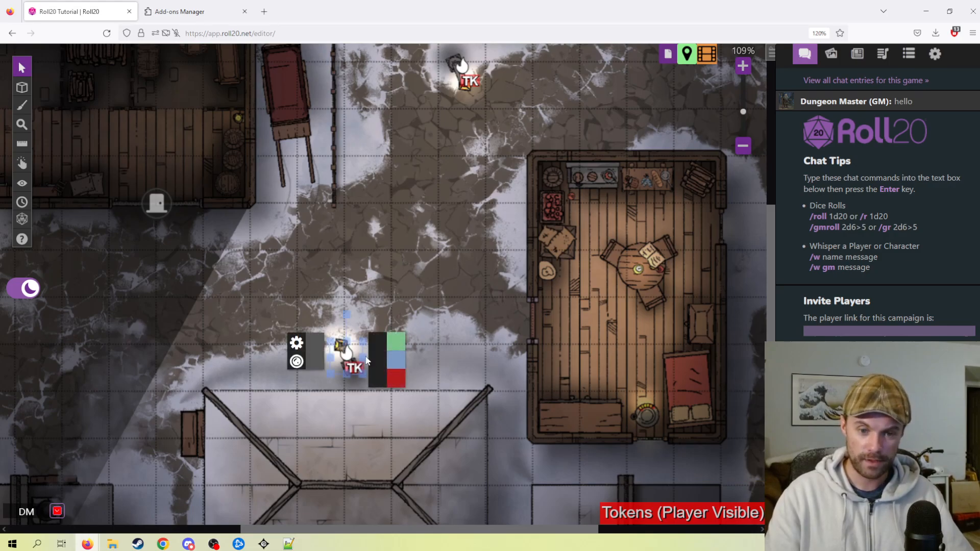
double_click(355, 361)
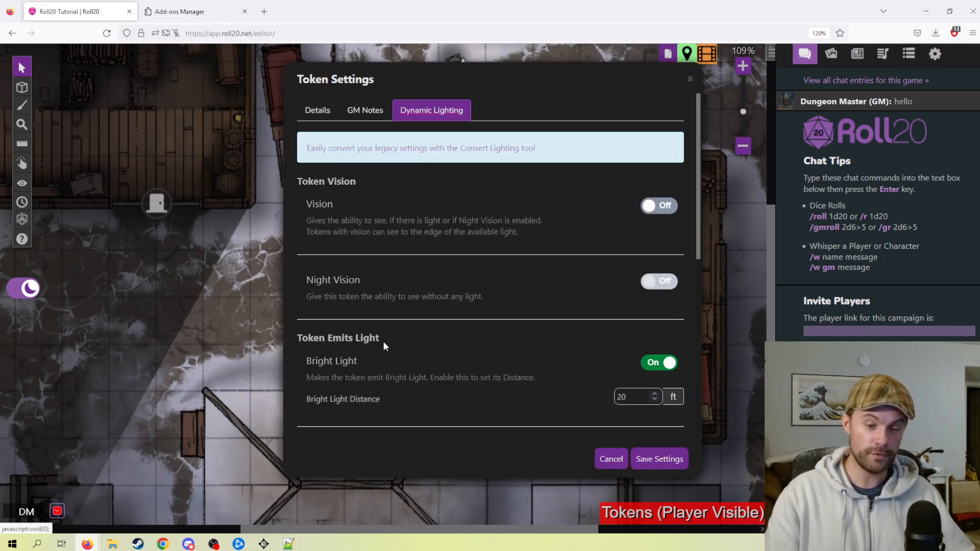
scroll(492, 332, "down", 1)
scroll(561, 285, "down", 2)
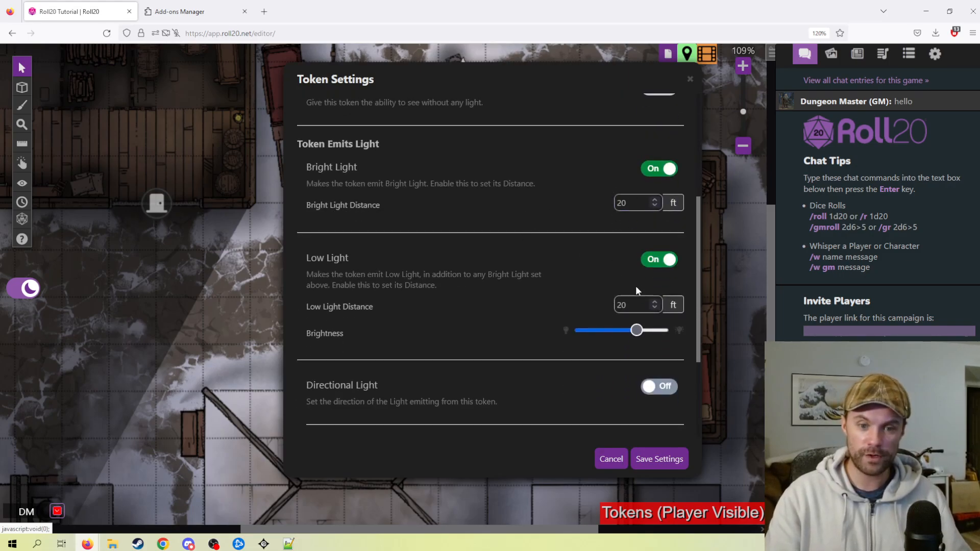
left_click(610, 458)
Step: Delete the light tokens on the street lamp near Gwendryl and on the lamp by the large roof
scroll(440, 292, "down", 3)
scroll(438, 241, "up", 1)
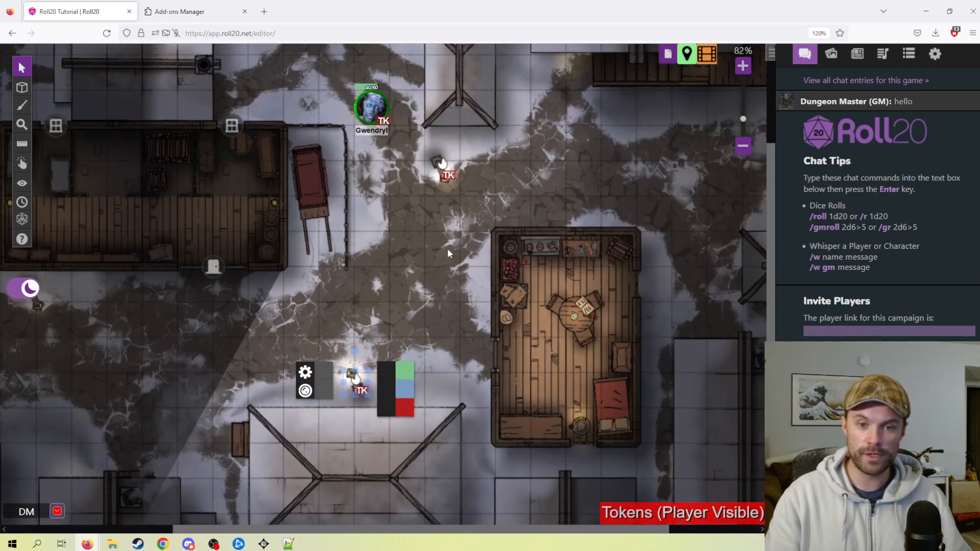
left_click_drag(416, 138, 492, 215)
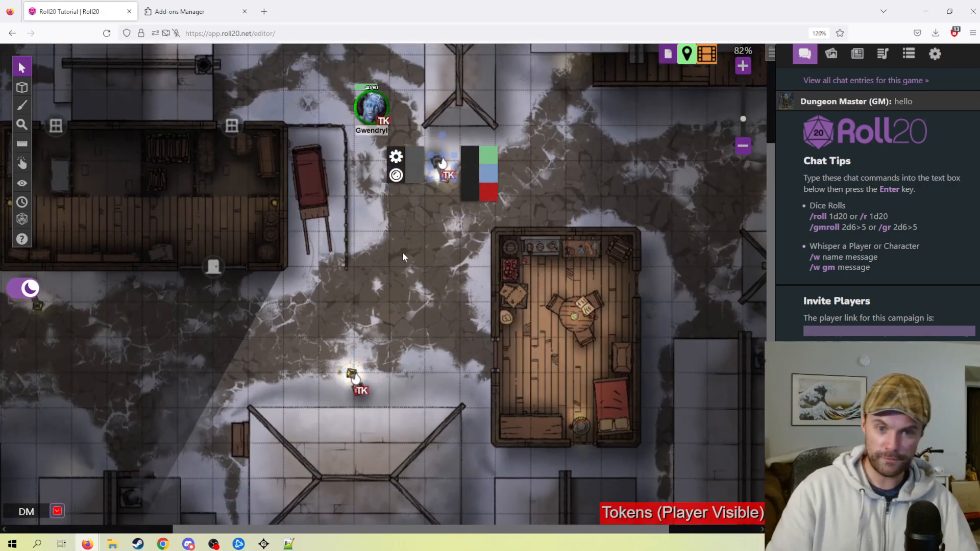
key("Delete")
left_click_drag(364, 338, 393, 427)
key("Delete")
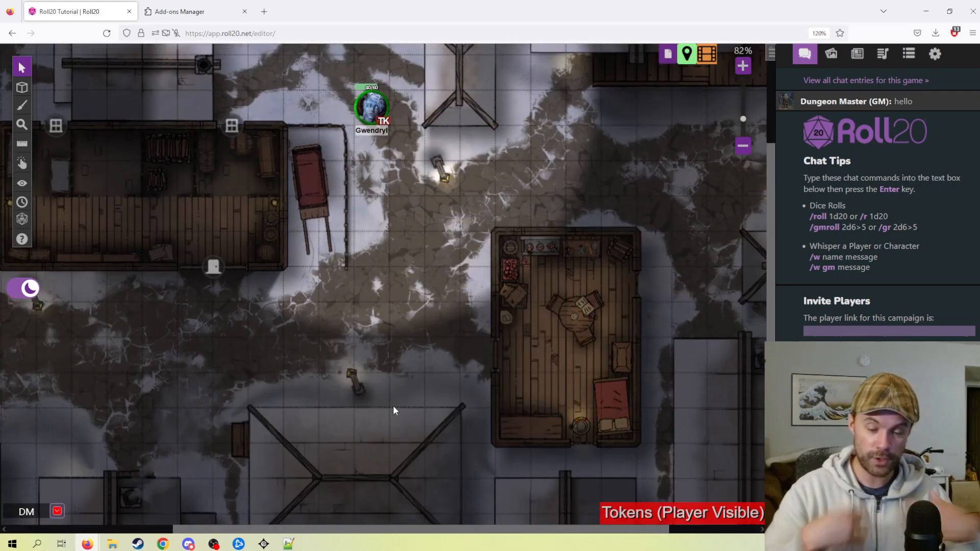
Step: Move Gwendryl two squares south along the fence and preview the map through her vision
scroll(455, 263, "up", 3)
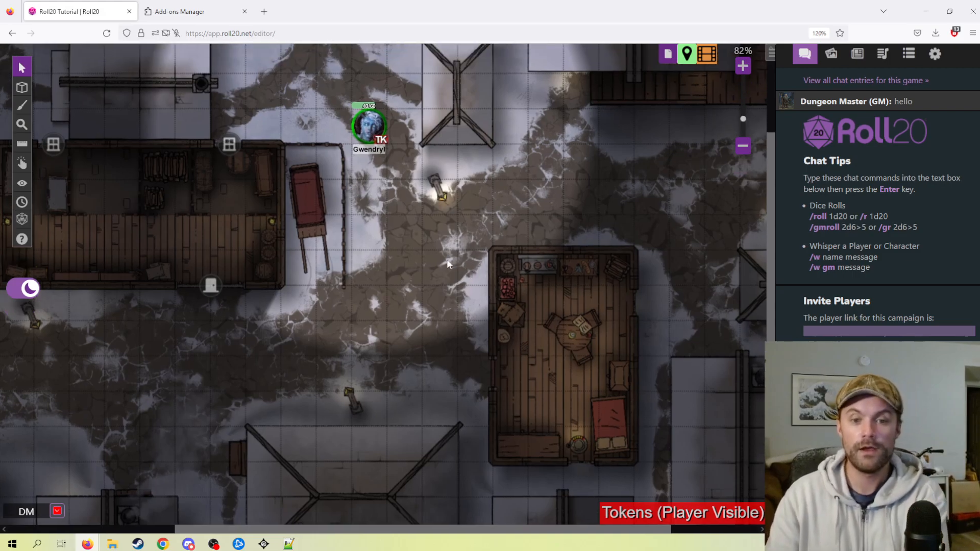
left_click_drag(456, 301, 482, 347)
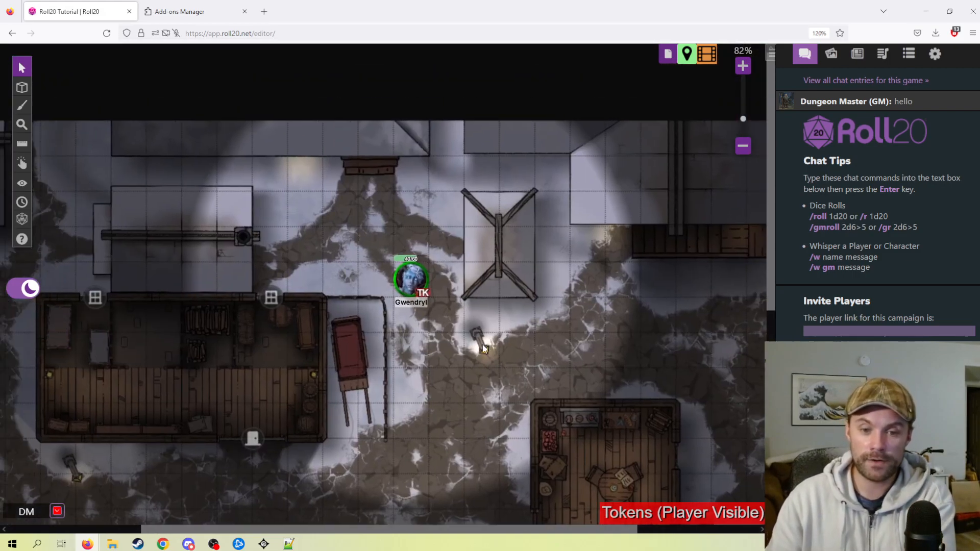
left_click(411, 278)
left_click_drag(417, 274, 410, 359)
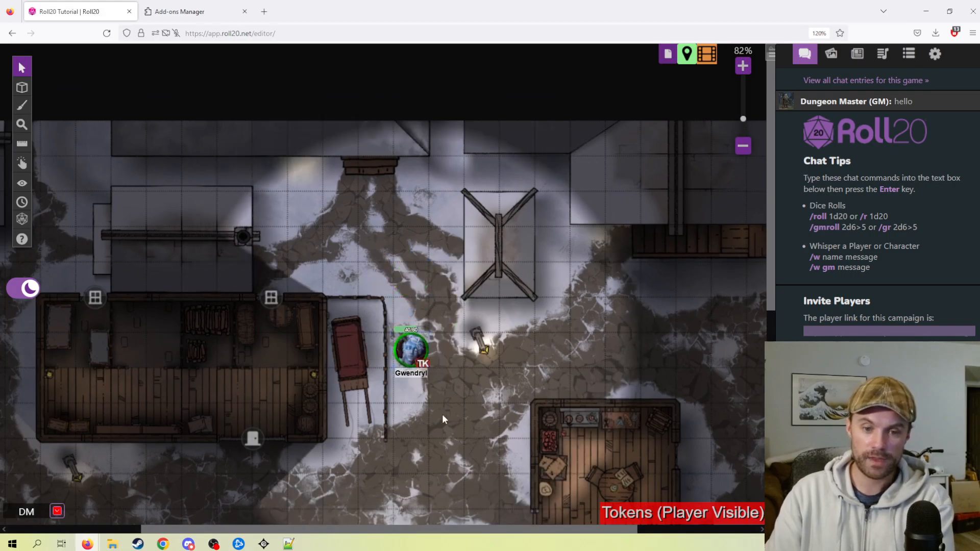
key("ctrl+l")
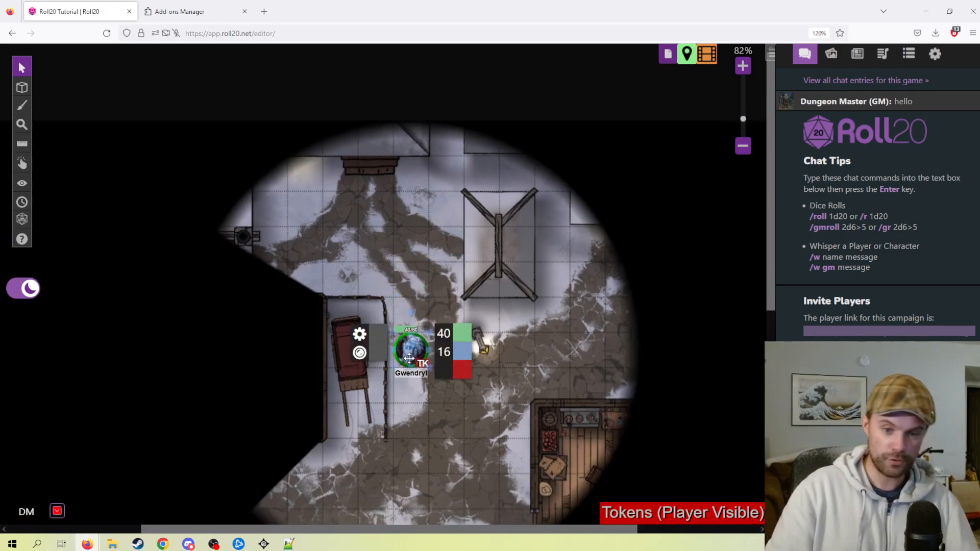
Step: Move Gwendryl one square east and one square south, checking her vision there, and leave the vision preview
left_click_drag(403, 414, 487, 351)
scroll(481, 396, "down", 2)
left_click_drag(482, 215, 509, 260)
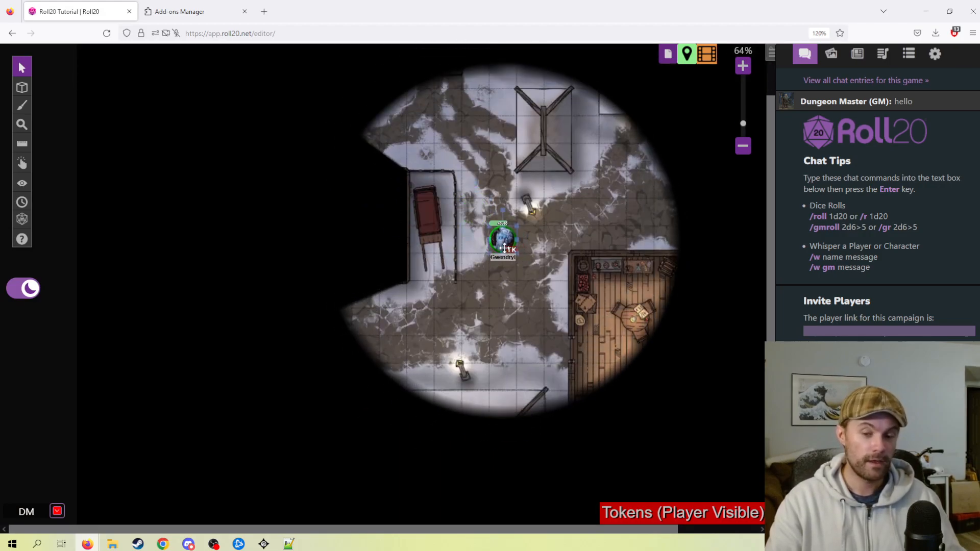
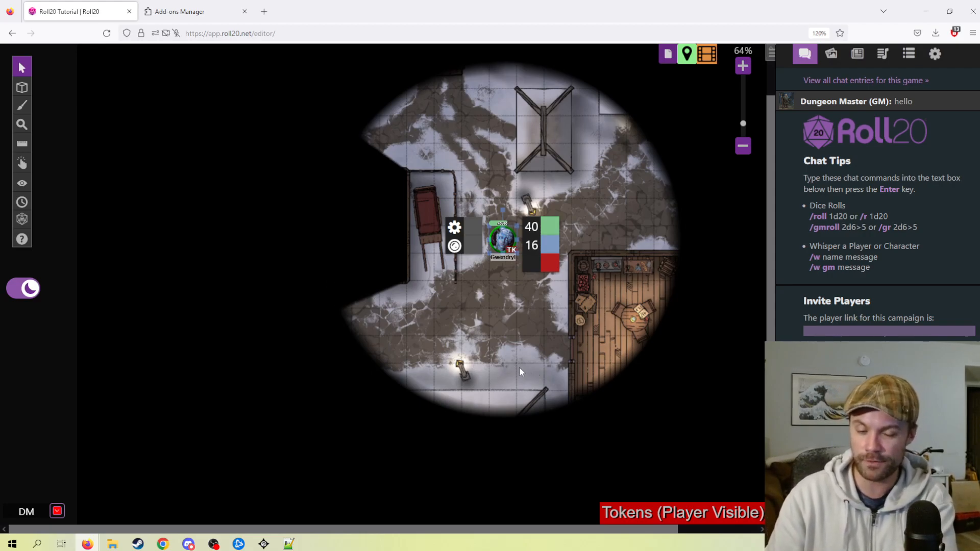
left_click_drag(536, 327, 512, 361)
left_click(498, 356)
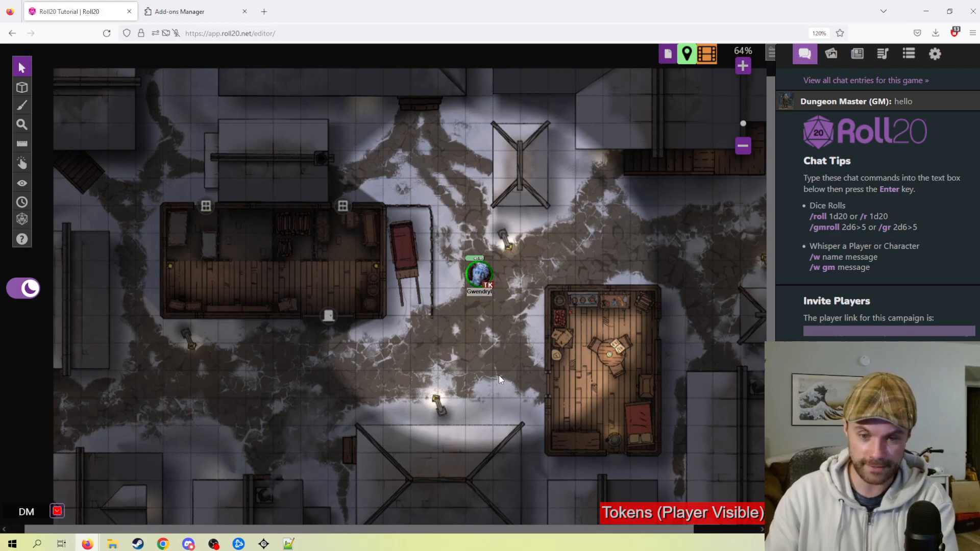
Step: Open Gwendryl's dynamic lighting settings and examine the night vision tint colors and effect options
scroll(498, 375, "up", 2)
left_click(491, 261)
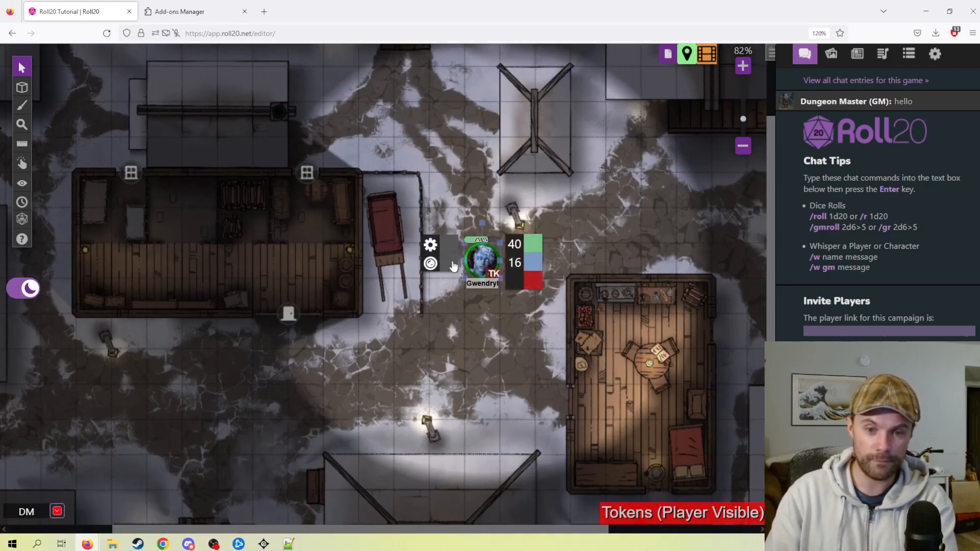
scroll(535, 344, "up", 1)
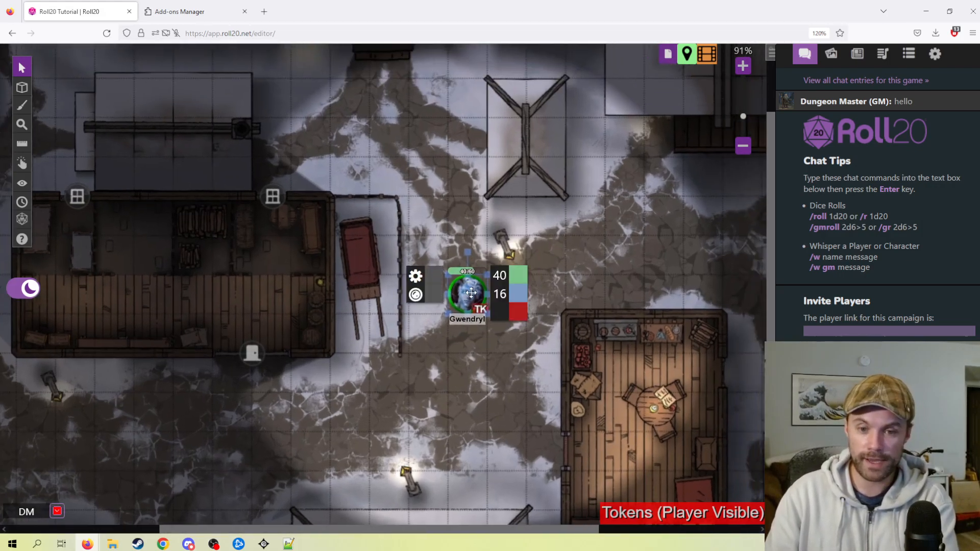
double_click(468, 285)
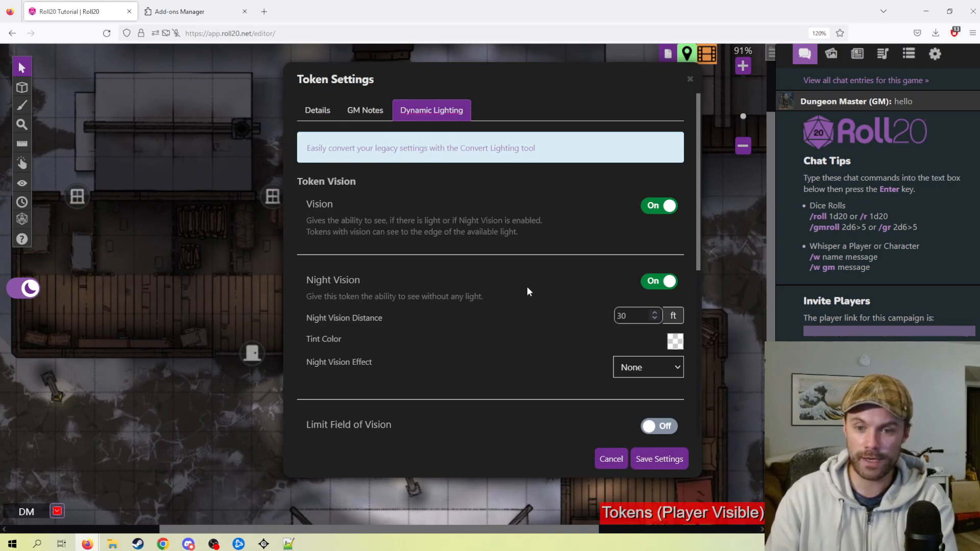
scroll(463, 270, "down", 4)
scroll(562, 271, "up", 3)
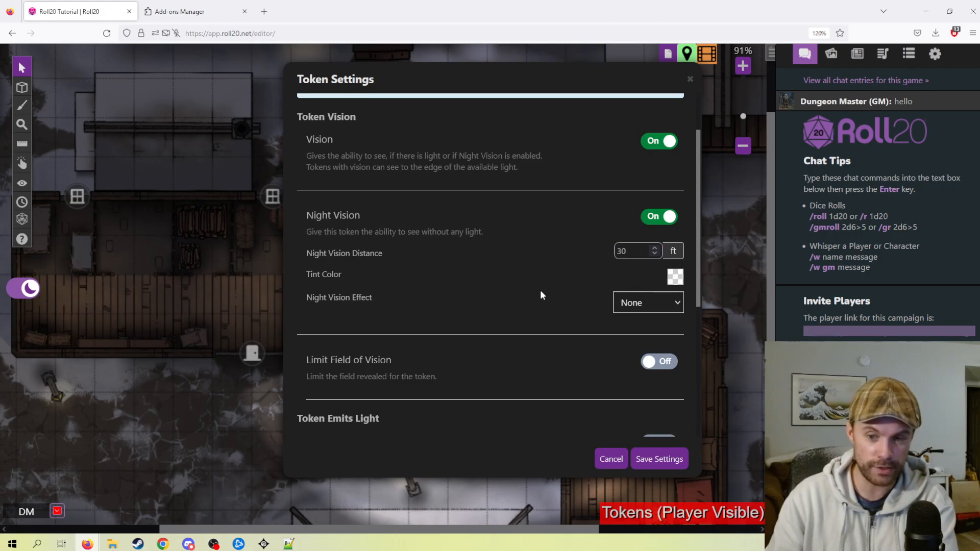
left_click(678, 283)
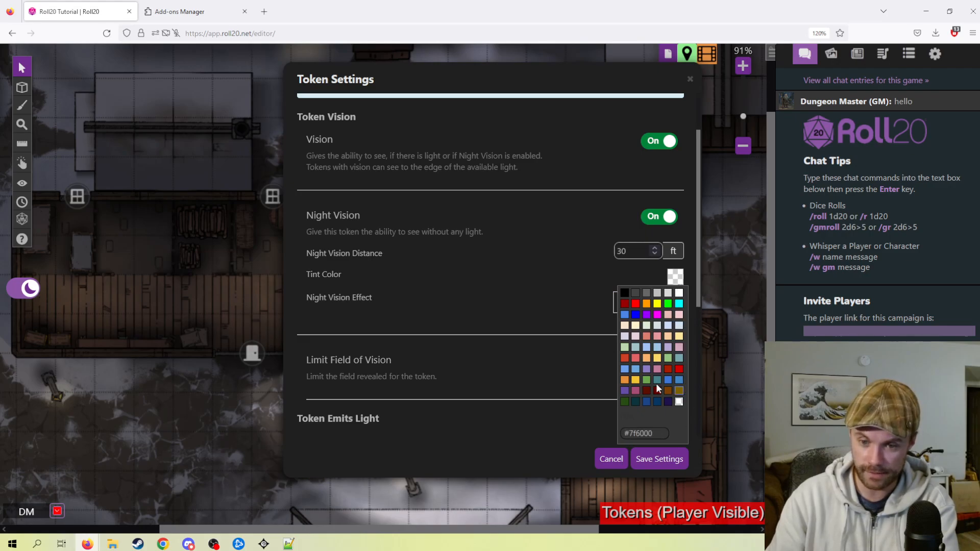
left_click(610, 306)
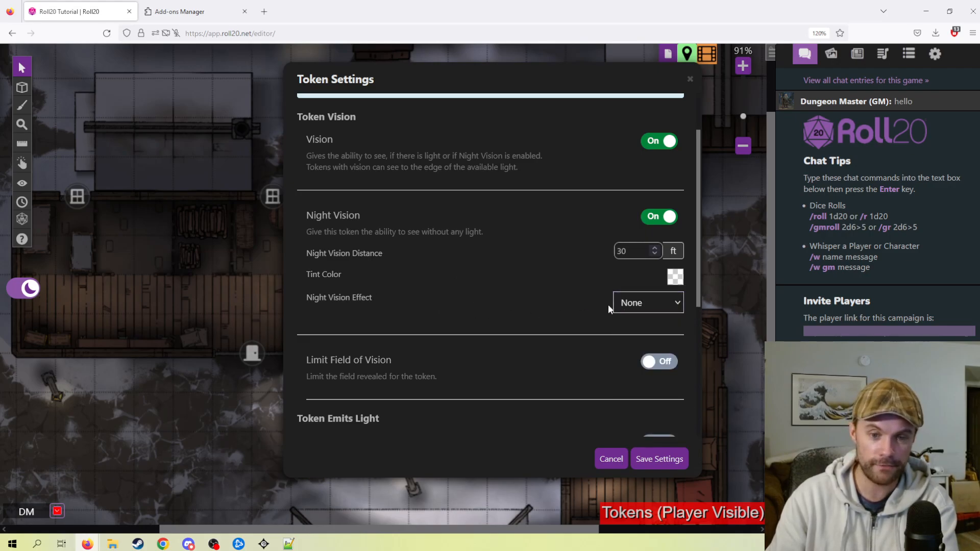
left_click(677, 303)
left_click(677, 304)
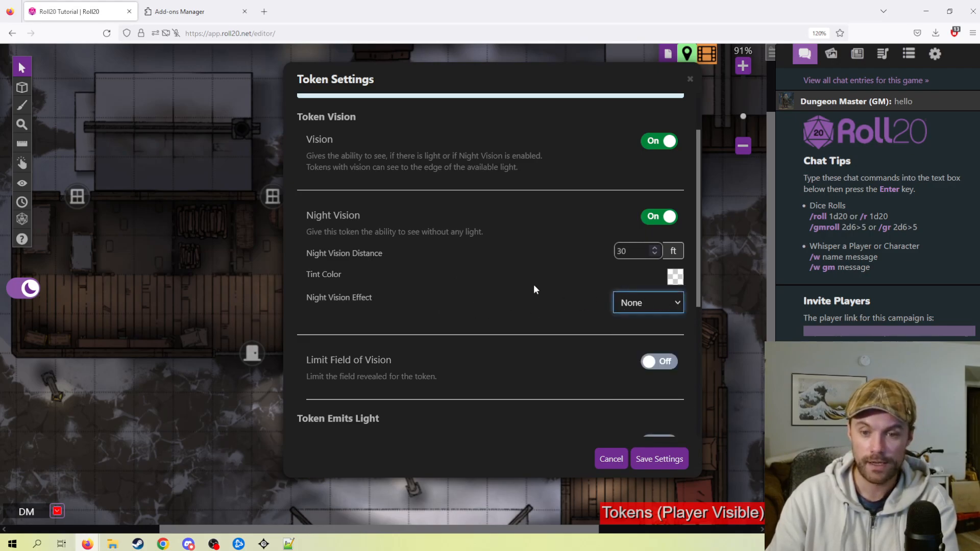
Step: Set Gwendryl's night vision effect to Nocturnal and save the token settings
left_click(666, 305)
left_click(658, 341)
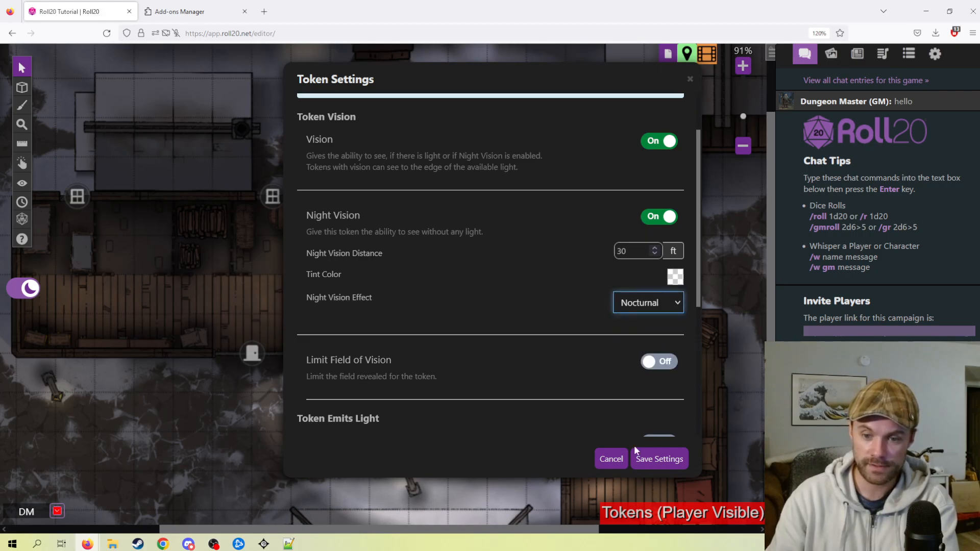
left_click(659, 459)
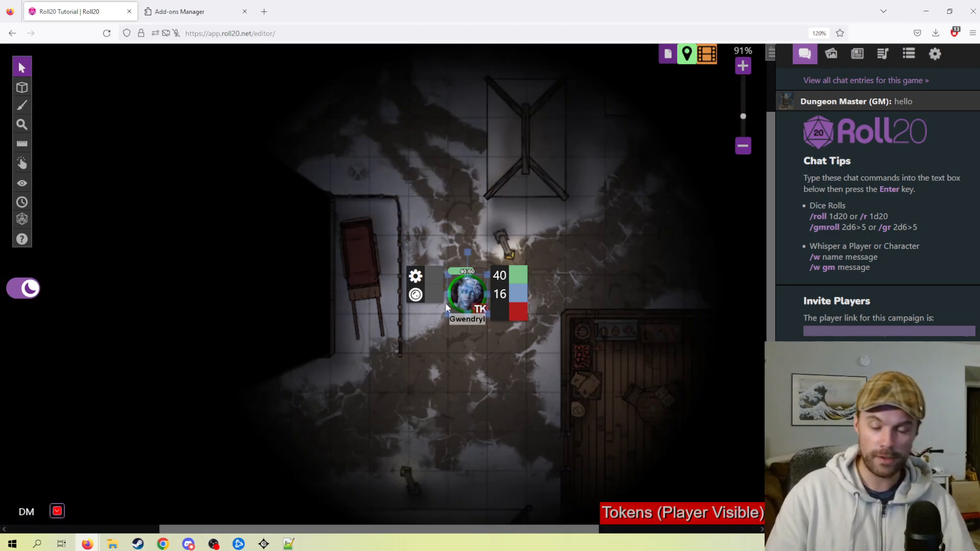
Step: Move Gwendryl one square east, directly south of the street lamp
left_click_drag(467, 295, 505, 295)
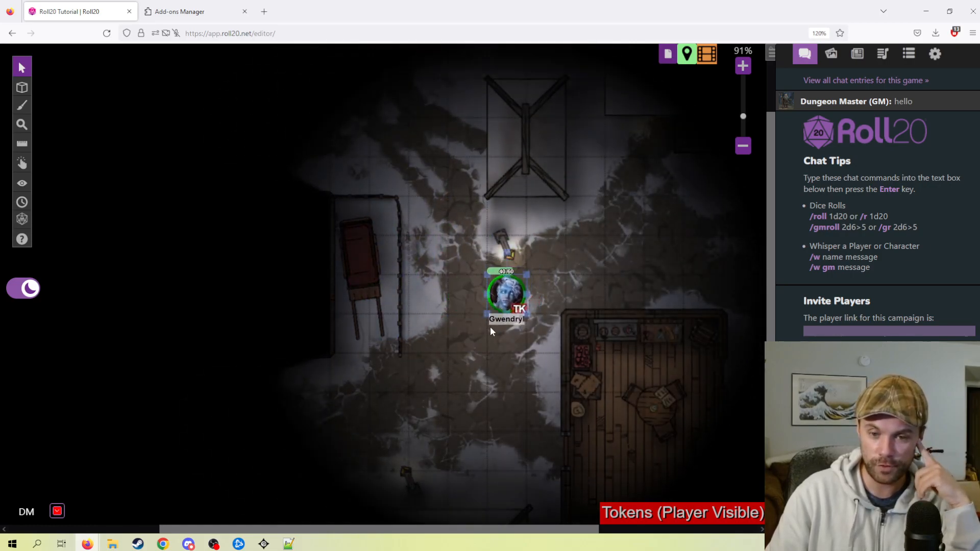
left_click_drag(476, 381, 380, 383)
left_click_drag(407, 307, 402, 294)
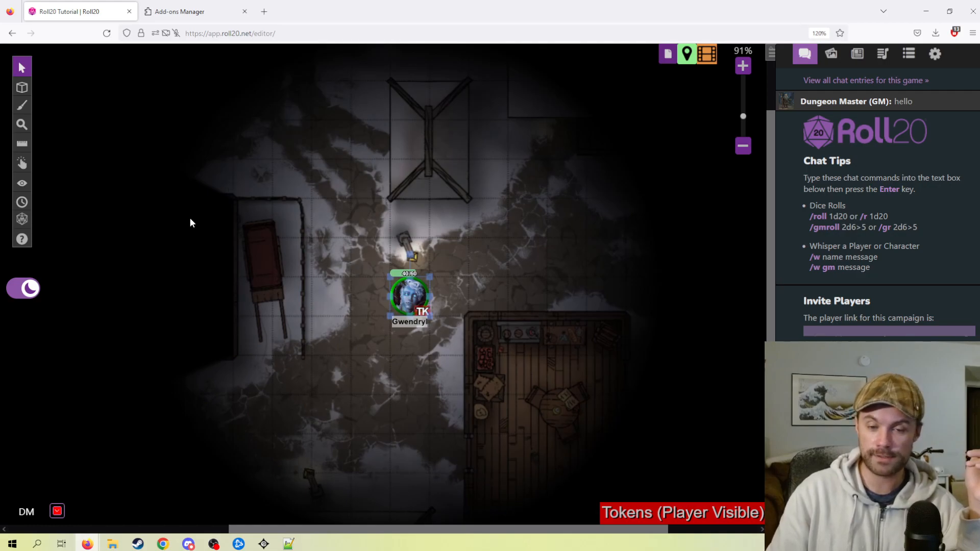
Step: Set Gwendryl's night vision effect to Dimming and save the token settings
double_click(405, 303)
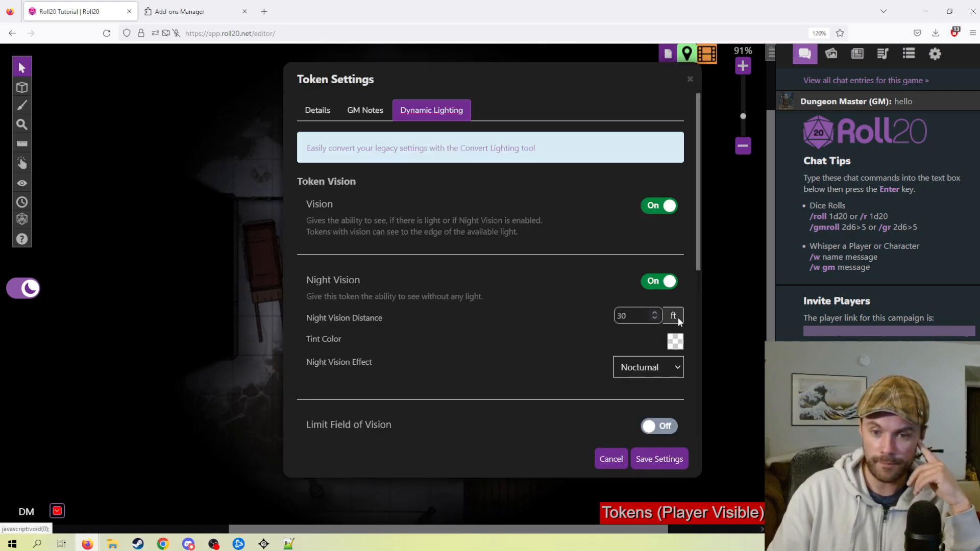
left_click(656, 367)
left_click(648, 424)
left_click(652, 459)
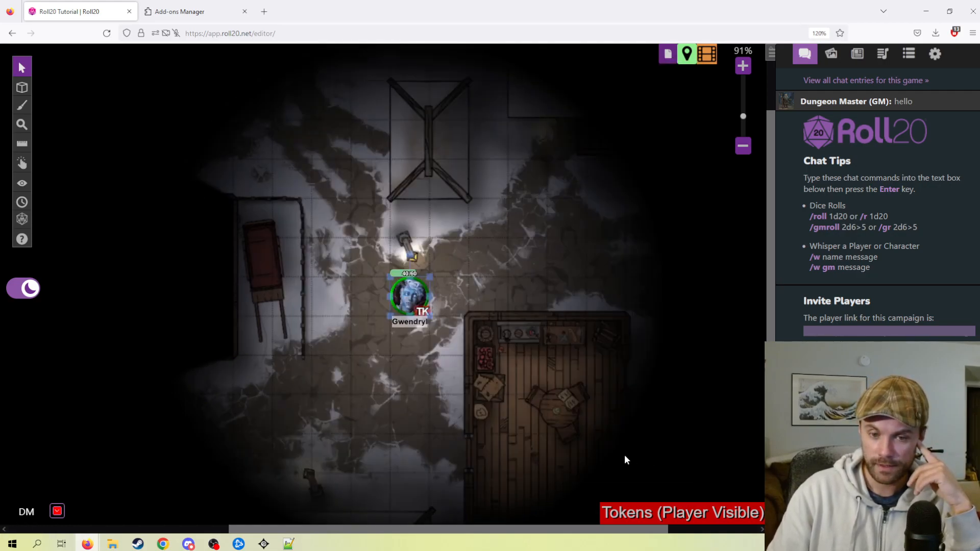
Step: Switch Gwendryl's night vision effect back to Nocturnal, give it an orange tint, and save the token settings
double_click(410, 299)
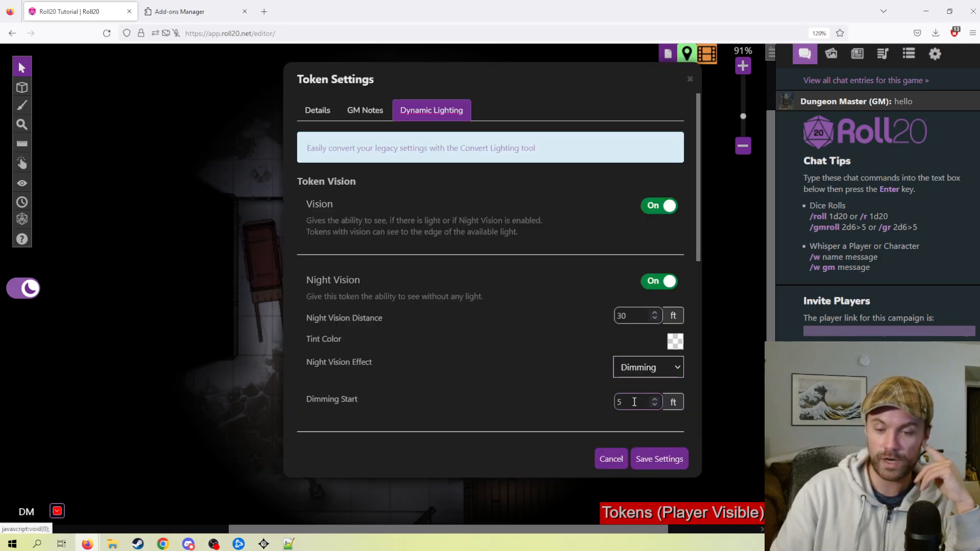
left_click(651, 371)
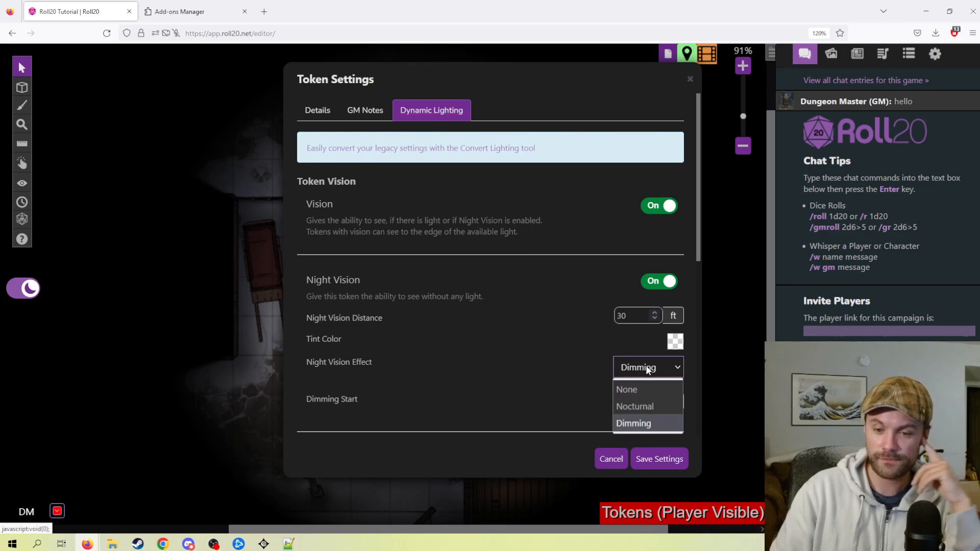
left_click(643, 406)
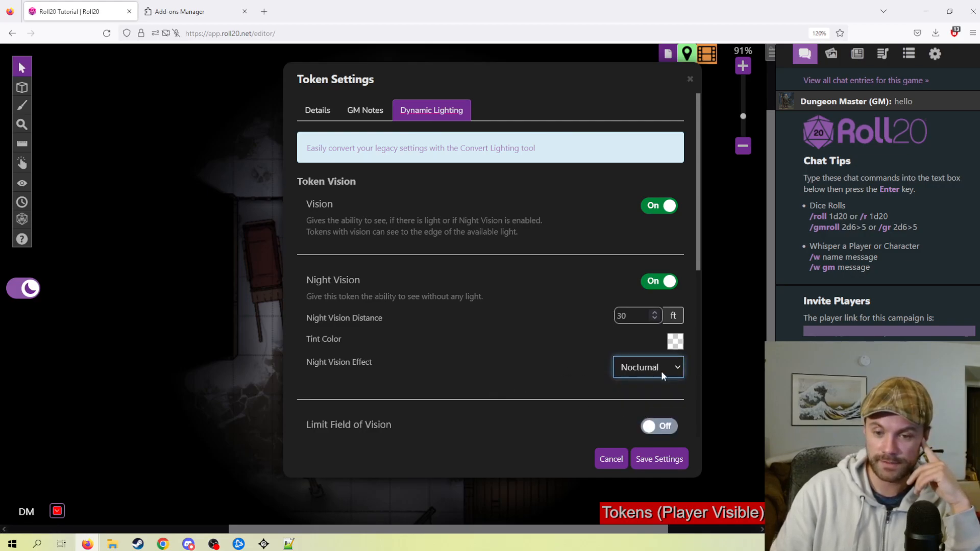
left_click(675, 341)
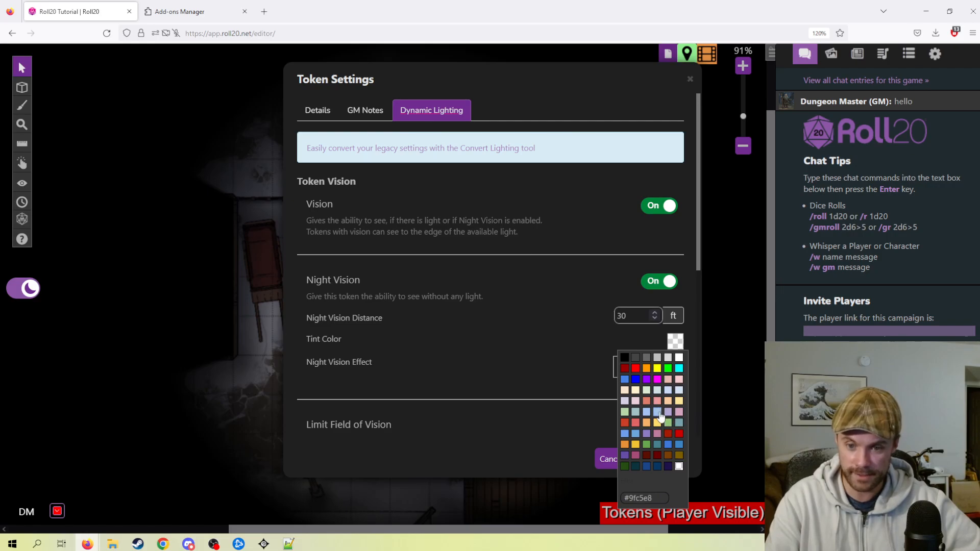
left_click(646, 368)
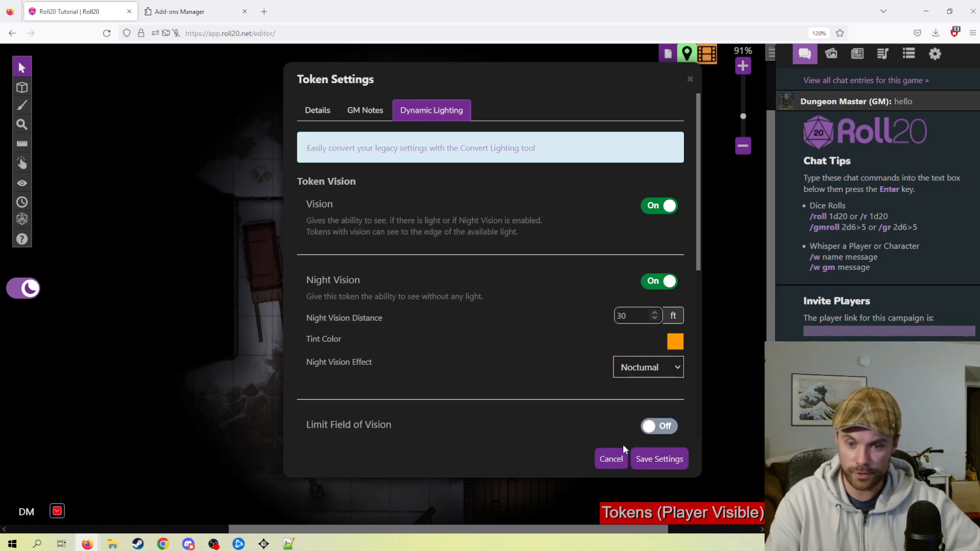
left_click(656, 459)
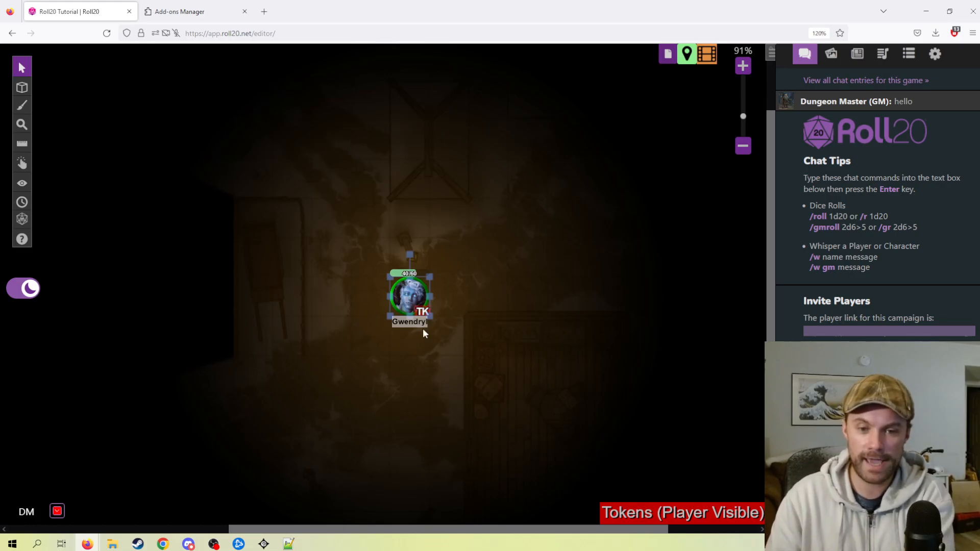
Step: Change Gwendryl's night vision tint to dark grey #434343 and save the token settings
left_click(509, 309)
left_click(427, 300)
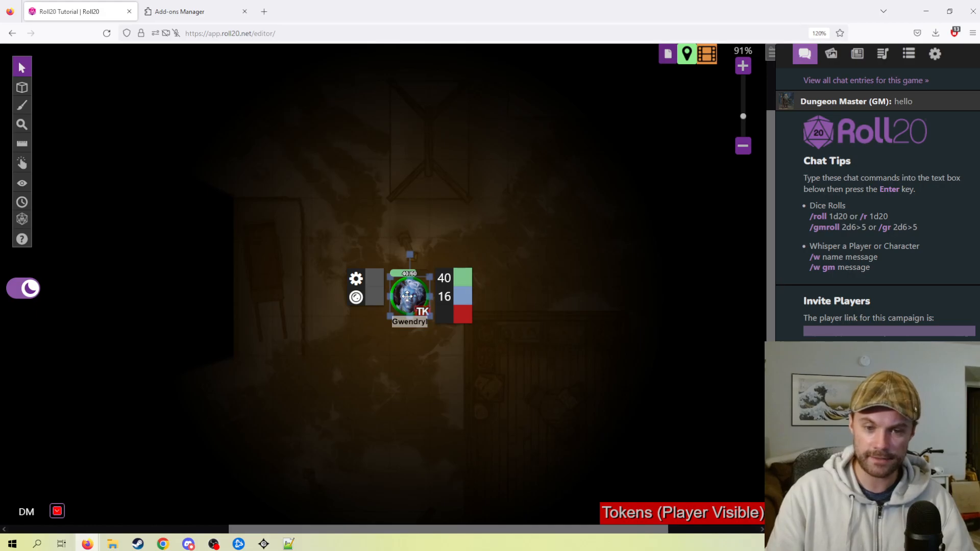
double_click(407, 296)
left_click(674, 342)
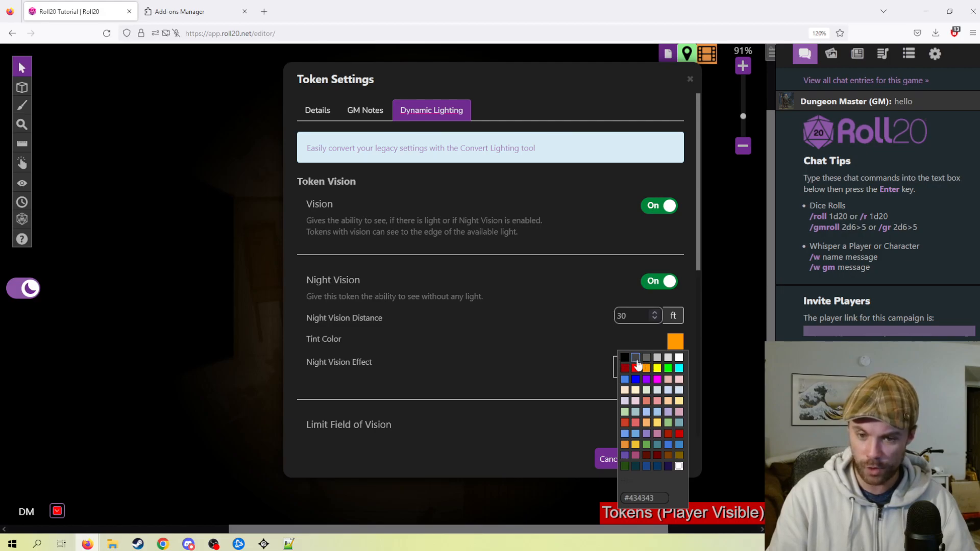
left_click(625, 358)
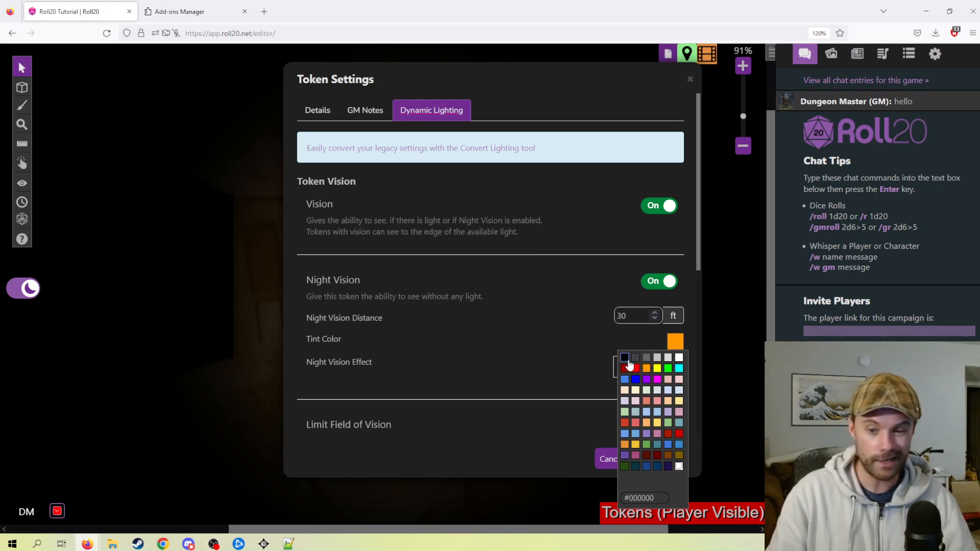
left_click(635, 358)
left_click(657, 457)
Step: Test the dark tint by moving Gwendryl northwest through the street, ending outside the window in the house's north wall
left_click_drag(397, 306, 319, 293)
left_click_drag(345, 347, 386, 321)
left_click_drag(373, 273, 334, 166)
left_click_drag(435, 302, 442, 317)
left_click_drag(385, 232, 446, 231)
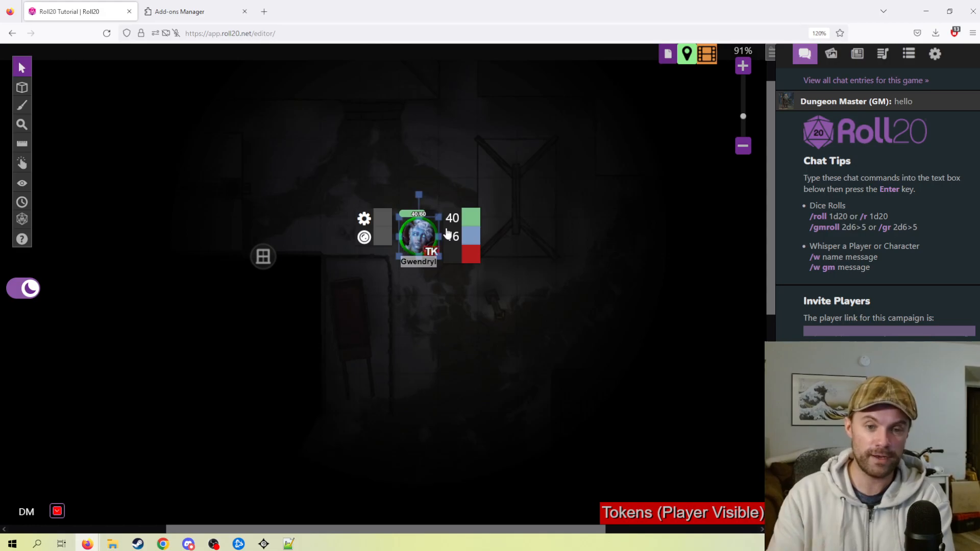
left_click(467, 334)
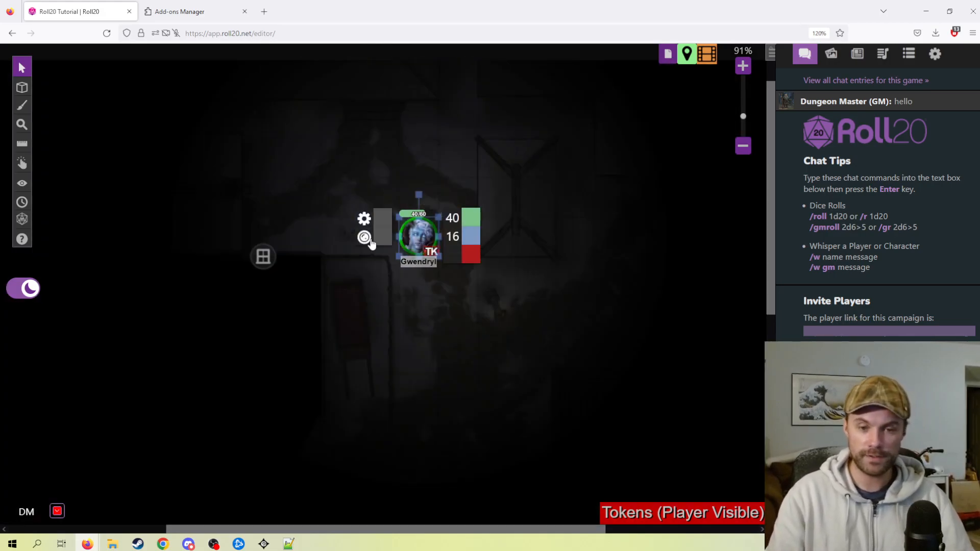
left_click_drag(421, 237, 262, 235)
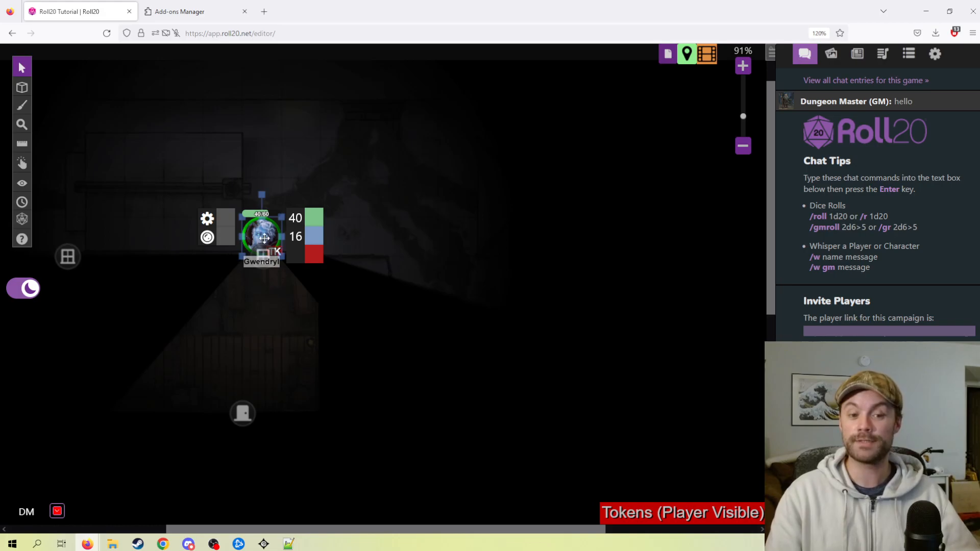
Step: Move Gwendryl from the house wall back into the street, two squares west and one square south of the nearby street lamp
left_click_drag(269, 247, 453, 226)
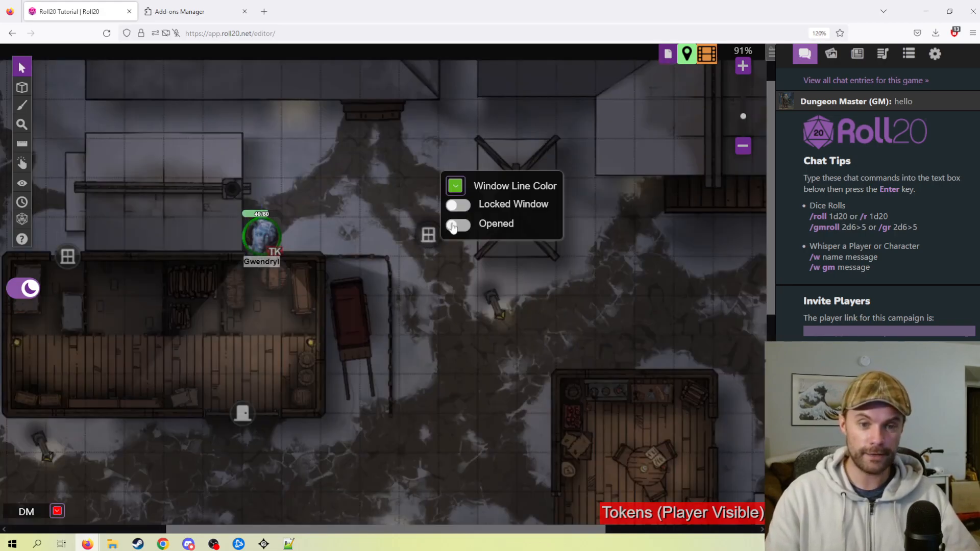
left_click_drag(259, 241, 423, 401)
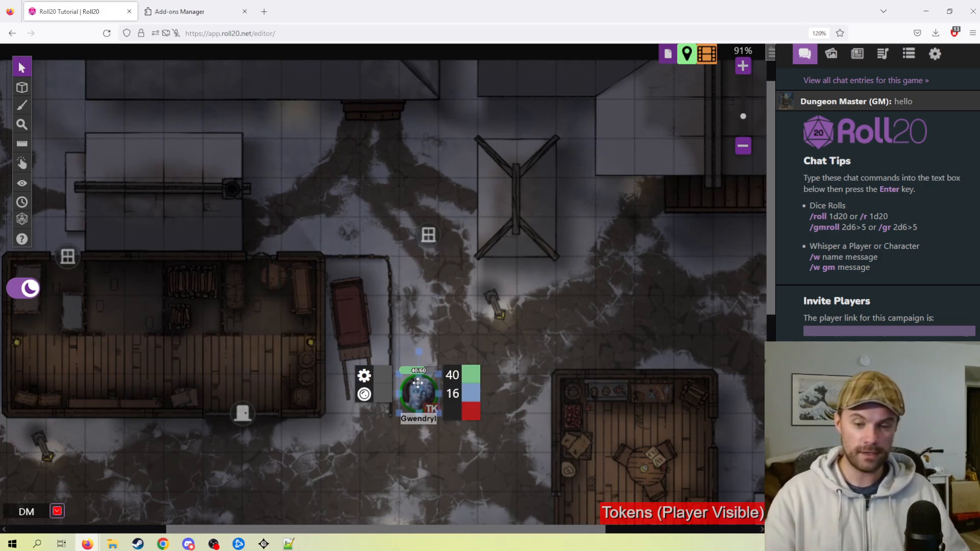
left_click_drag(418, 383, 425, 352)
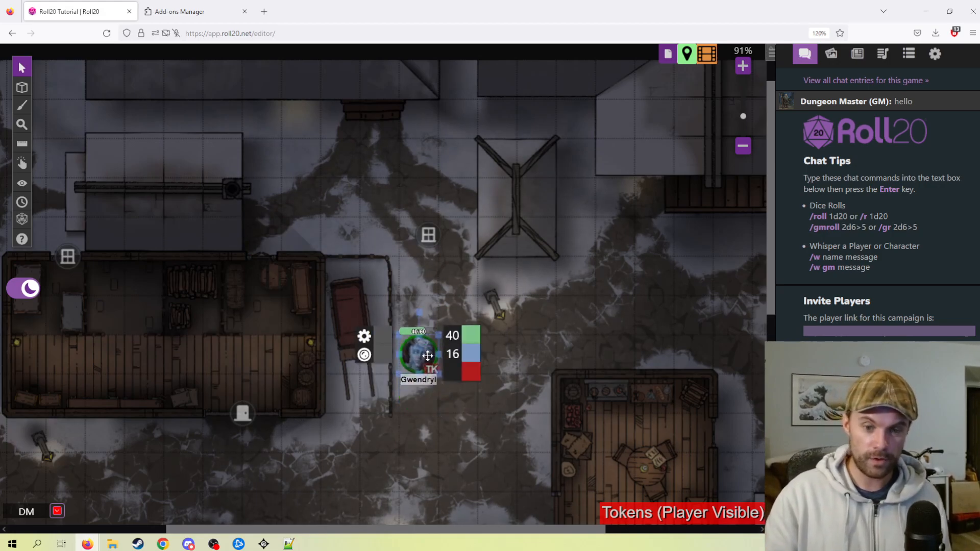
Step: Make Gwendryl's night vision tint transparent, set the night vision effect to None, and save the token settings
double_click(428, 361)
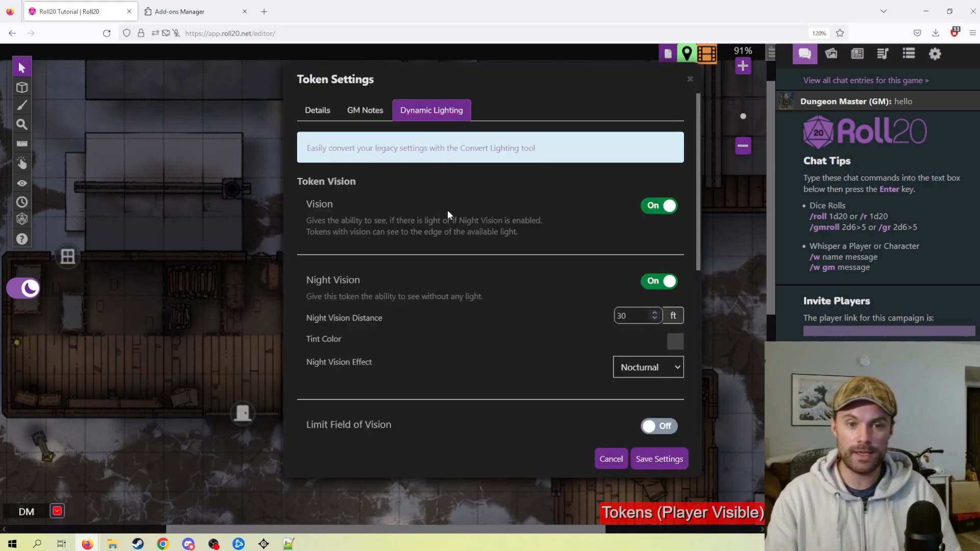
scroll(536, 278, "down", 1)
scroll(535, 278, "down", 4)
left_click(677, 238)
left_click(674, 237)
left_click(676, 212)
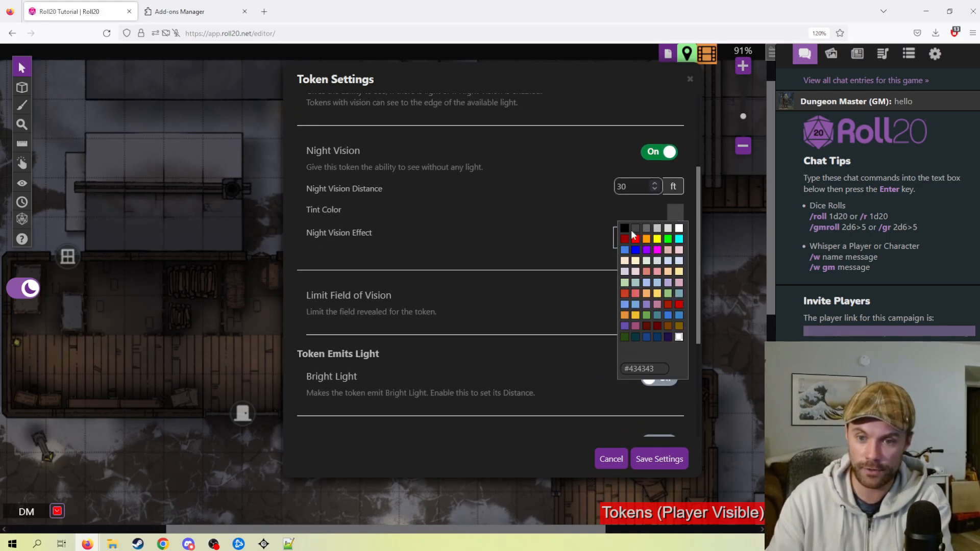
left_click(675, 213)
left_click(679, 337)
left_click(663, 238)
left_click(633, 258)
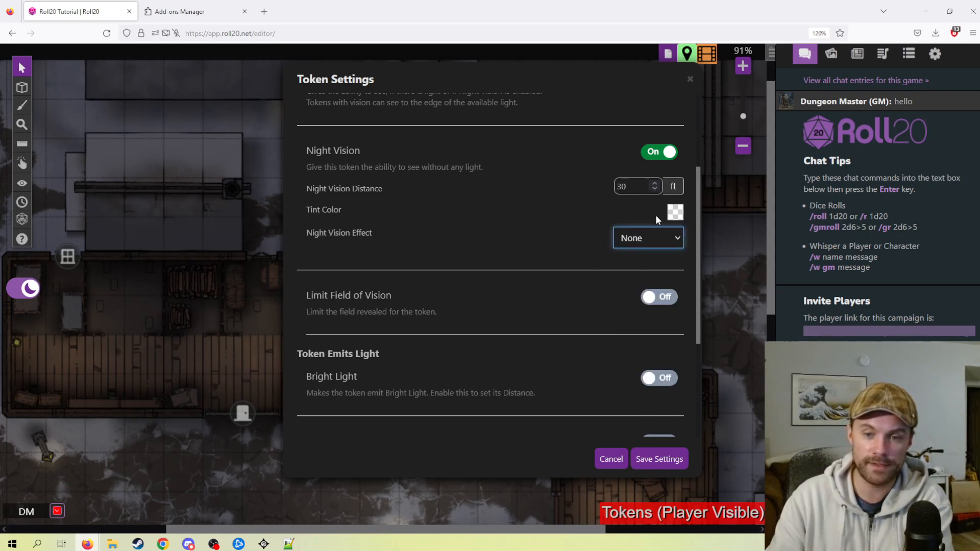
left_click(674, 212)
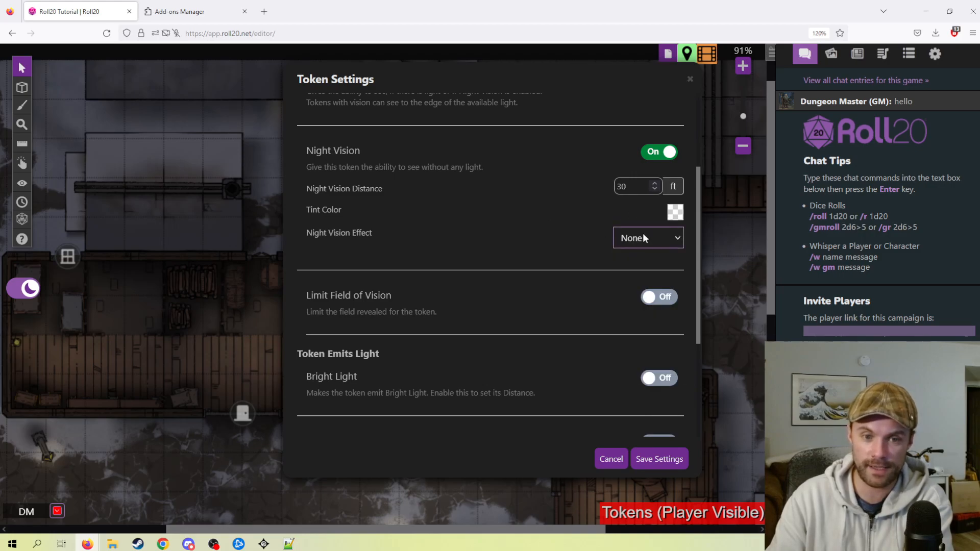
left_click(655, 460)
Step: Move Gwendryl one square east and one square north, directly west of the street lamp
left_click(428, 362)
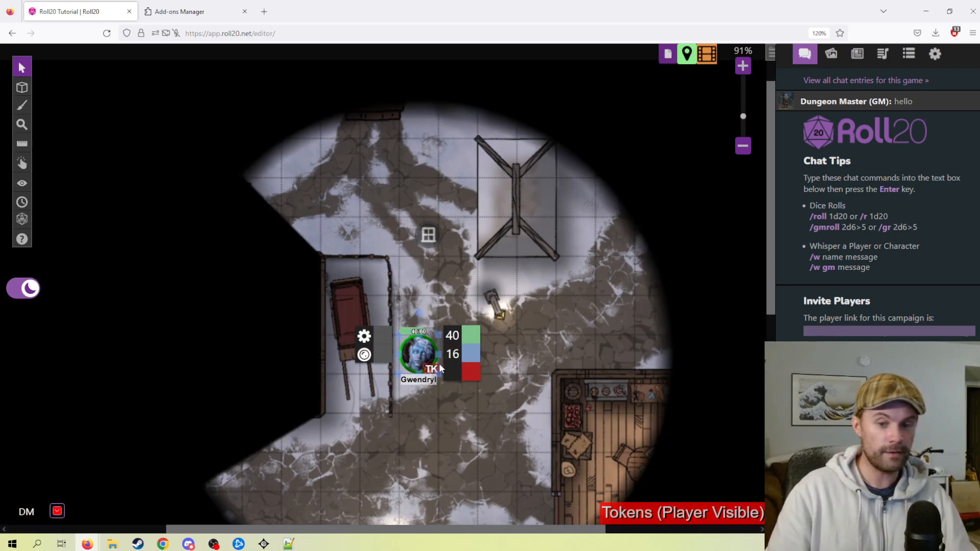
left_click_drag(482, 284, 512, 219)
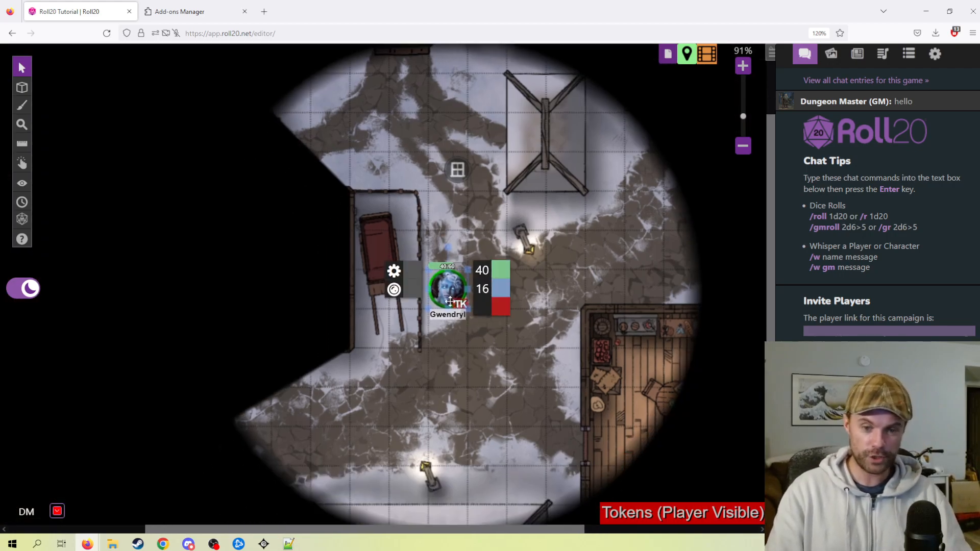
left_click_drag(440, 383, 463, 338)
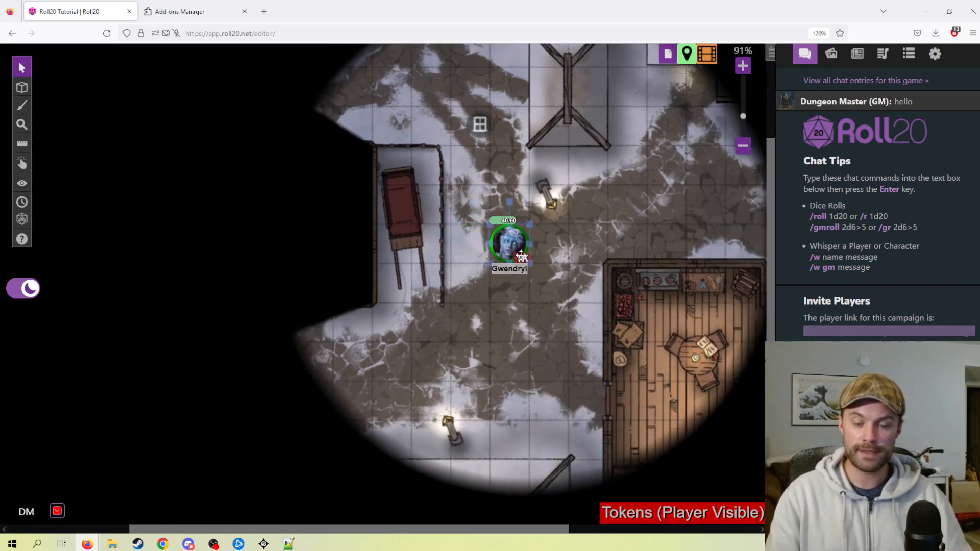
scroll(471, 252, "down", 2)
left_click_drag(402, 324, 410, 279)
Step: Set Gwendryl's night vision tint to dark grey #434343 and the effect to Nocturnal, then save the token settings
double_click(409, 279)
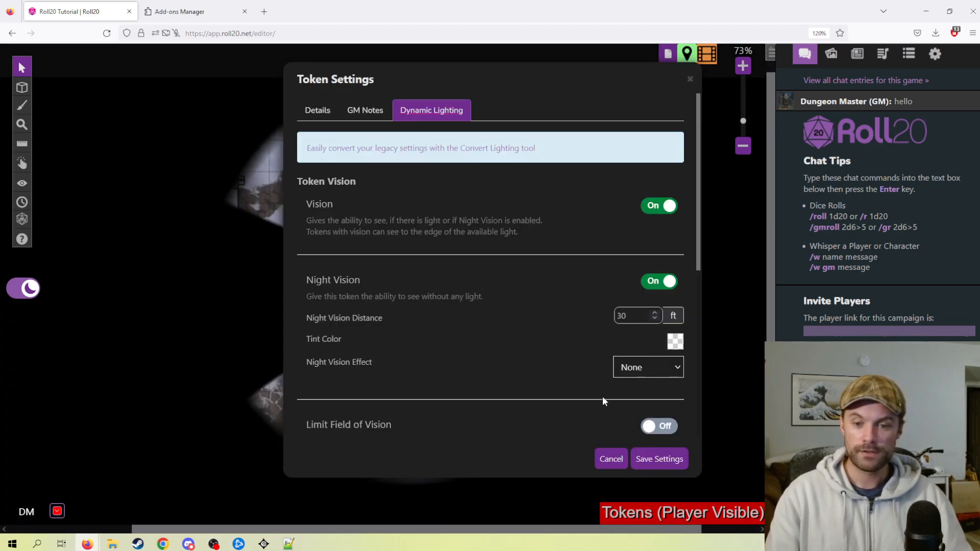
left_click(675, 340)
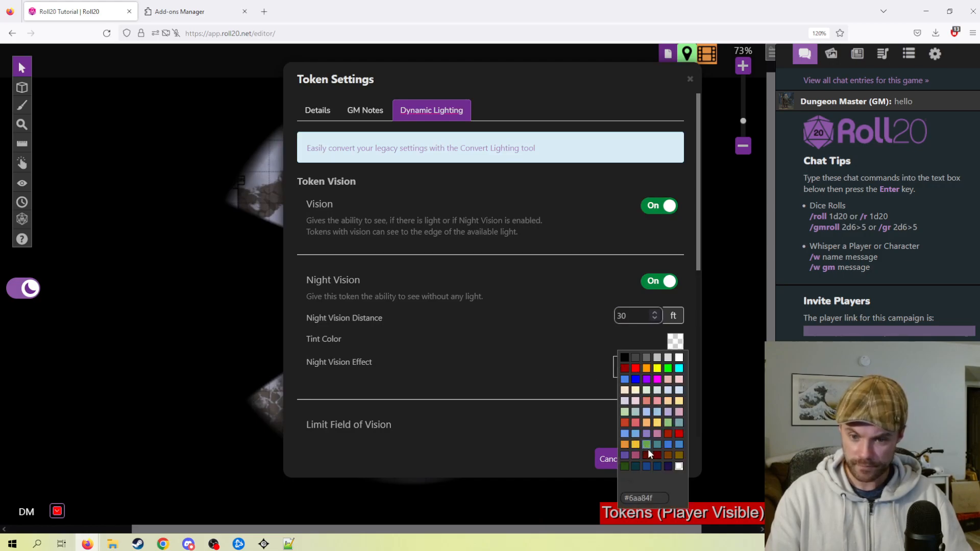
left_click(636, 358)
left_click(638, 359)
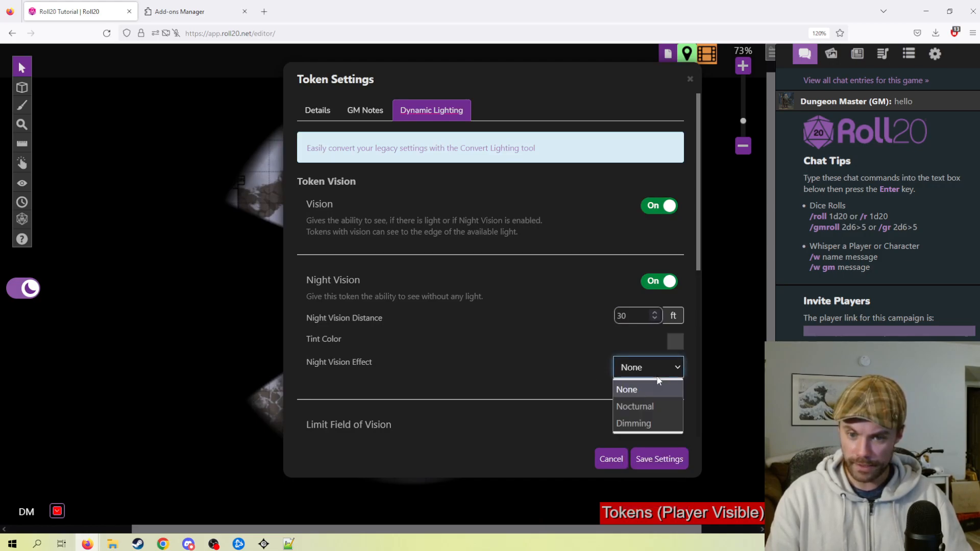
left_click(648, 406)
left_click(658, 460)
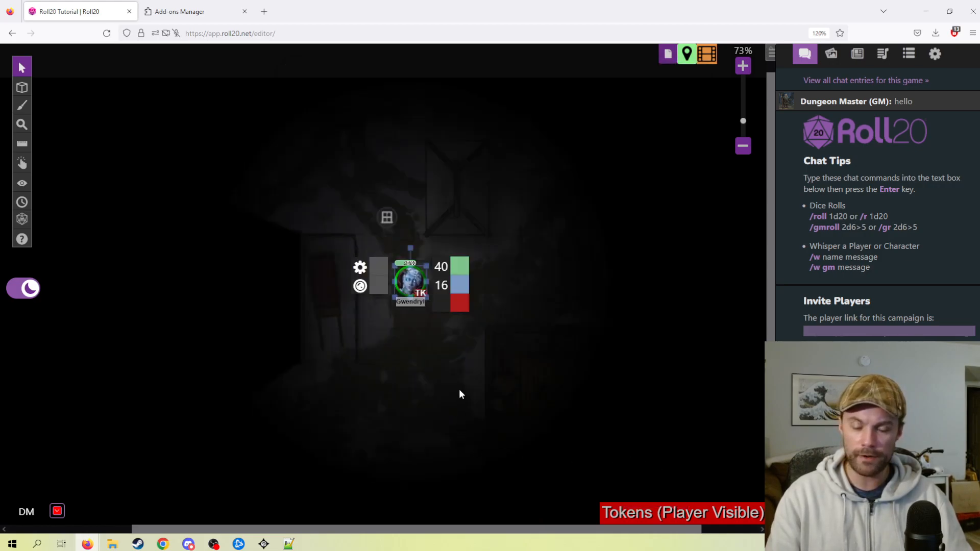
Step: On the Dynamic Lighting layer, move the stray window from the street back into the gap in the house's north wall
scroll(507, 376, "down", 3)
scroll(396, 168, "down", 2)
left_click(502, 226)
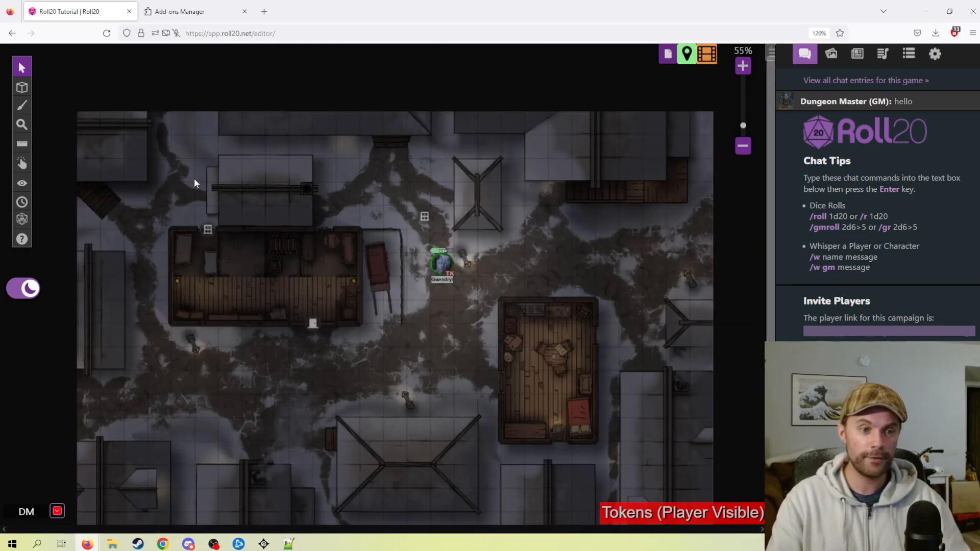
scroll(363, 284, "up", 2)
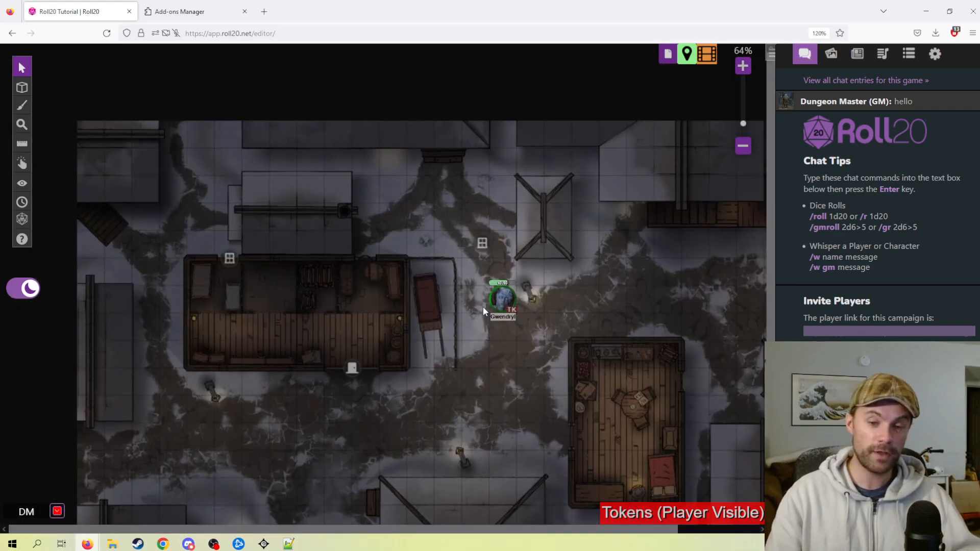
mouse_move(25, 88)
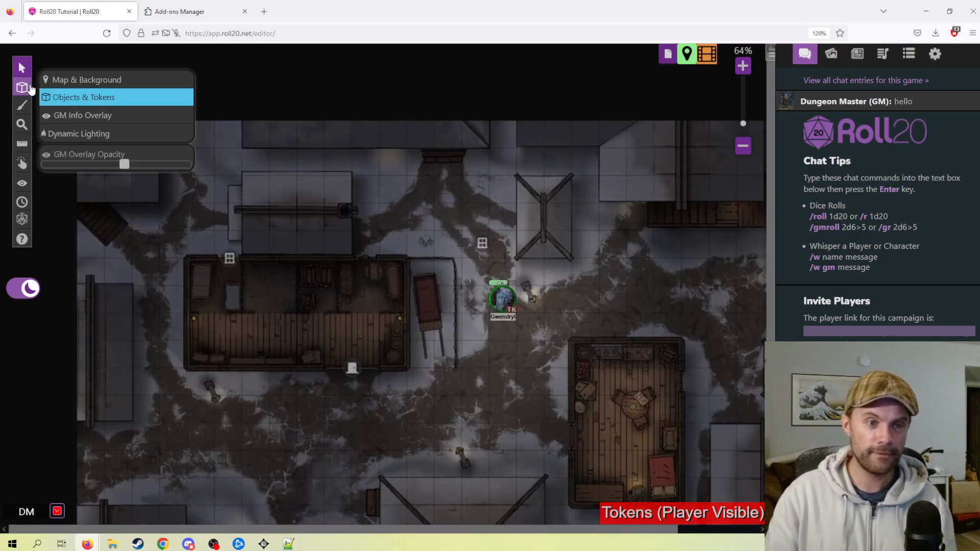
left_click(67, 134)
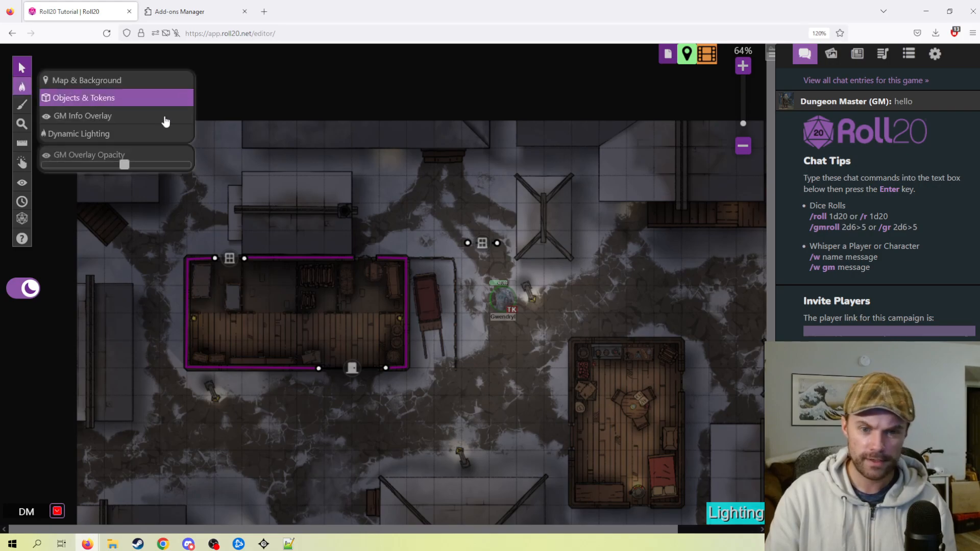
left_click(479, 244)
left_click_drag(478, 244, 361, 258)
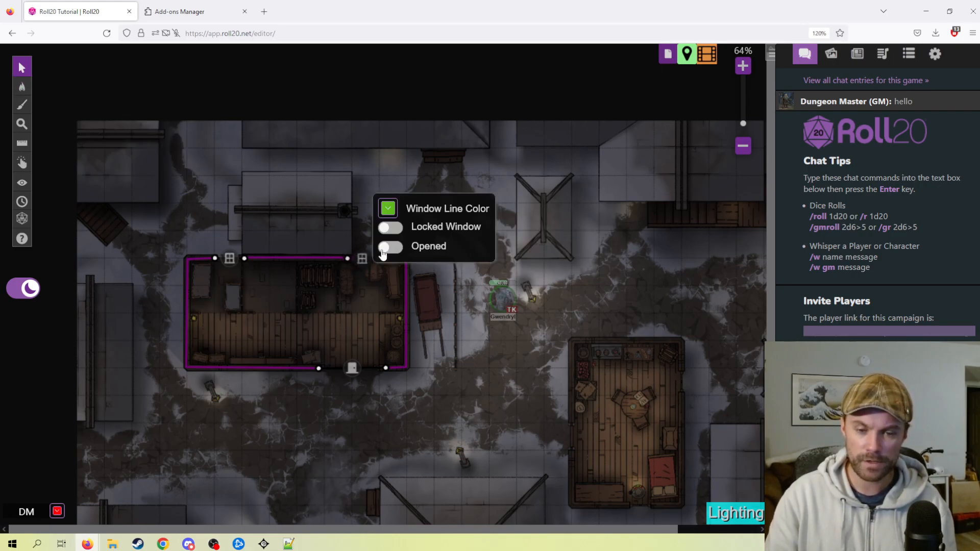
Step: Open the Map - Non gridded start page, switch to the Objects & Tokens layer, and examine the lighting around Gwendryl
left_click(671, 54)
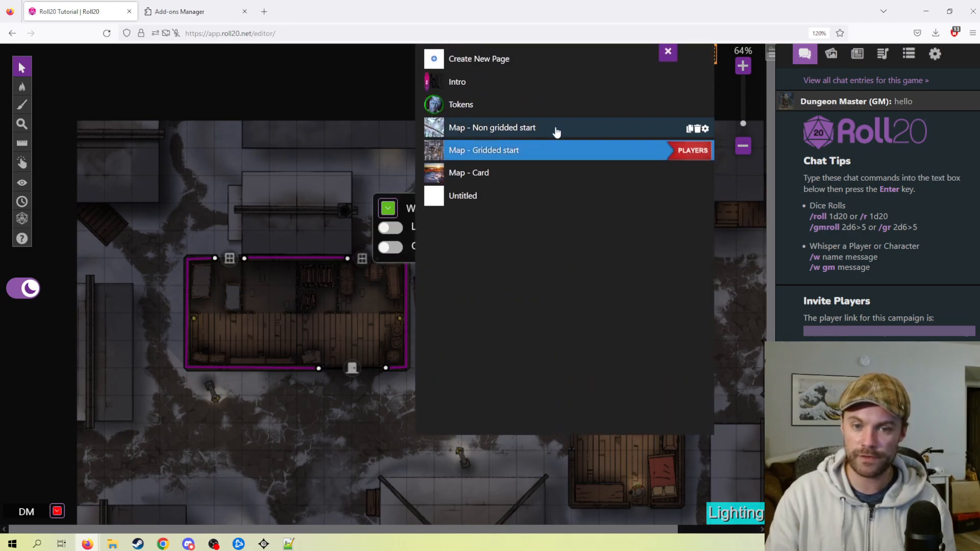
left_click(555, 129)
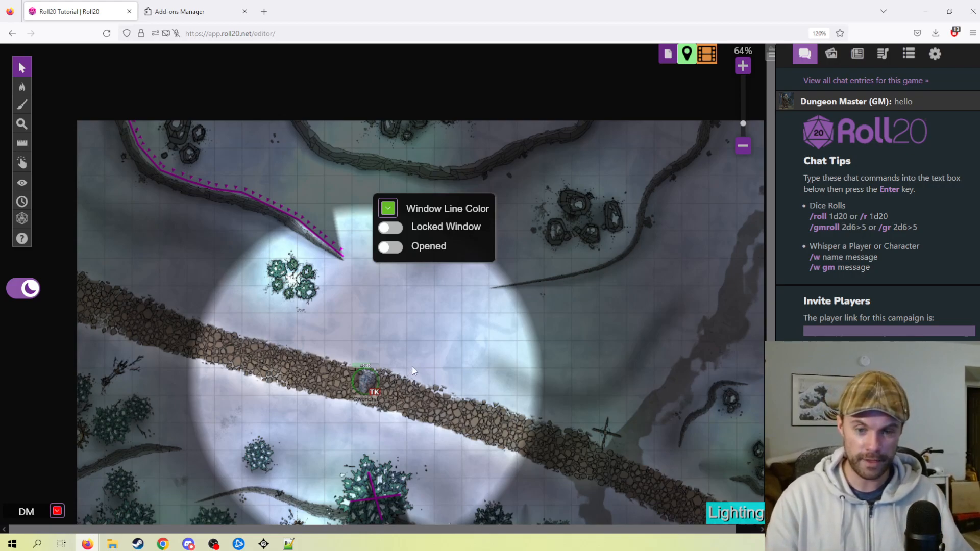
mouse_move(21, 87)
left_click(76, 96)
scroll(394, 375, "down", 5)
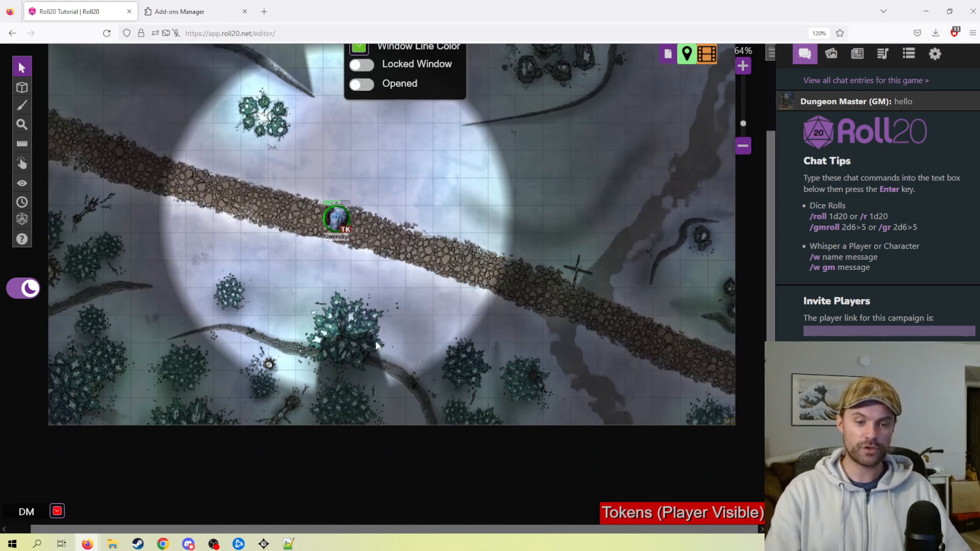
left_click_drag(401, 292, 430, 333)
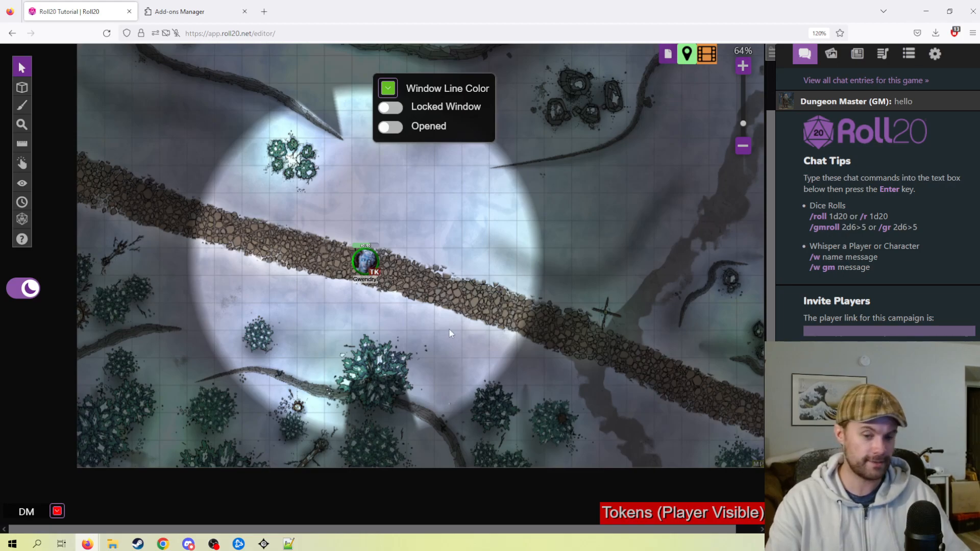
left_click_drag(537, 259, 509, 302)
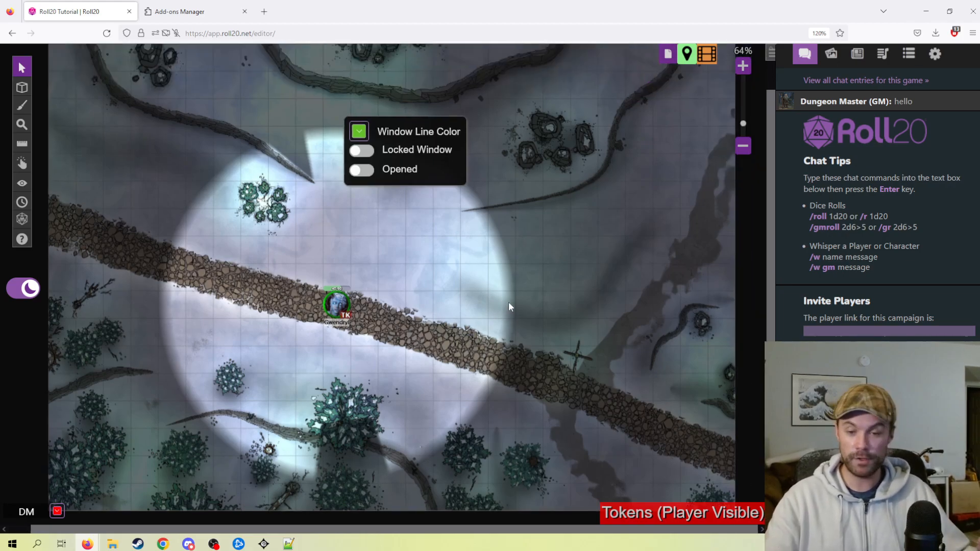
scroll(561, 255, "up", 2)
scroll(638, 163, "up", 1)
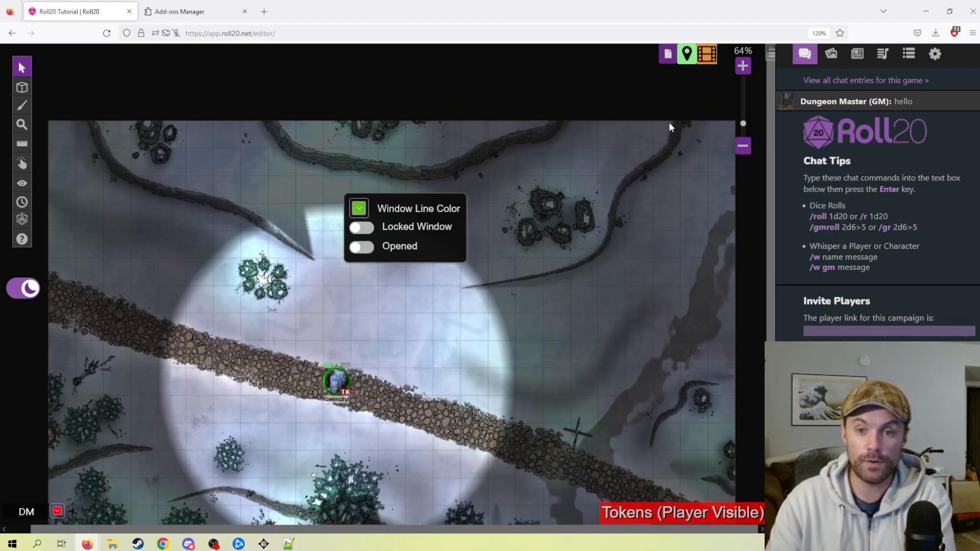
Step: Open the Intro page and clear the Window Line Color in the leftover window options
left_click(667, 54)
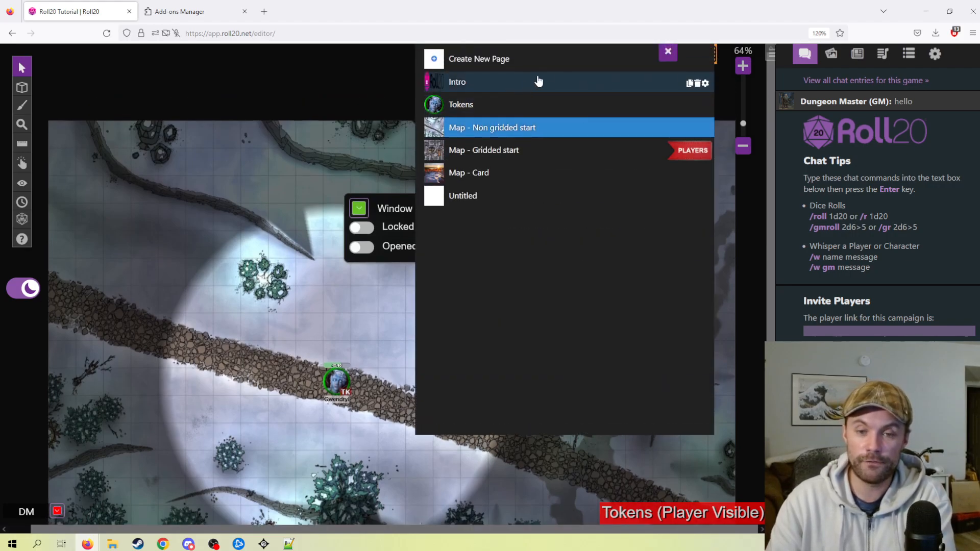
left_click(601, 86)
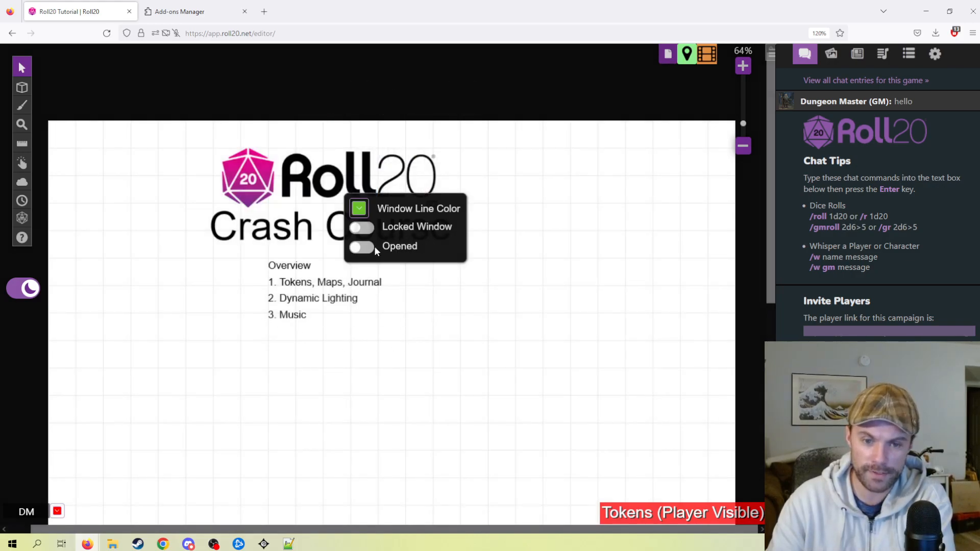
left_click(360, 209)
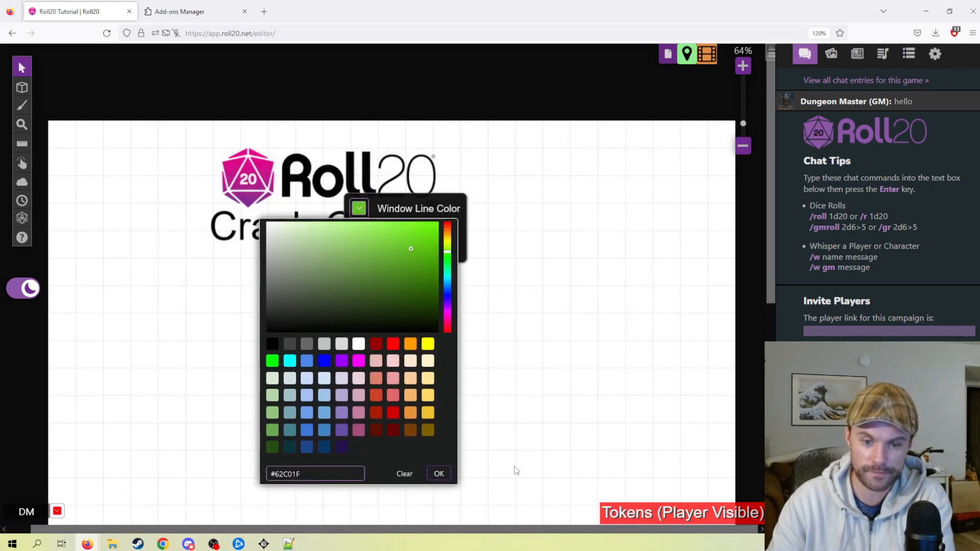
left_click(405, 474)
left_click(529, 135)
Step: Open the Jukebox to show the music and playlist options beside the Intro page
left_click_drag(450, 375, 480, 360)
scroll(467, 339, "up", 1)
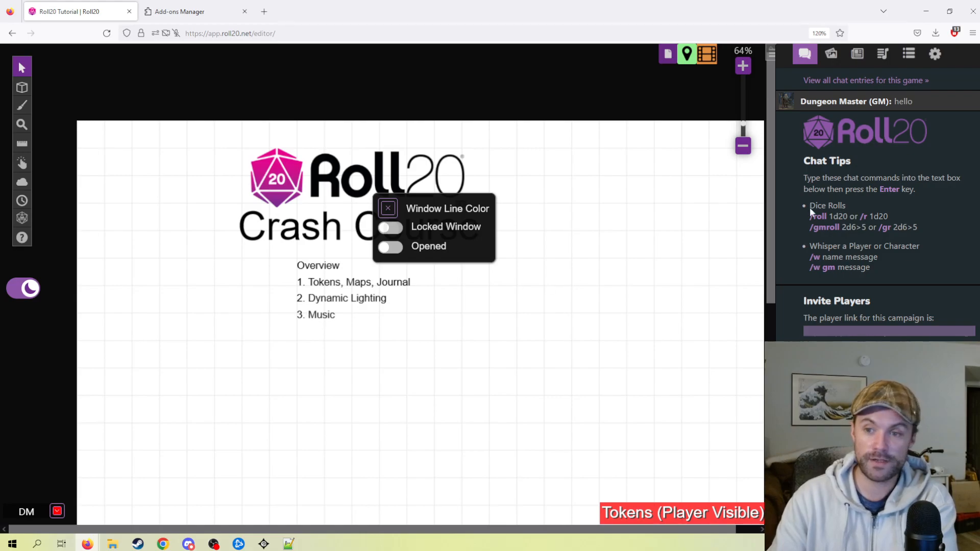
left_click(882, 53)
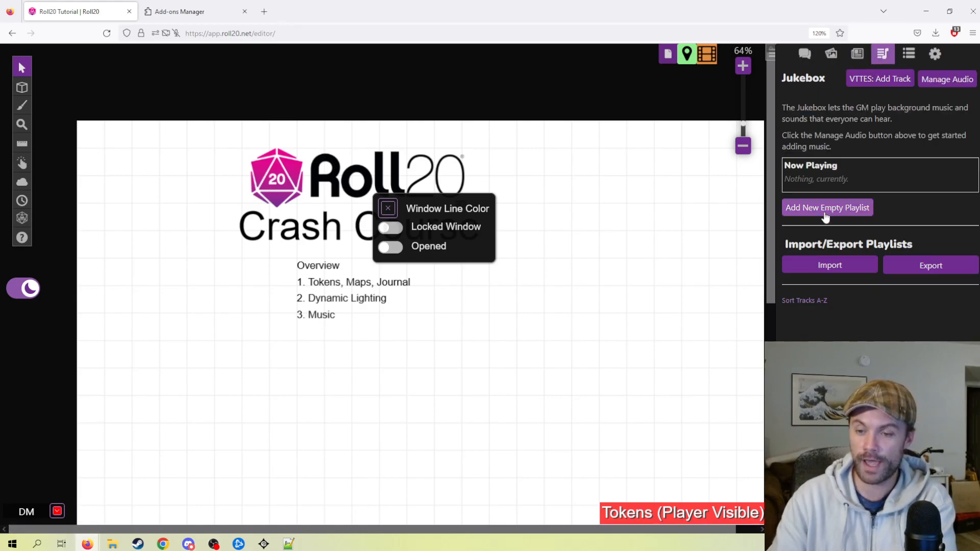
scroll(536, 361, "down", 1)
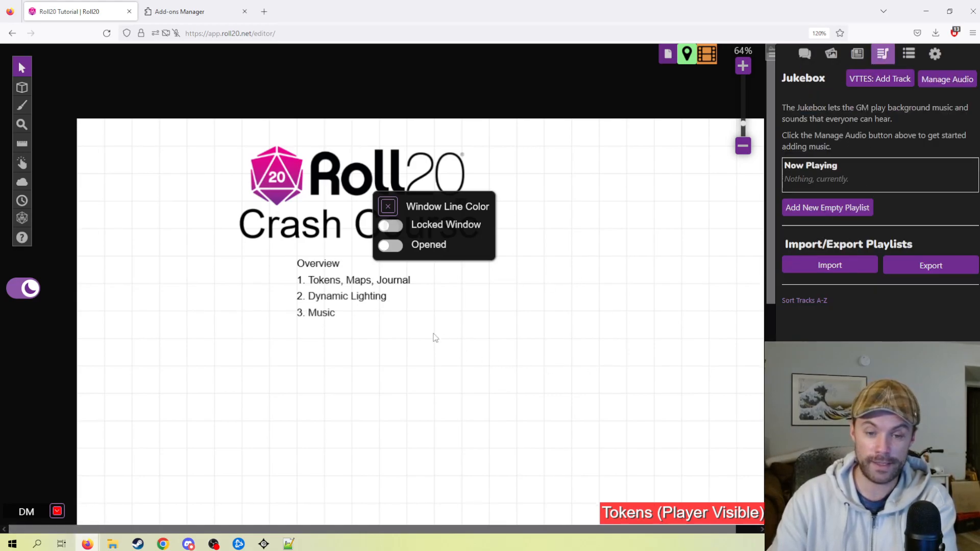
left_click_drag(432, 335, 433, 309)
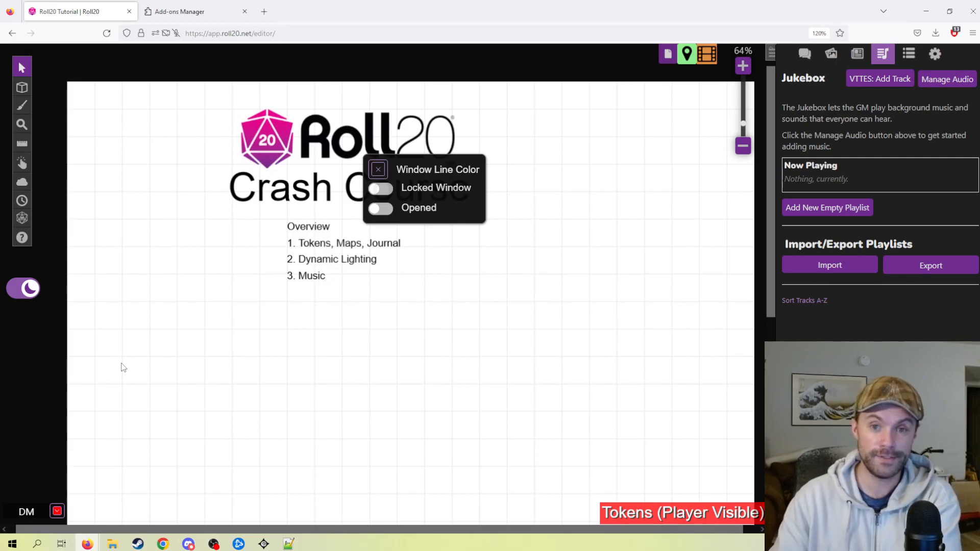